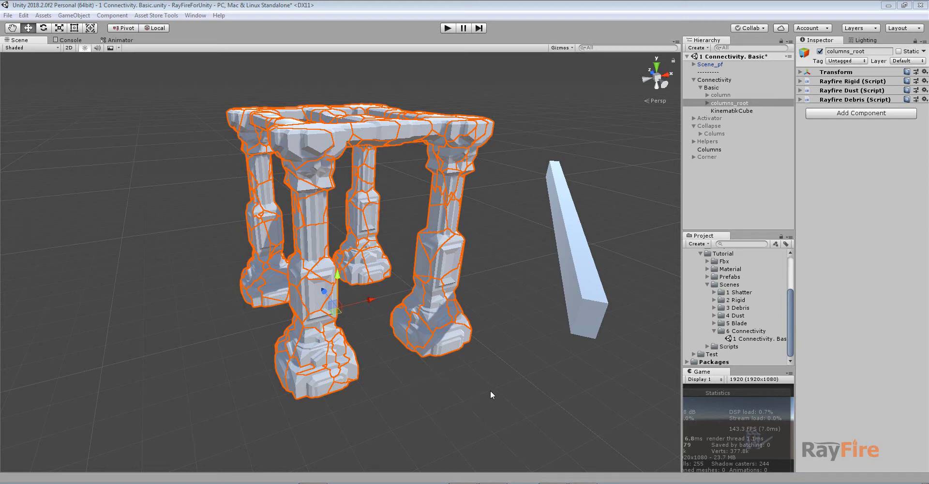
Step: Examine the four-column structure and the beam beside it from several angles, and select columns_root
left_click(490, 391)
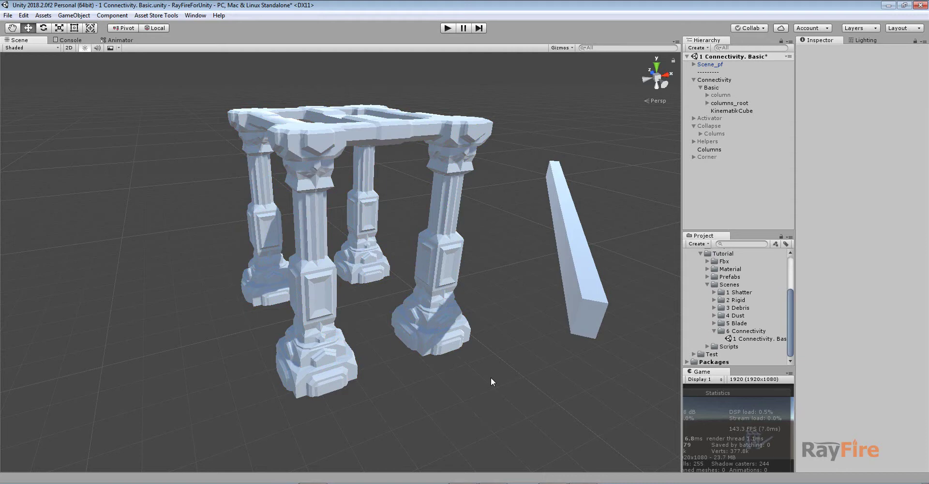
left_click_drag(491, 376, 500, 408, "alt")
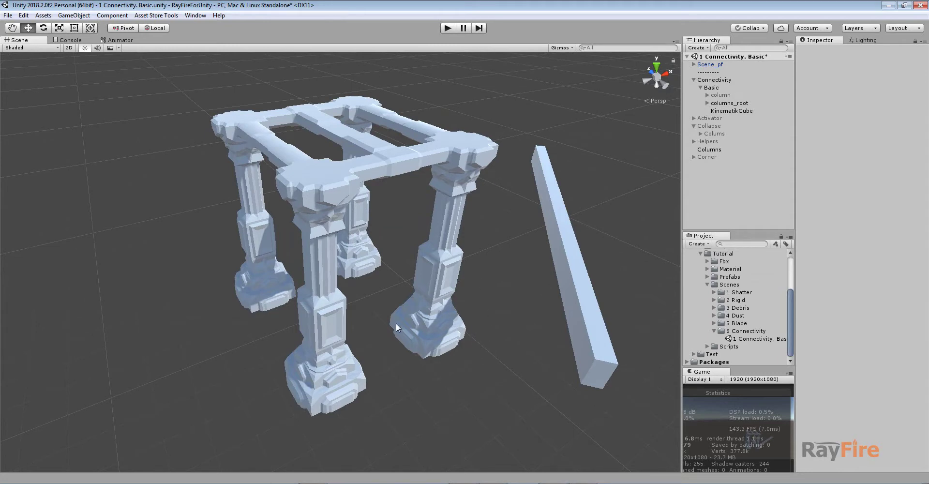
left_click_drag(492, 329, 397, 275, "alt")
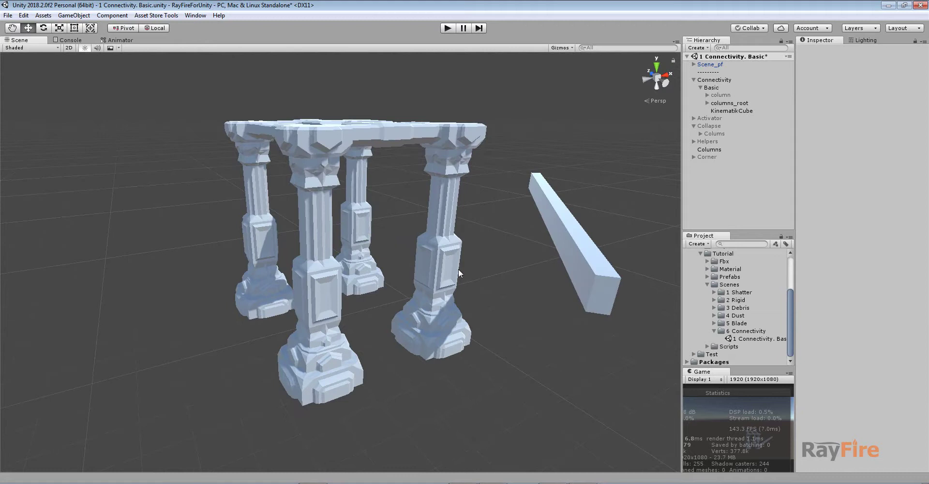
scroll(458, 269, "up", 1)
middle_click_drag(458, 269, 455, 280)
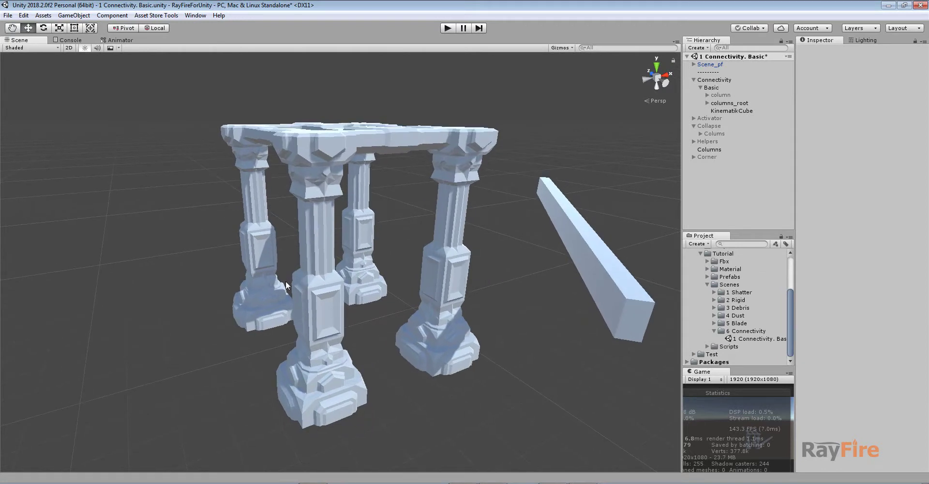
left_click_drag(514, 249, 493, 289, "alt")
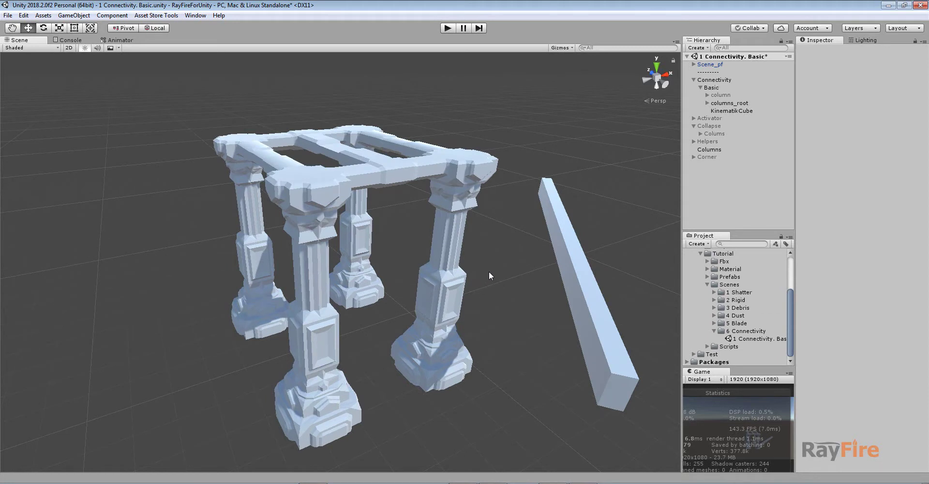
left_click(457, 274)
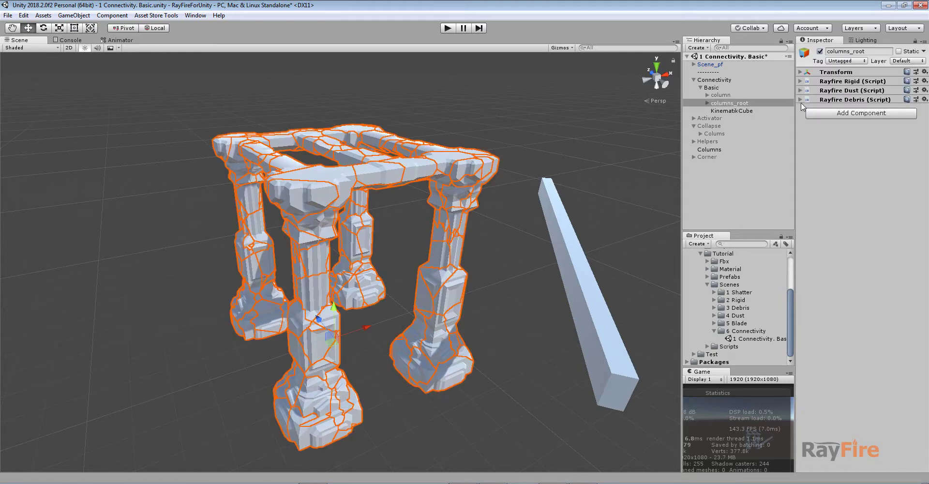
left_click(702, 103)
left_click(706, 103)
left_click(706, 103)
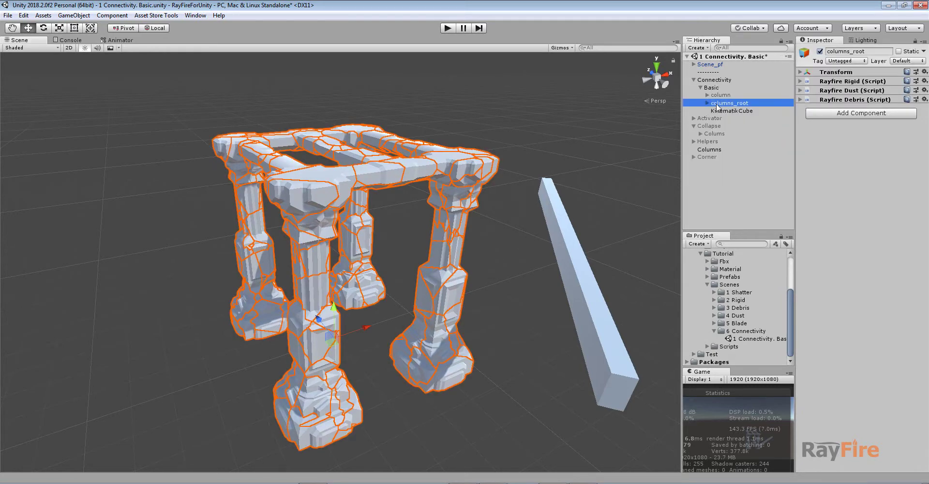
Step: Inspect the components on columns_sh_1, the first fragment under columns_root
left_click_drag(581, 208, 601, 200, "alt")
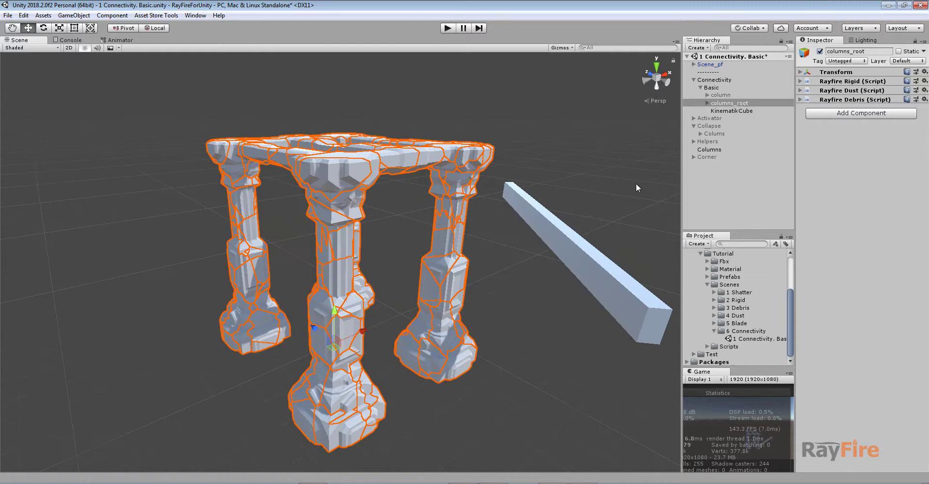
left_click(706, 102)
left_click(726, 110)
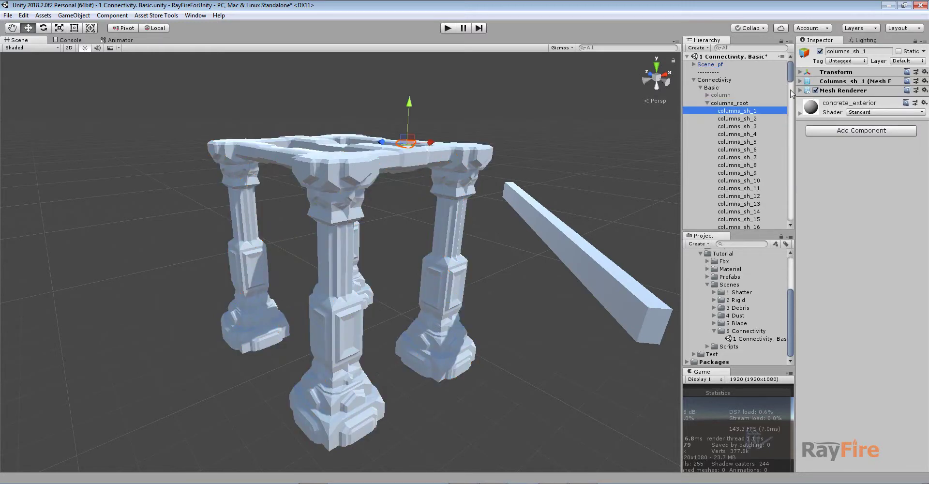
left_click(796, 90)
left_click(800, 91)
left_click(800, 90)
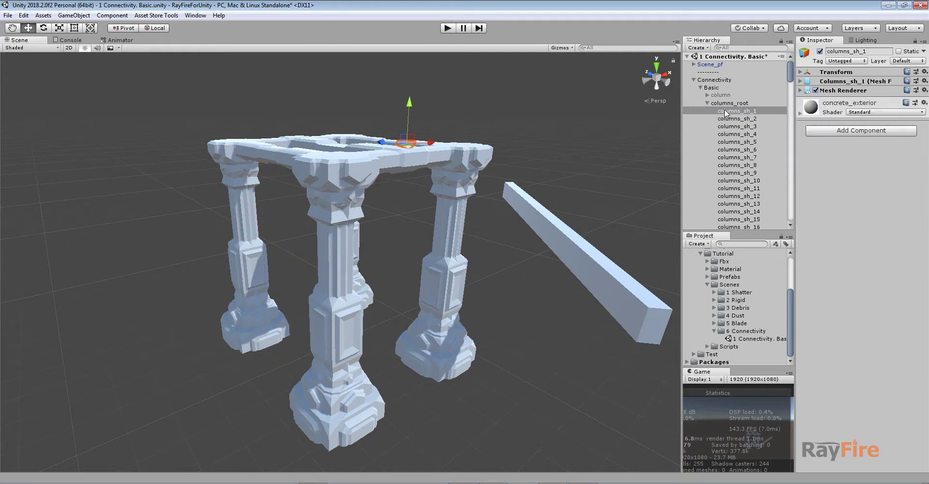
Step: Review the Rayfire Rigid settings of columns_root, including the available simulation types
left_click(715, 104)
left_click(708, 103)
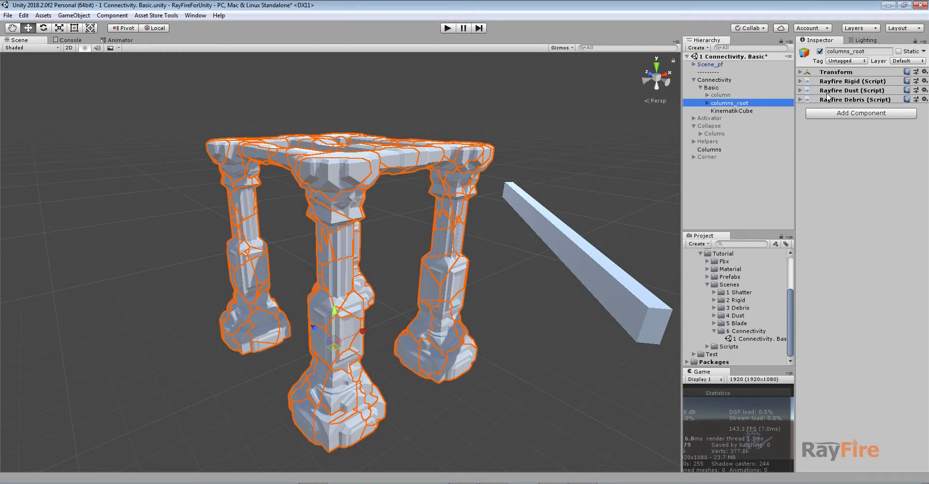
left_click(802, 81)
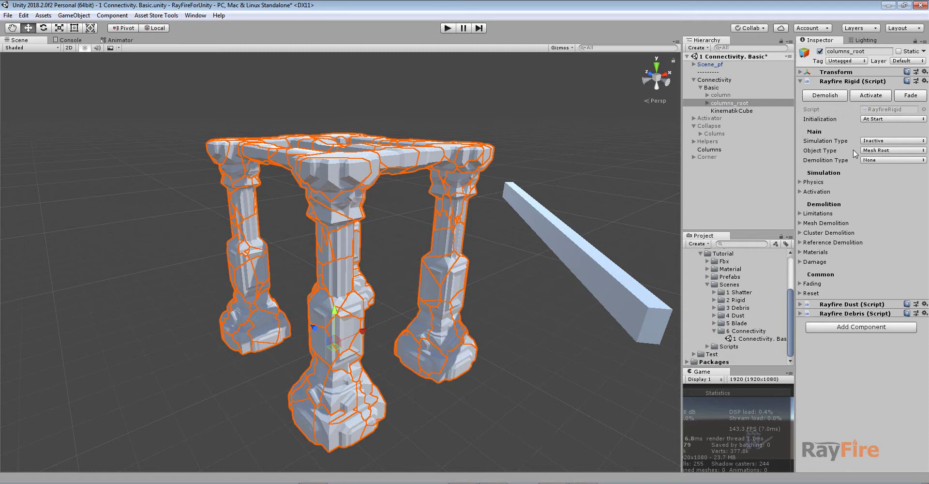
left_click(882, 141)
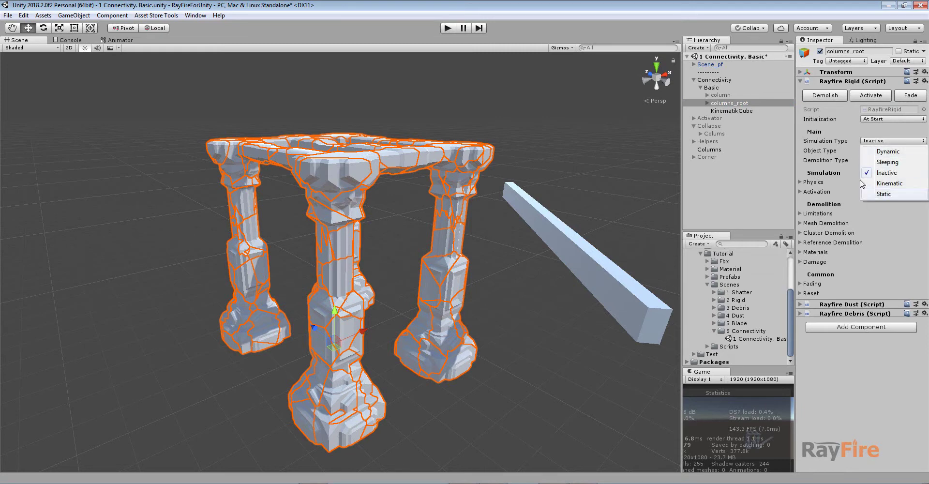
left_click(837, 19)
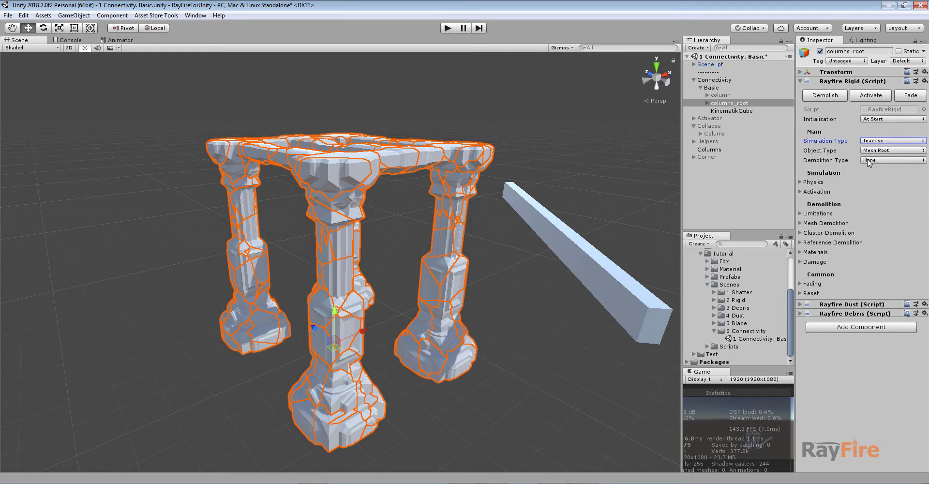
middle_click_drag(332, 158, 318, 124)
left_click_drag(382, 172, 363, 193, "alt")
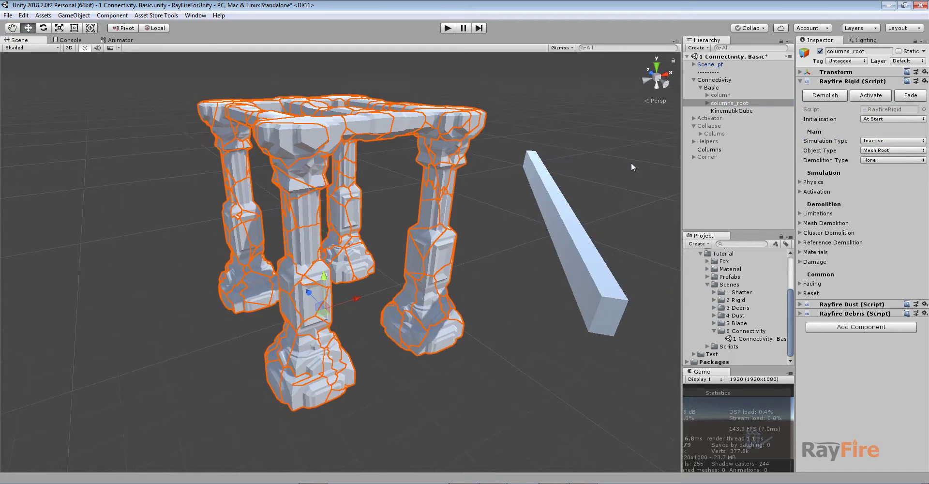
left_click(800, 81)
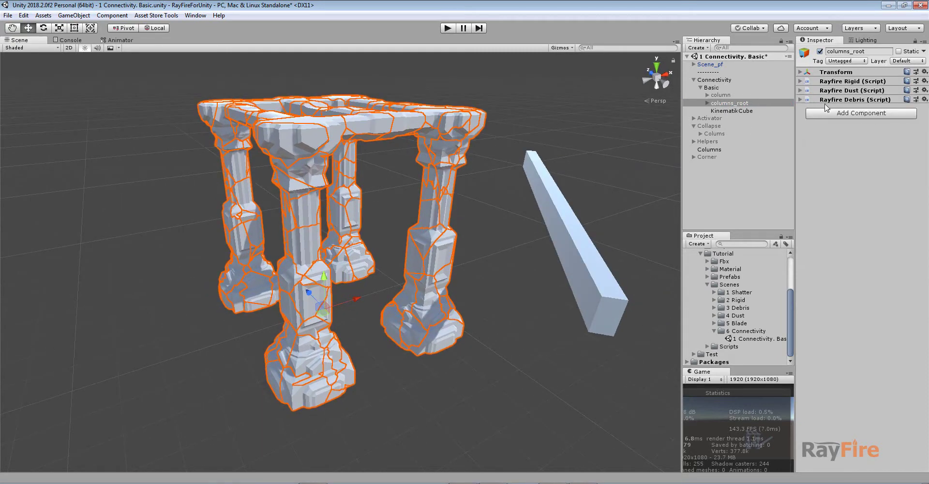
left_click(800, 81)
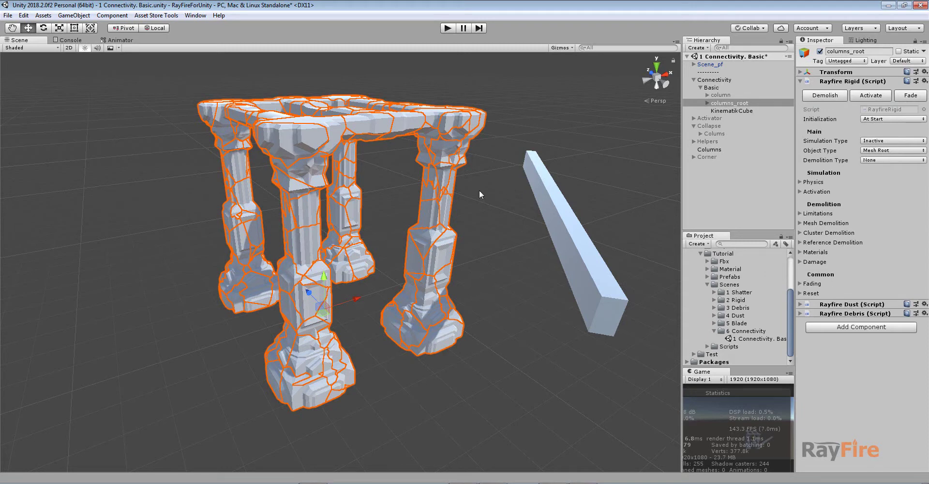
Step: Start play mode paused and inspect the Rayfire components on the fragment columns_sh_1
left_click(446, 29)
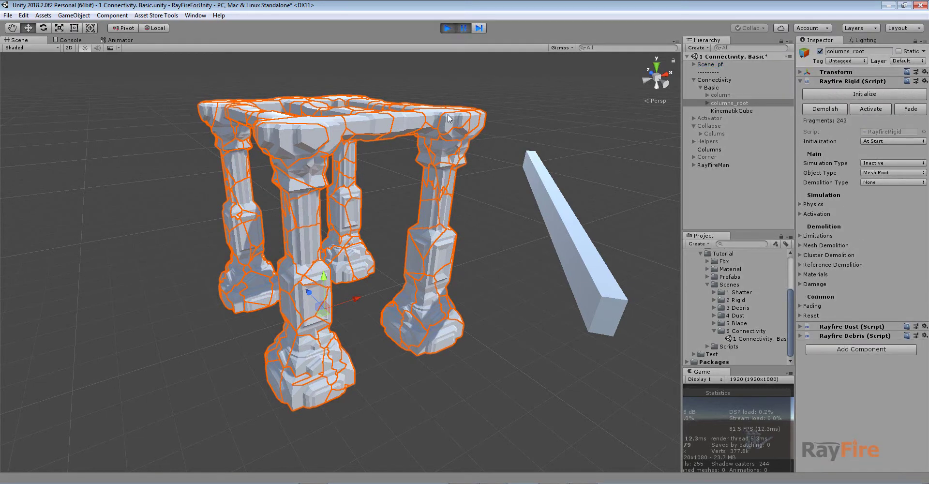
left_click(707, 103)
left_click(735, 110)
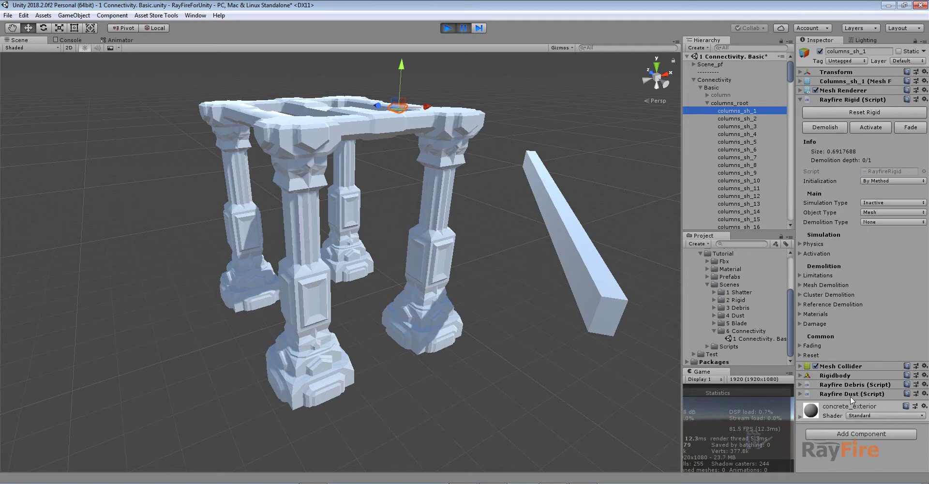
left_click(800, 99)
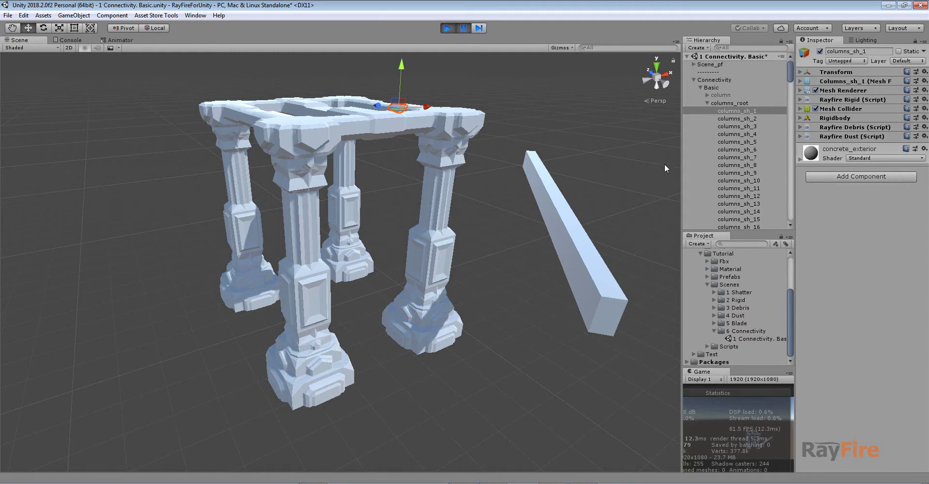
left_click(706, 103)
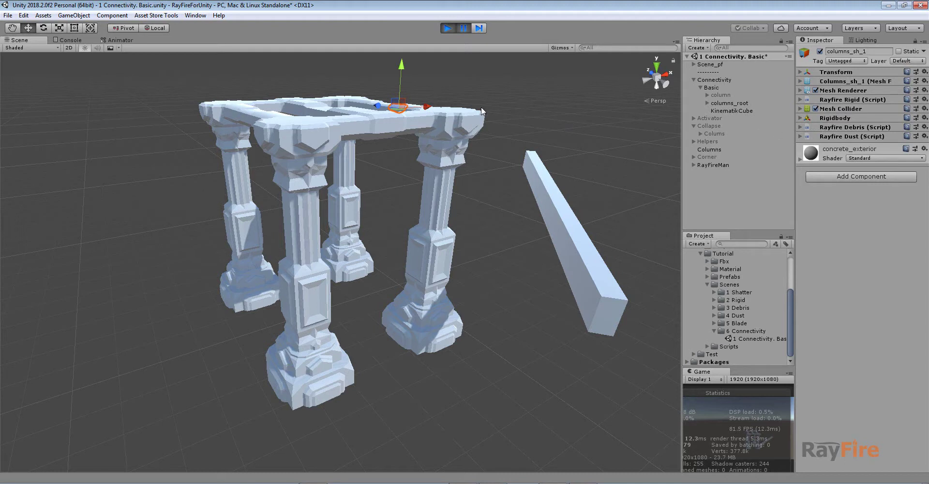
Step: Review the structure and the Rayfire Rigid settings of columns_root in paused play mode
middle_click_drag(433, 97, 429, 107)
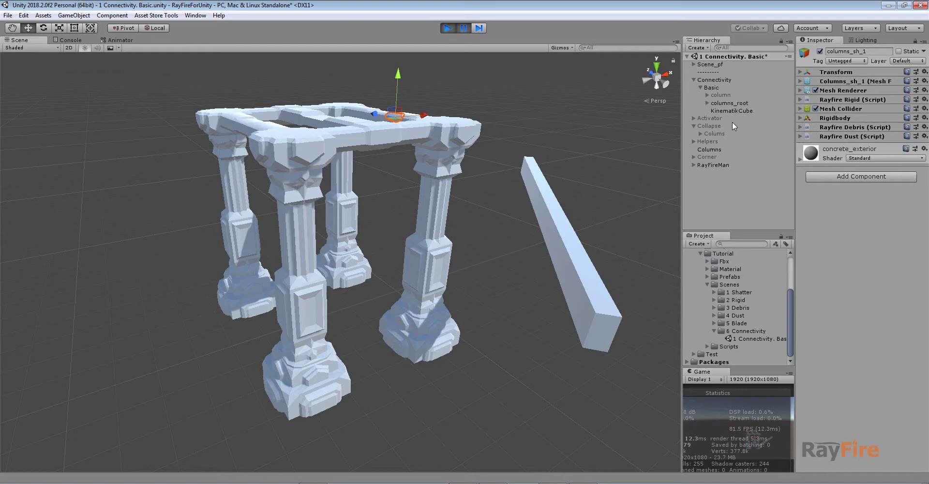
middle_click_drag(403, 109, 406, 120)
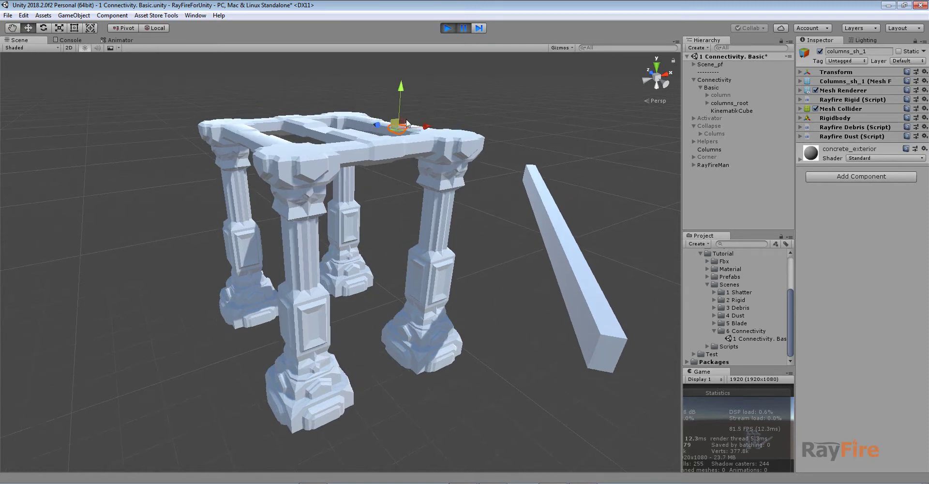
left_click_drag(406, 119, 382, 129, "alt")
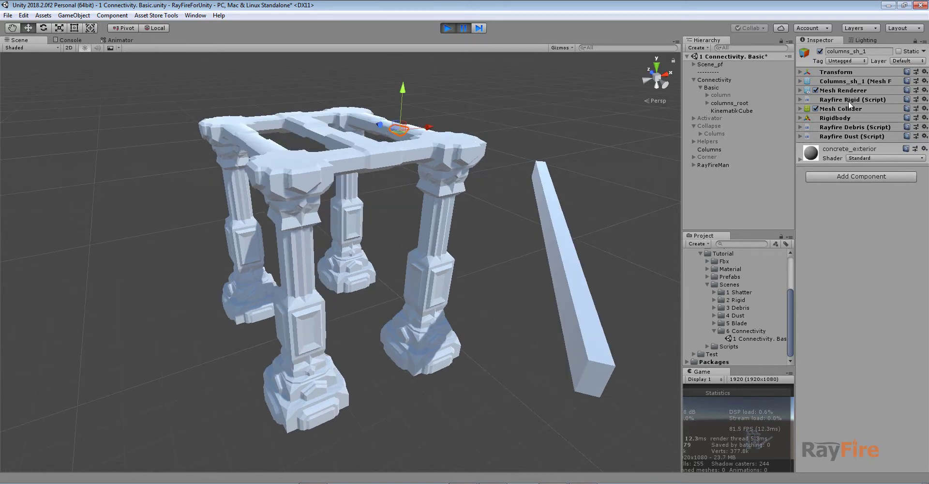
left_click(720, 102)
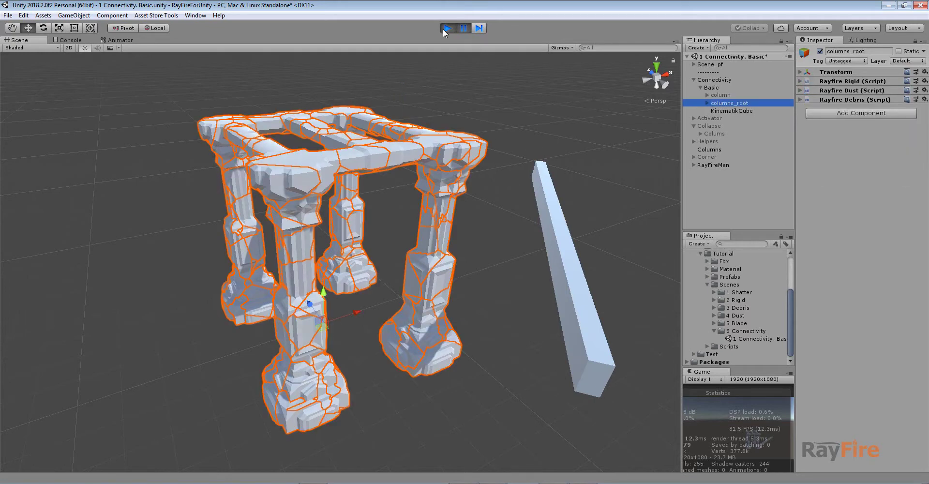
left_click(800, 80)
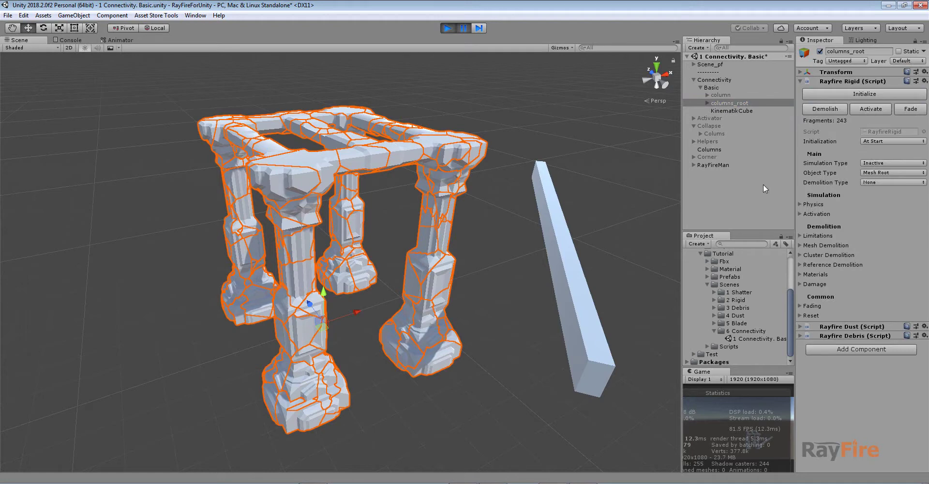
Step: Try to move KinematikCube toward the columns while play mode is paused, and exit play mode
left_click(547, 217)
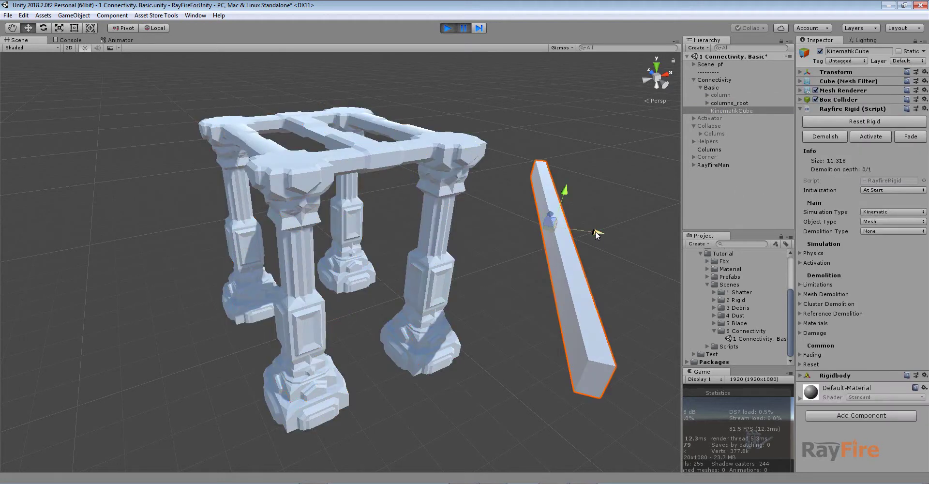
left_click_drag(614, 140, 307, 120, "alt")
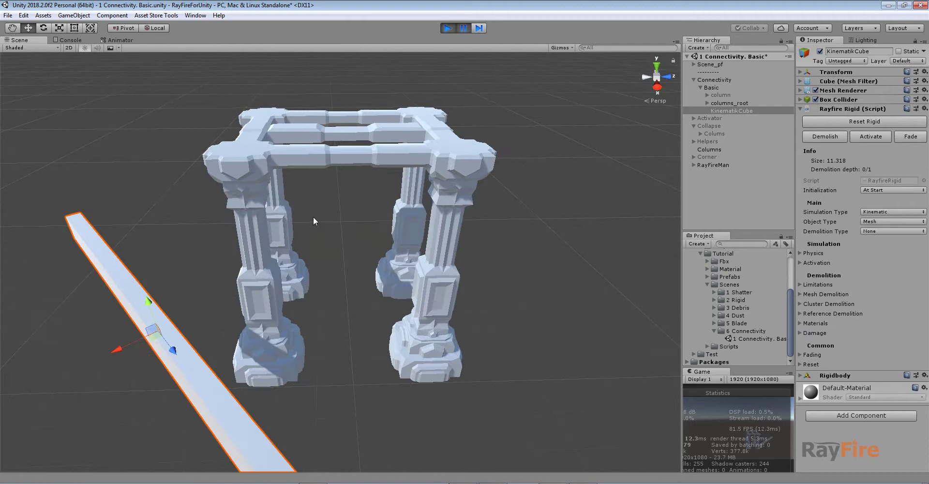
middle_click_drag(314, 218, 327, 152)
mouse_move(140, 267)
left_mouse_down()
mouse_move(281, 223)
mouse_move(209, 245)
left_mouse_up()
left_click(446, 28)
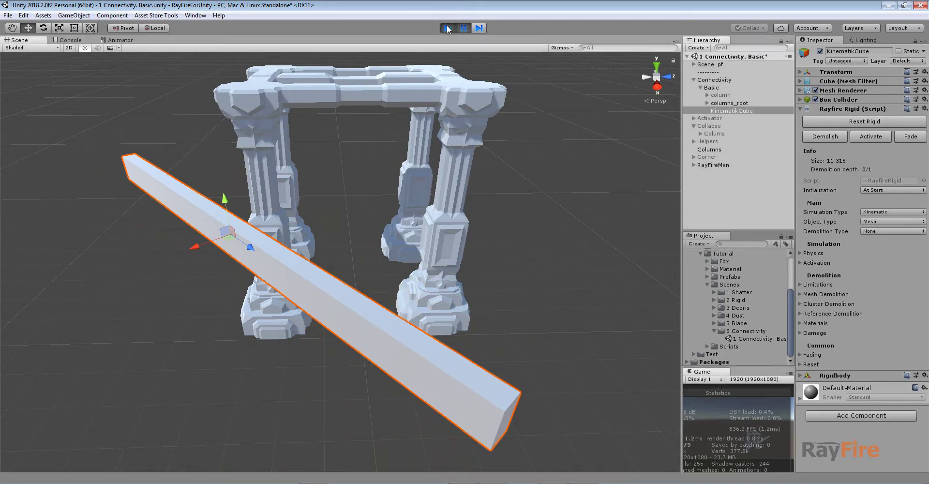
Step: Run the scene unpaused, push KinematikCube back and forth through the columns to test the fragments, and stop play mode
left_click(450, 30)
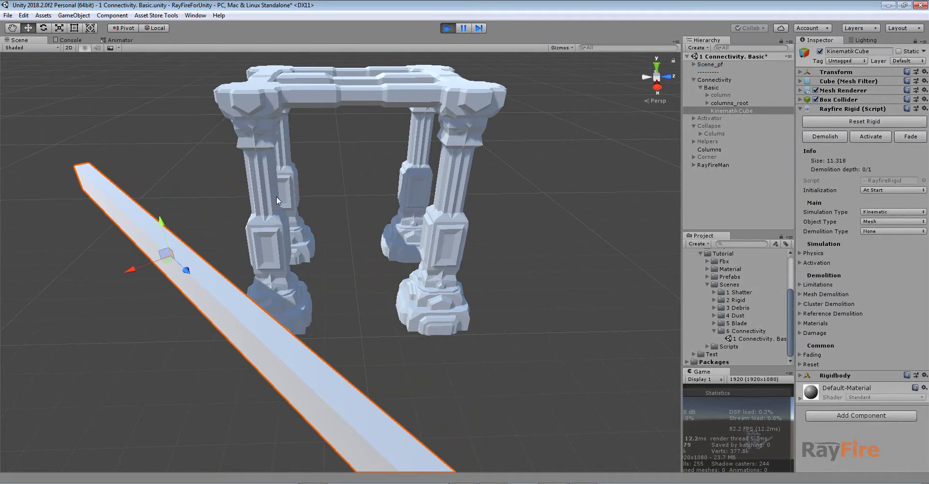
left_click_drag(310, 207, 261, 201, "alt")
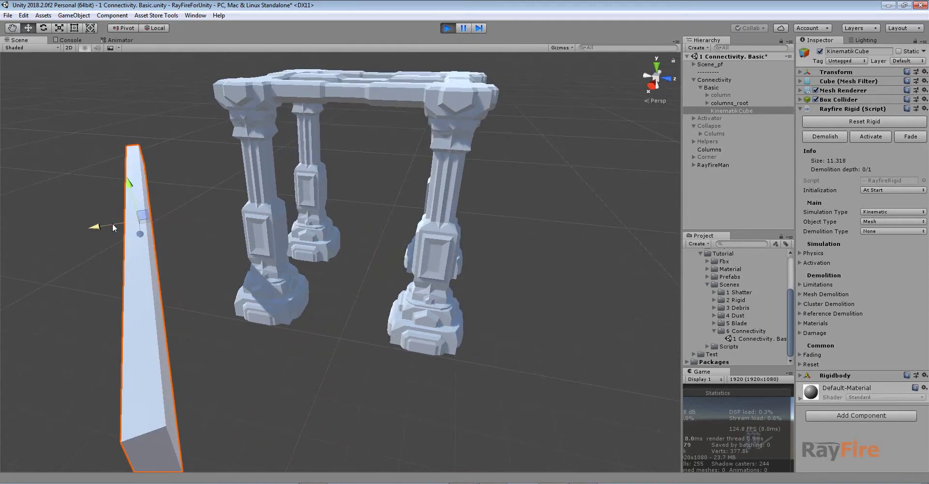
mouse_move(108, 222)
left_mouse_down()
mouse_move(139, 229)
mouse_move(305, 197)
mouse_move(486, 182)
mouse_move(367, 197)
mouse_move(353, 182)
mouse_move(301, 198)
left_mouse_up()
scroll(345, 220, "up", 3)
middle_click_drag(301, 198, 243, 235)
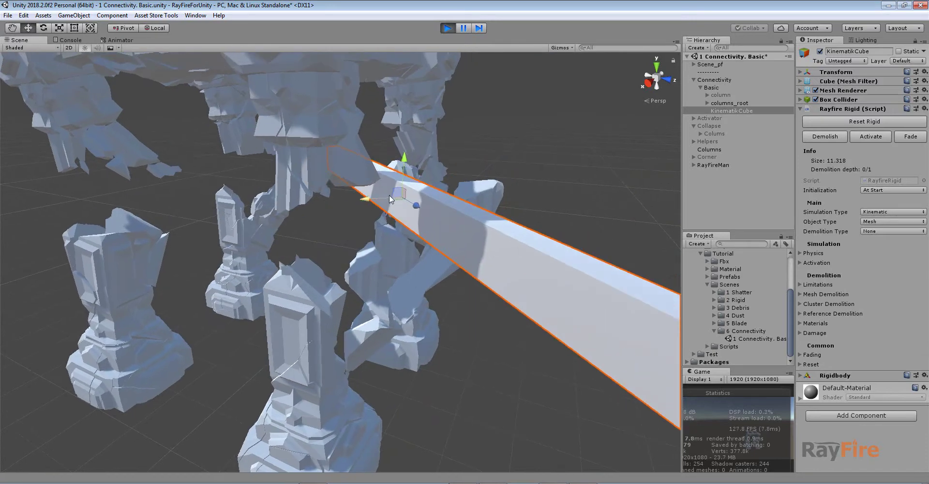
mouse_move(396, 188)
left_mouse_down()
mouse_move(285, 160)
mouse_move(156, 157)
mouse_move(59, 171)
mouse_move(188, 292)
mouse_move(412, 276)
mouse_move(420, 232)
mouse_move(140, 236)
mouse_move(176, 196)
mouse_move(349, 196)
mouse_move(291, 245)
mouse_move(255, 219)
left_mouse_up()
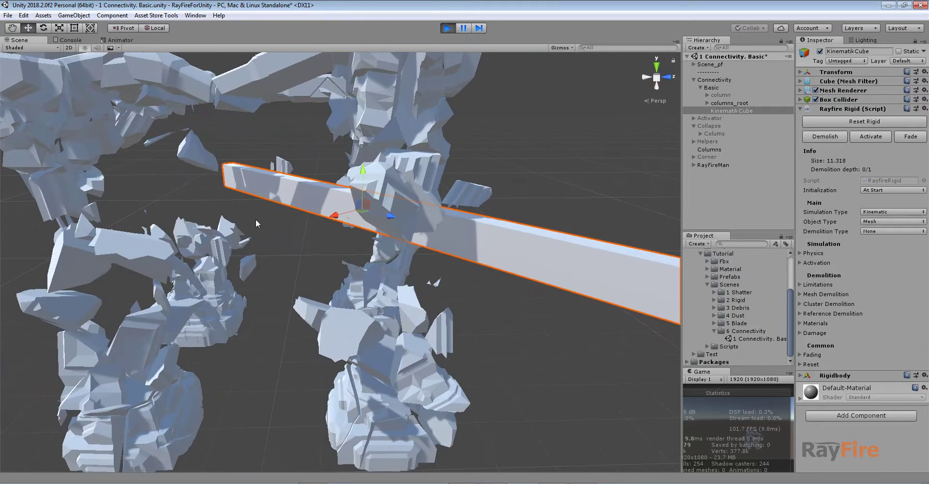
left_click(446, 29)
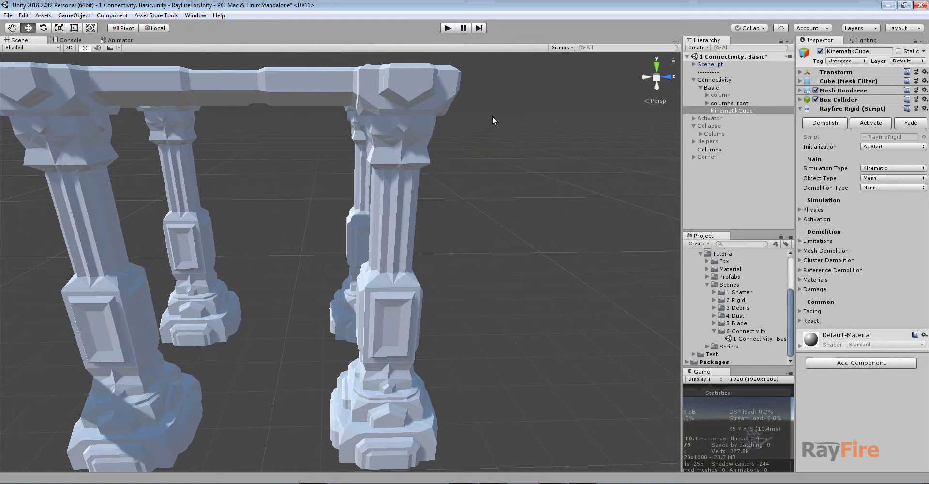
Step: Select the whole fractured column structure, columns_root, in the scene
left_click(491, 117)
left_click(416, 124)
left_click(416, 124)
left_click(294, 173)
left_click(411, 145)
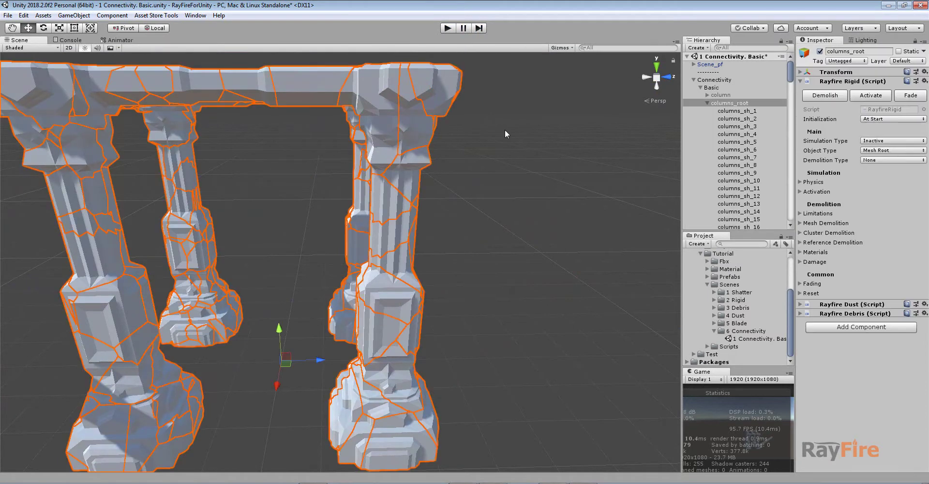
Step: Set the By Offset activation value of columns_root's Rayfire Rigid to 0.3
left_click(817, 193)
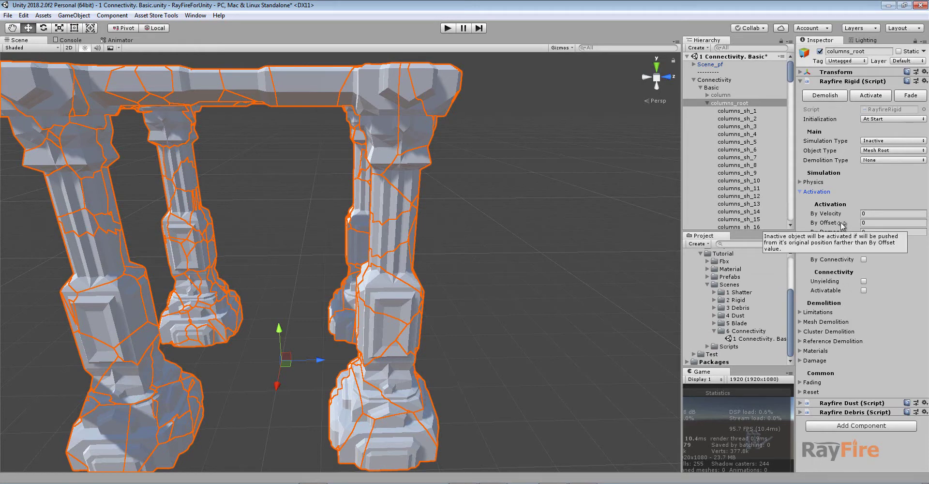
left_click_drag(839, 223, 893, 222)
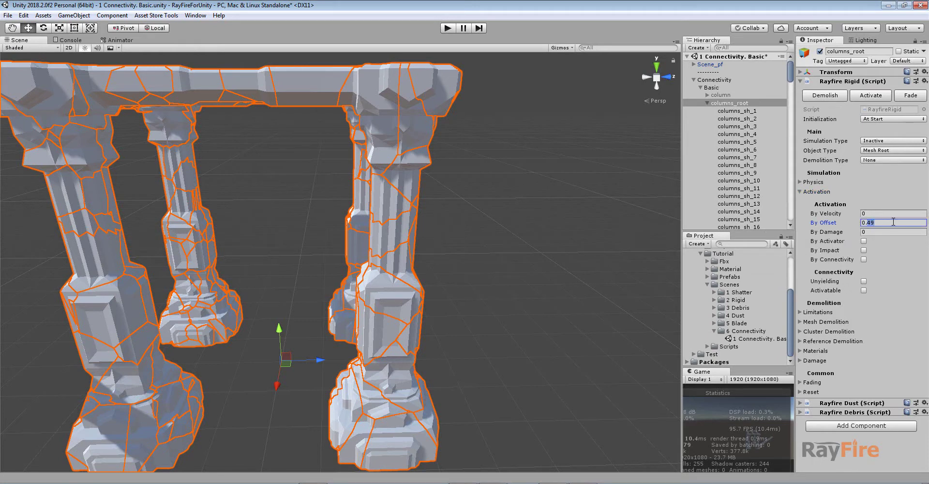
type("0.3")
scroll(438, 237, "down", 4)
left_click_drag(460, 255, 324, 264, "alt")
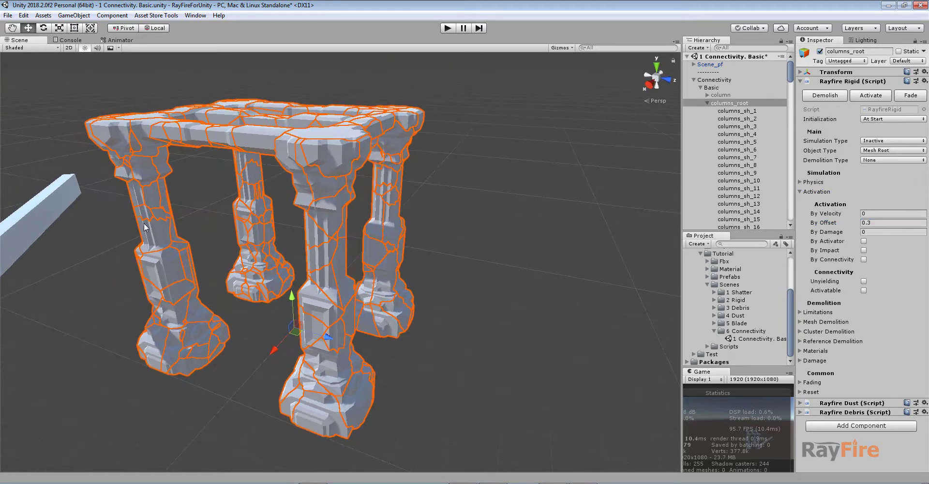
middle_click_drag(146, 222, 172, 220)
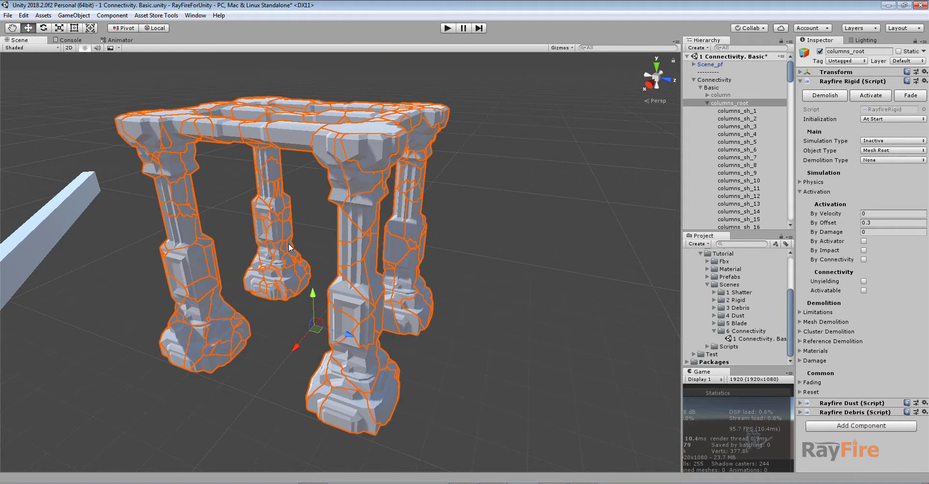
left_click(835, 225)
left_click(874, 224)
Step: Run the scene, push KinematikCube into the nearest column, and pull it back slightly
left_click(446, 30)
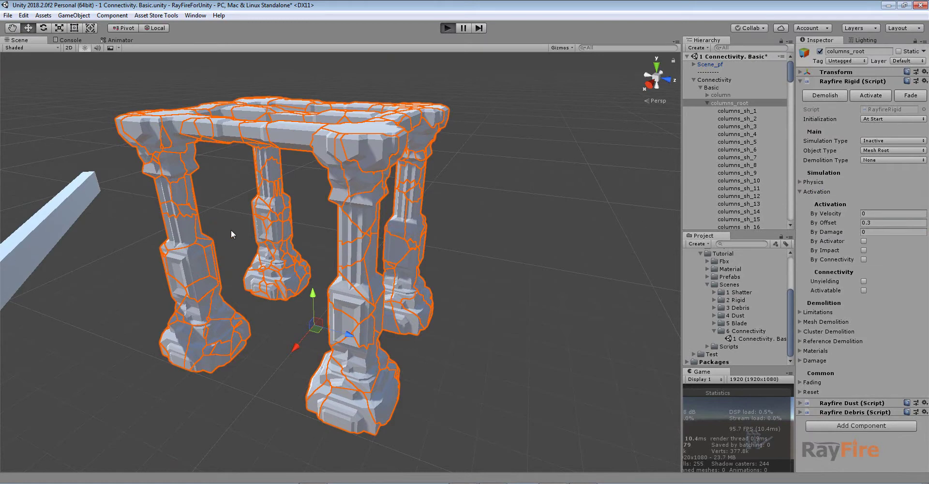
left_click(79, 204)
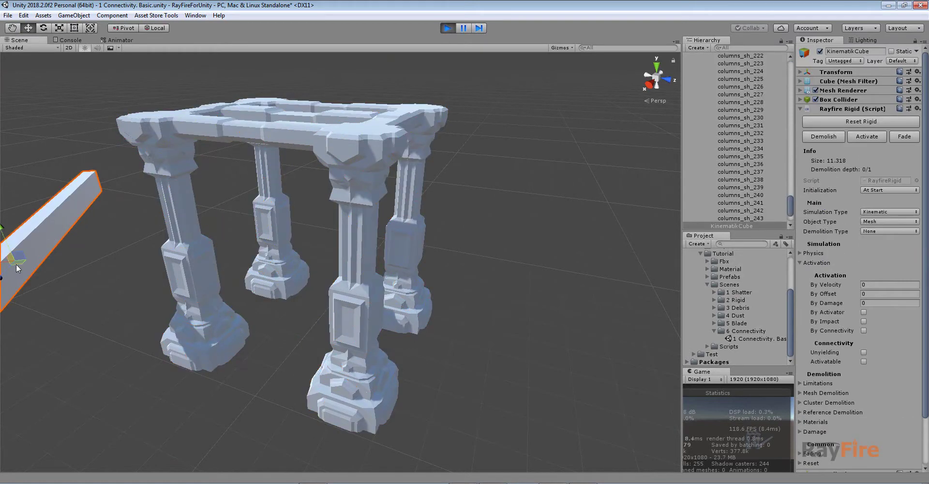
left_click_drag(48, 260, 146, 242)
mouse_move(169, 242)
left_mouse_down()
mouse_move(202, 242)
mouse_move(141, 242)
left_mouse_up()
scroll(199, 239, "up", 2)
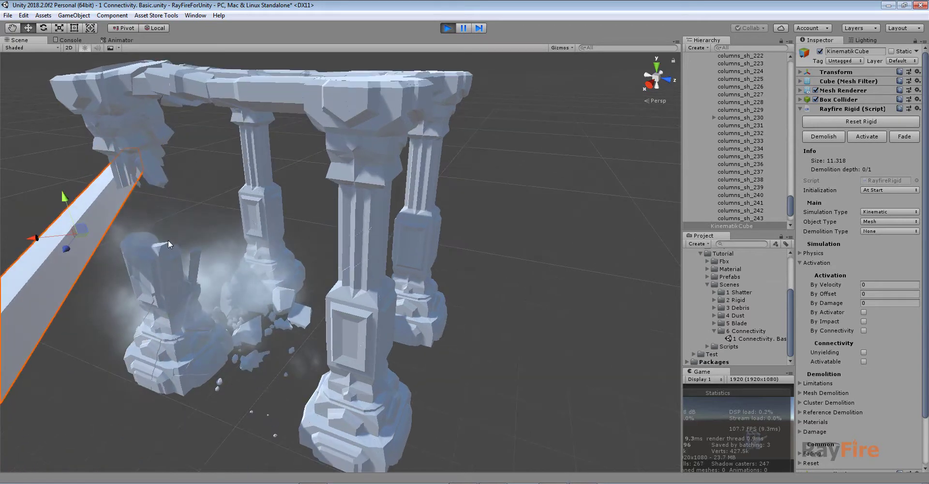
Step: Push KinematikCube through the remaining columns, examine the upper fragments and debris from several sides, and stop play mode
middle_click_drag(168, 239, 193, 216)
scroll(193, 216, "up", 2)
mouse_move(192, 216)
left_mouse_down("alt")
mouse_move(226, 234)
mouse_move(150, 222)
mouse_move(181, 194)
mouse_move(239, 179)
mouse_move(150, 217)
mouse_move(184, 256)
mouse_move(265, 272)
mouse_move(161, 277)
mouse_move(230, 344)
mouse_move(205, 331)
mouse_move(225, 280)
left_mouse_up("alt")
scroll(271, 278, "down", 3)
middle_click_drag(272, 278, 183, 239)
mouse_move(183, 239)
left_mouse_down()
mouse_move(251, 218)
mouse_move(468, 210)
mouse_move(507, 198)
mouse_move(319, 183)
mouse_move(443, 168)
mouse_move(489, 193)
mouse_move(261, 213)
mouse_move(542, 209)
left_mouse_up()
scroll(330, 185, "down", 6)
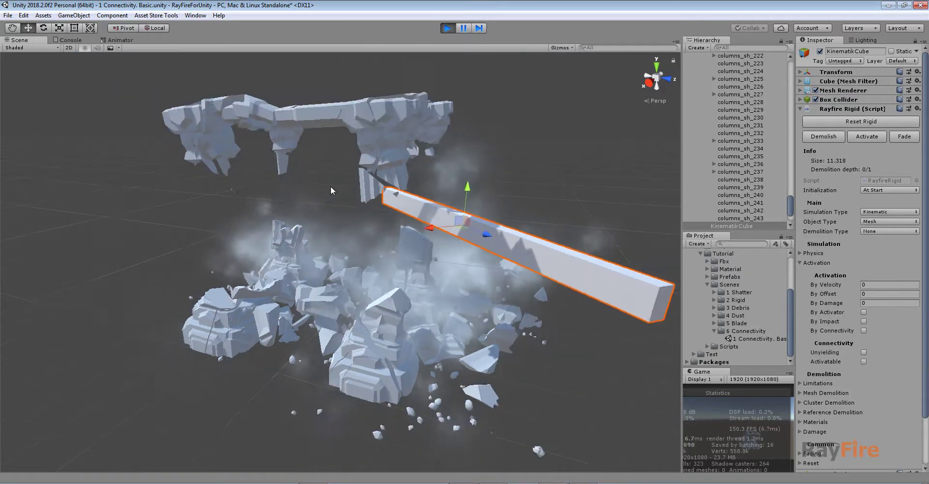
left_click_drag(41, 127, 485, 211, "alt")
left_click(509, 154)
left_click_drag(510, 154, 411, 225, "alt")
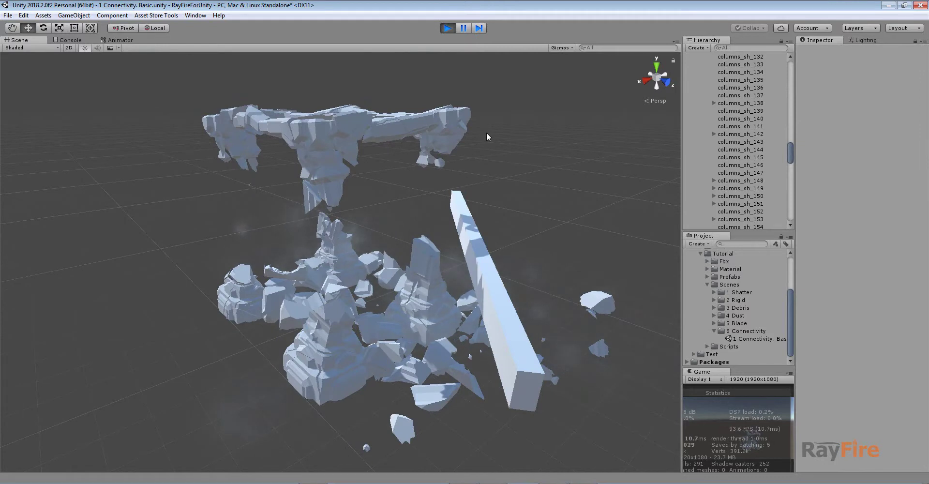
left_click(448, 27)
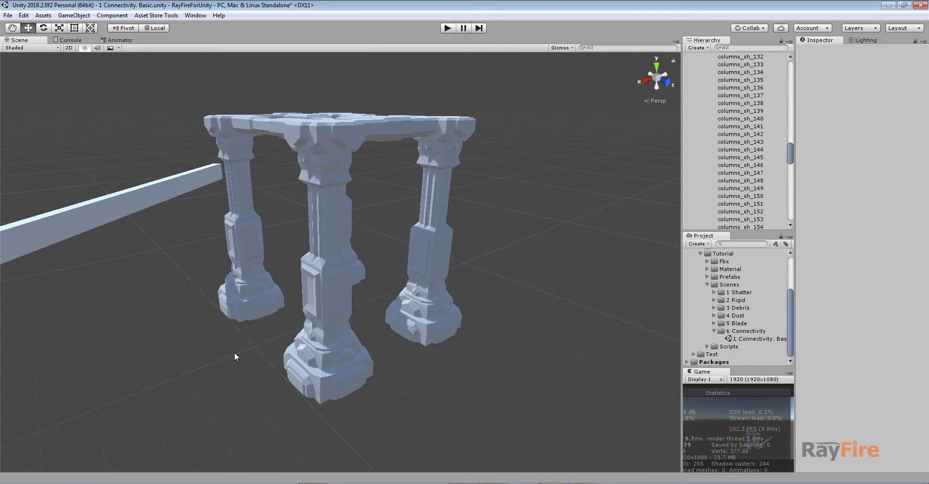
Step: Add a Rayfire Connectivity component to columns_root and expand its settings
left_click(424, 129)
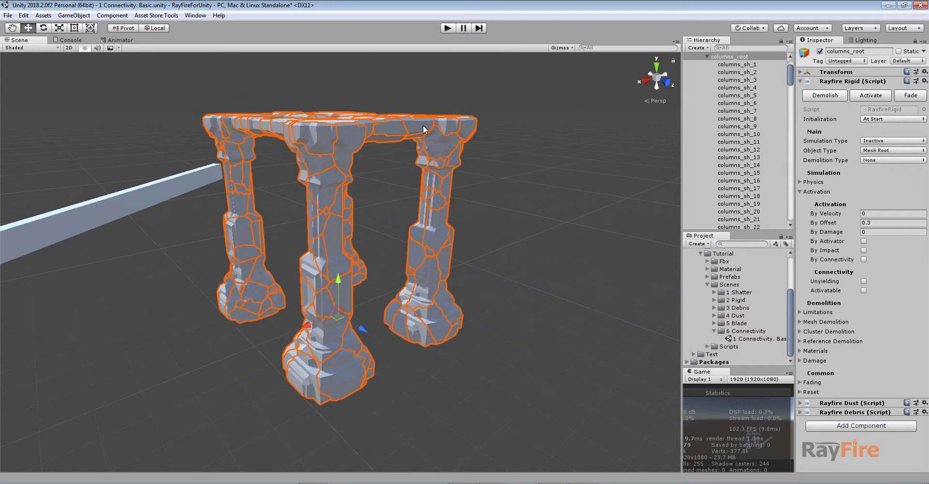
left_click(706, 56)
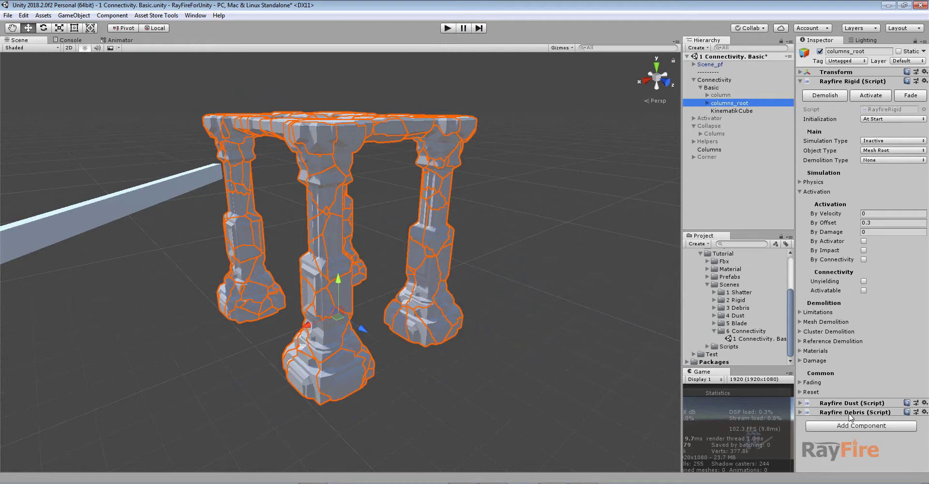
left_click(800, 82)
left_click(856, 114)
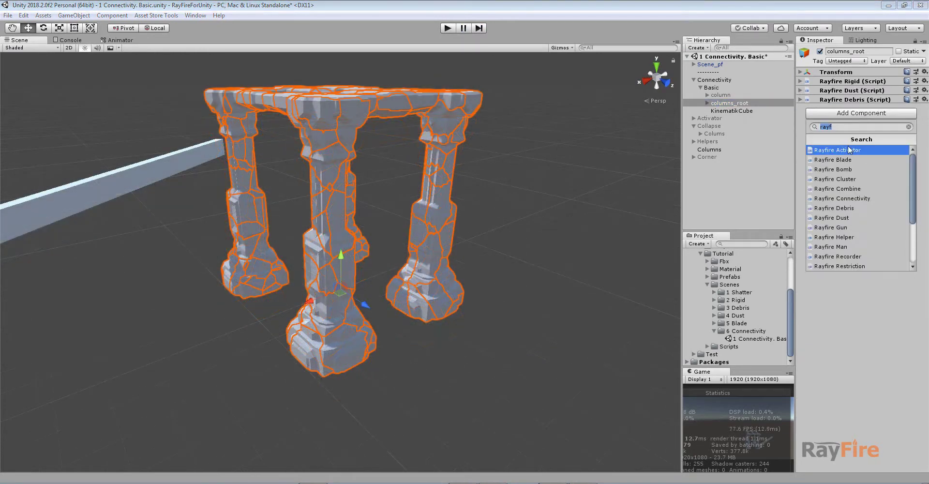
scroll(850, 202, "down", 2)
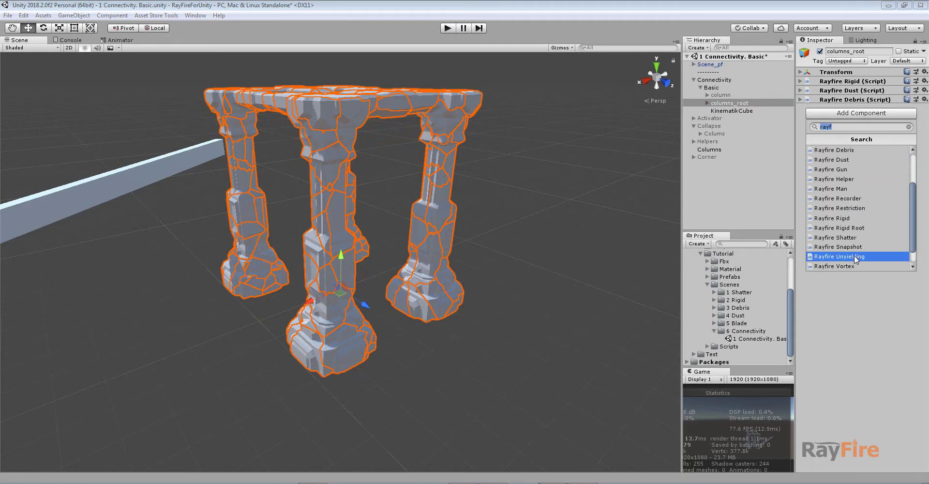
scroll(851, 205, "up", 3)
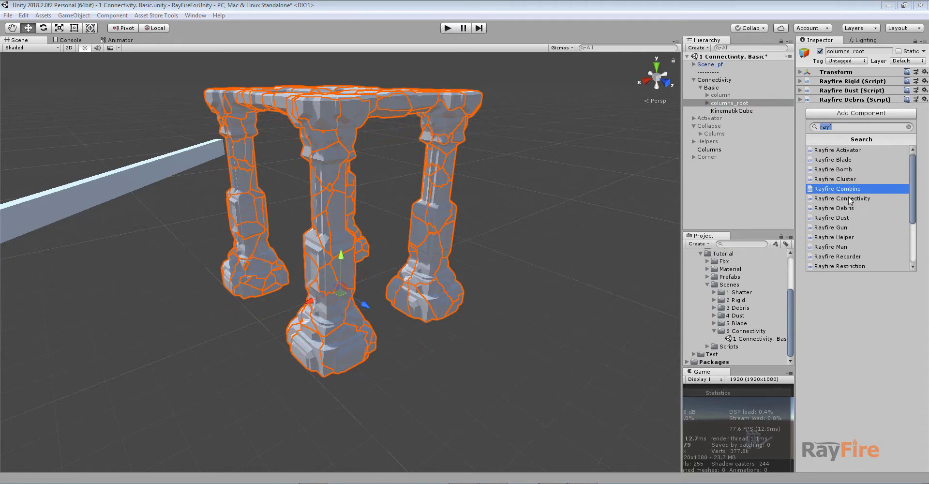
left_click(850, 198)
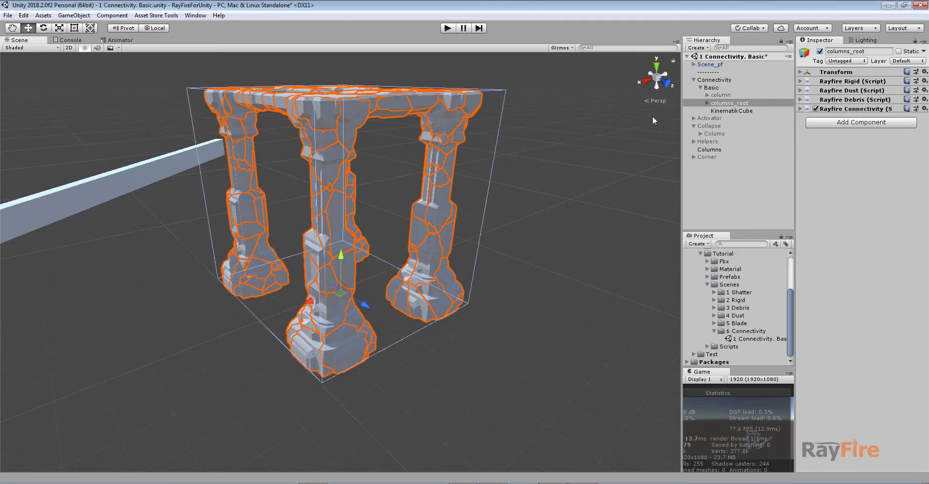
left_click(801, 109)
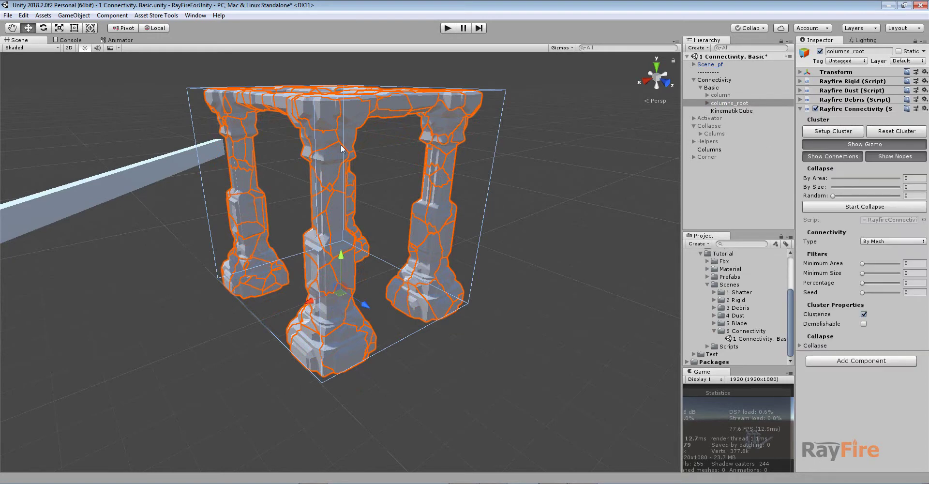
Step: Inspect the structure's bounding gizmo and a single fragment at the upper corner, and reselect columns_root
left_click_drag(506, 181, 367, 144, "alt")
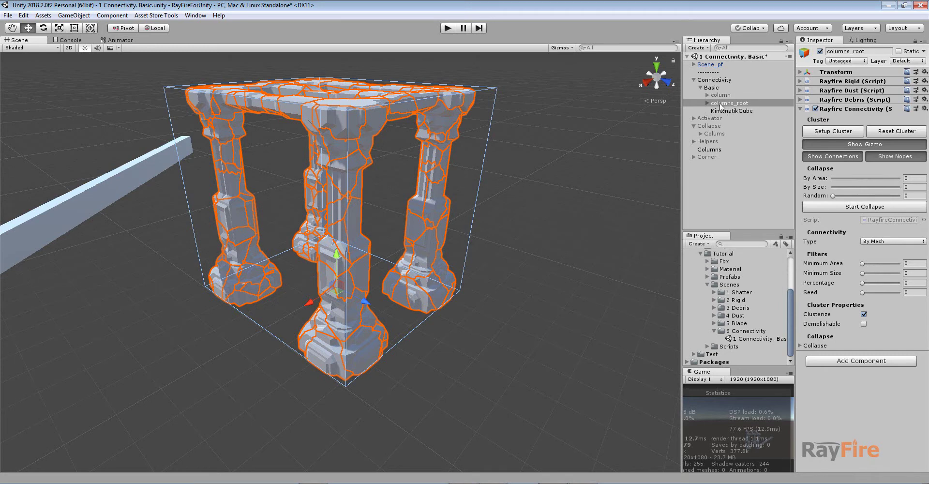
left_click(437, 112)
left_click(427, 100)
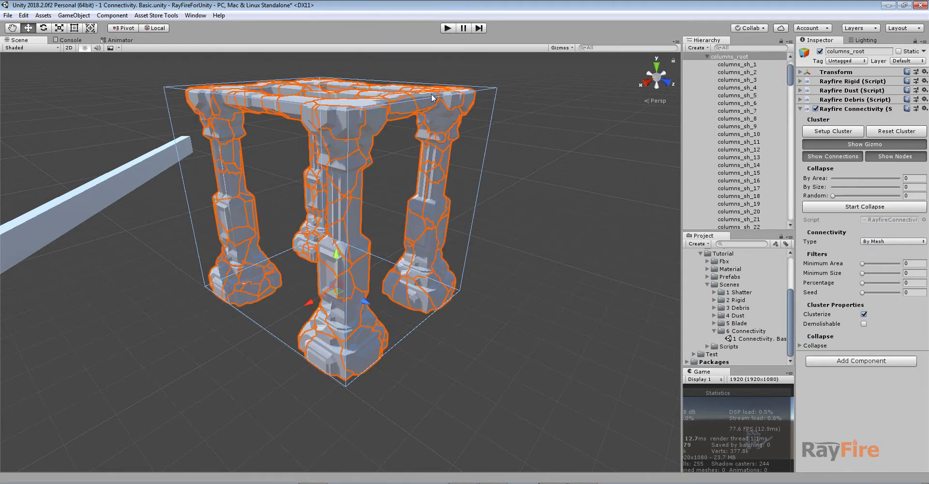
left_click(427, 100)
left_click(459, 109)
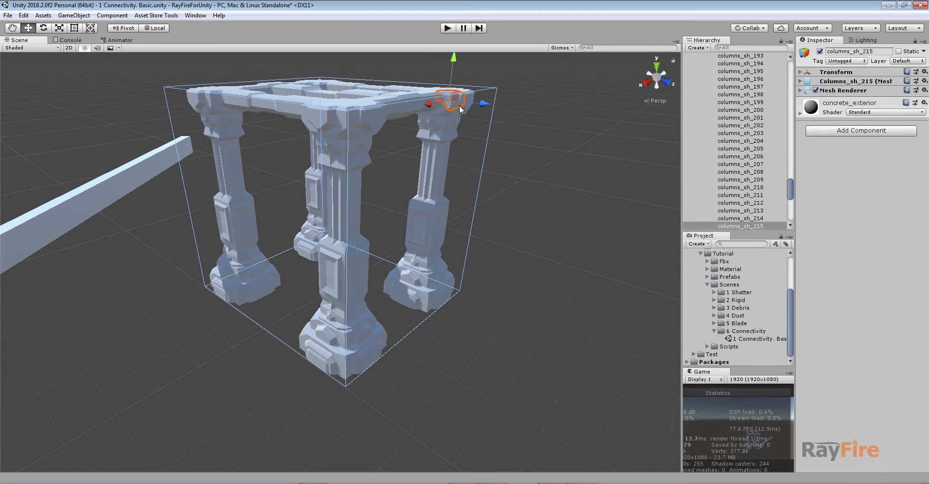
left_click(496, 79)
left_click(495, 91)
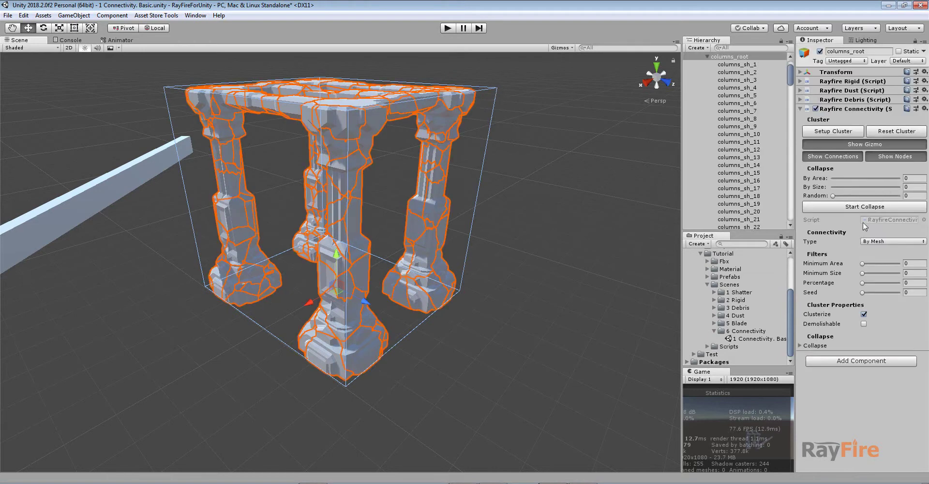
Step: Enable By Connectivity activation in the Rayfire Rigid component of columns_root
left_click(802, 81)
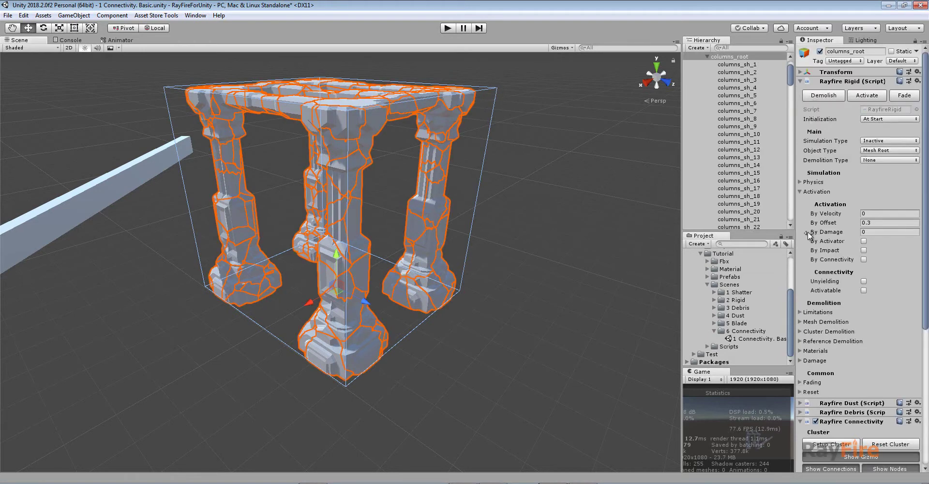
left_click(864, 260)
left_click(868, 223)
left_click(863, 260)
left_click(458, 188)
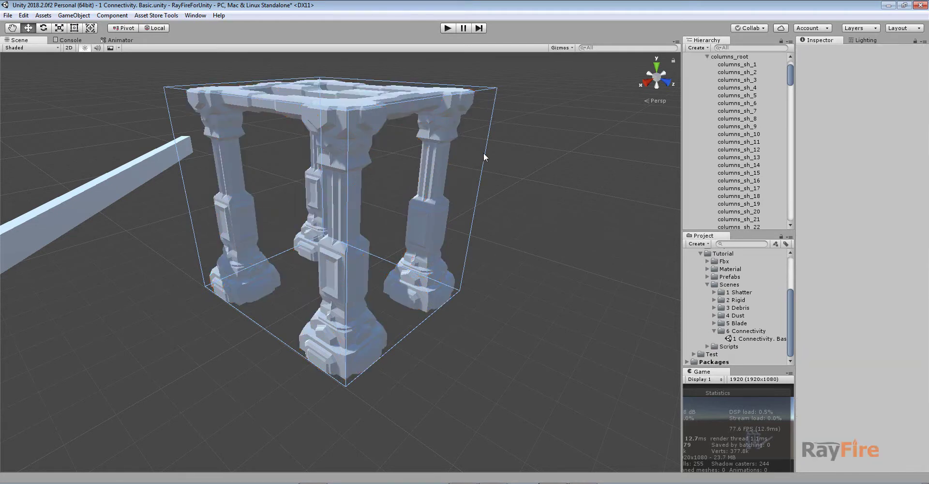
left_click(486, 152)
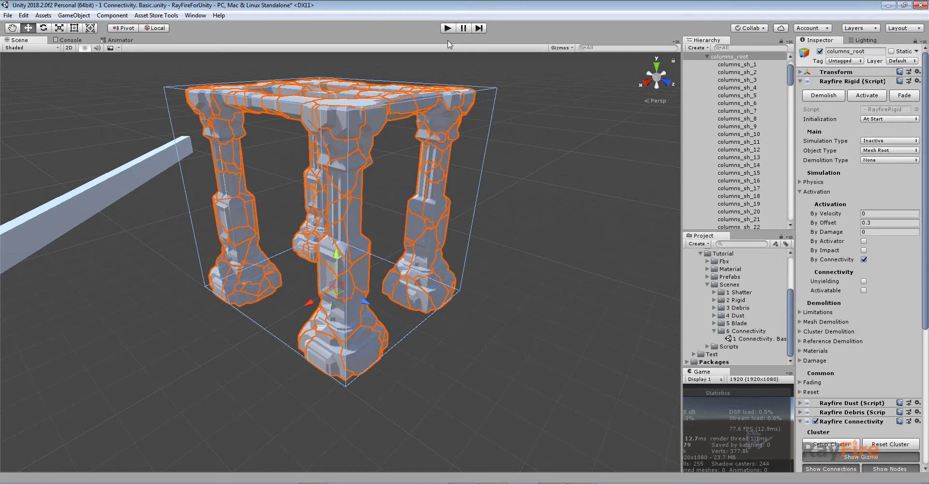
Step: Collapse the Rayfire Rigid settings and the fragment list of columns_root, and review its Rayfire Connectivity cluster options
left_click(800, 81)
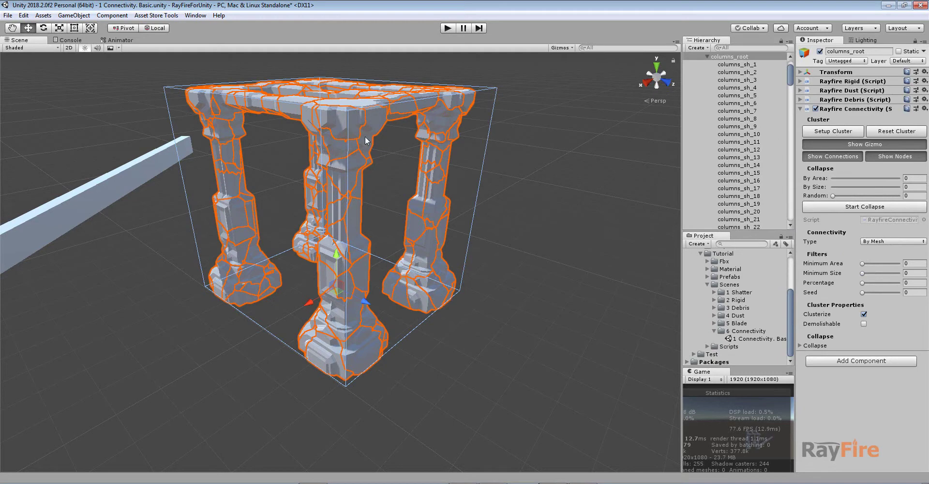
middle_click_drag(357, 123, 358, 126)
left_click(728, 72)
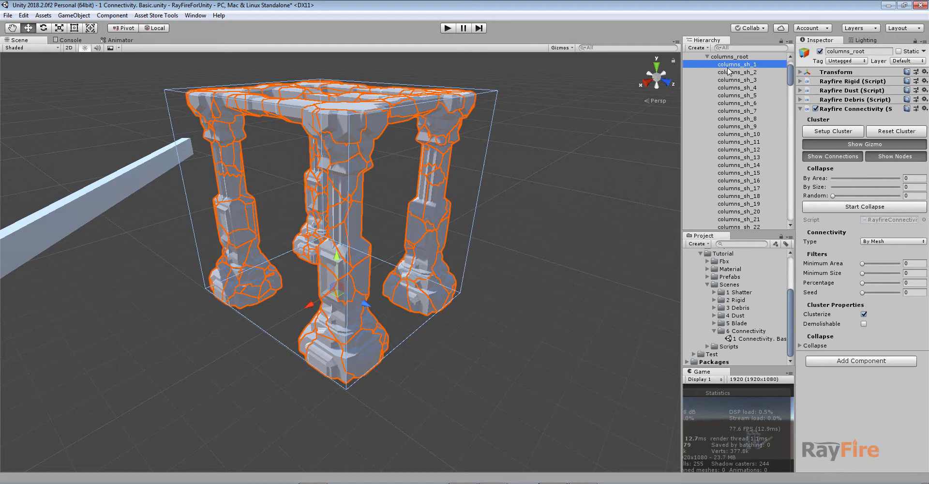
left_click(707, 56)
left_click(724, 103)
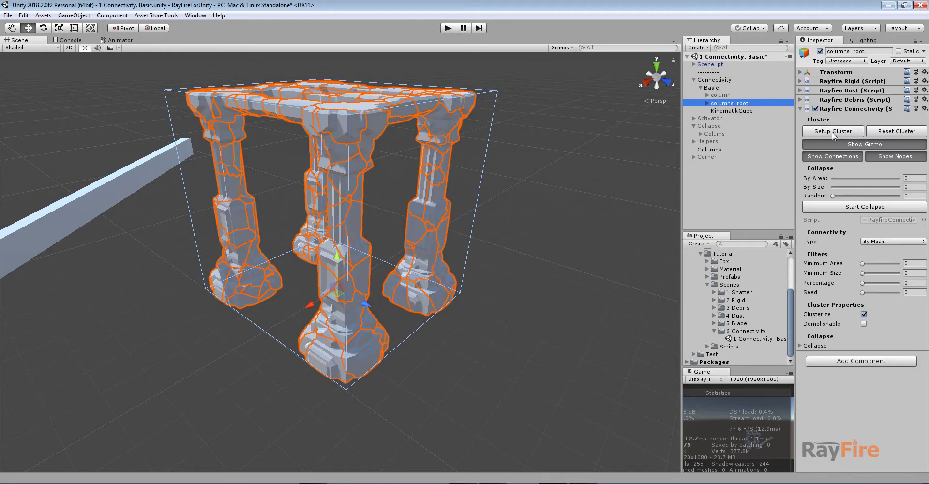
left_click_drag(244, 186, 293, 165, "alt")
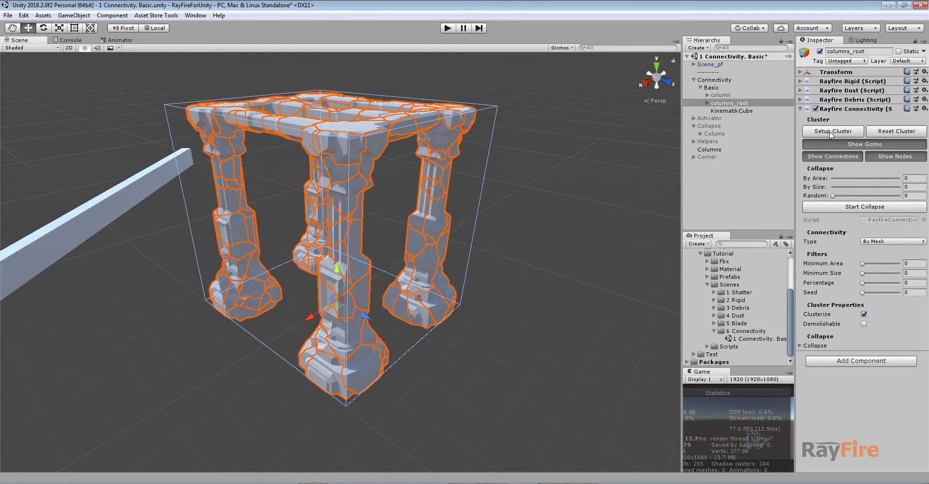
left_click_drag(370, 194, 388, 193, "alt")
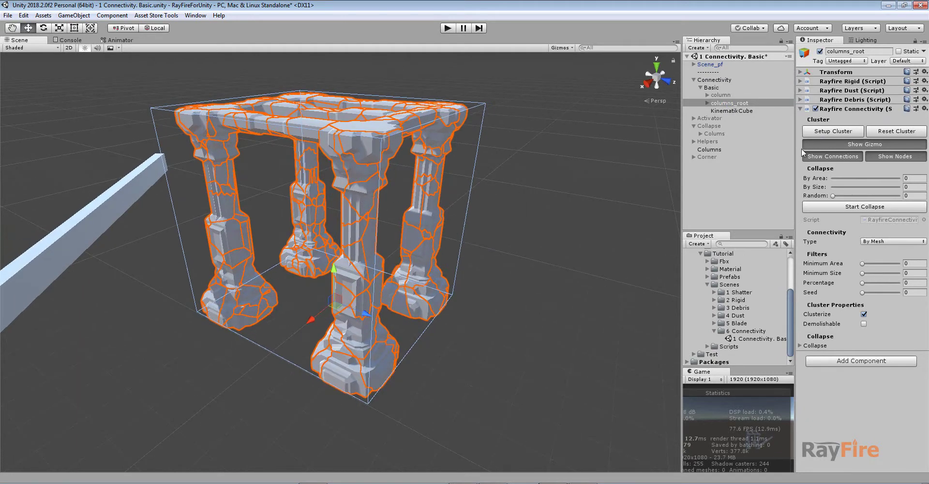
Step: Run the scene and examine the connectivity nodes and connections between the fragments throughout the column structure
left_click(447, 28)
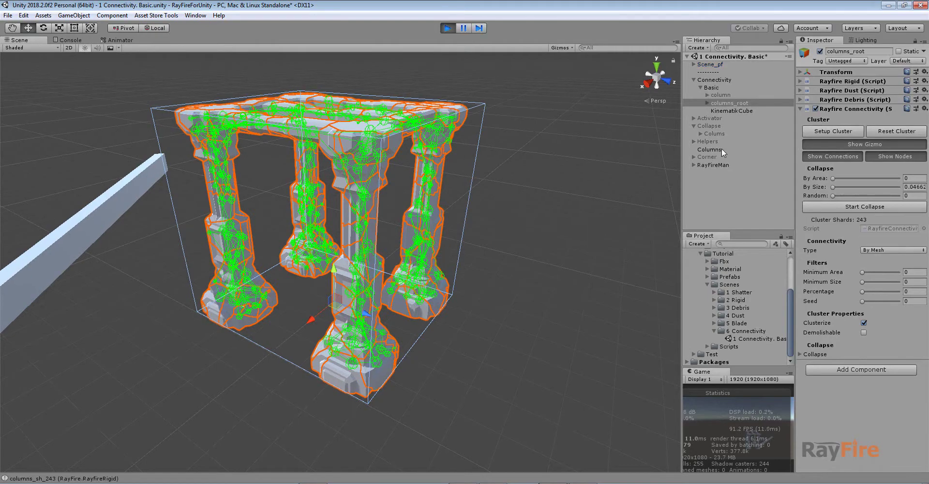
left_click_drag(552, 191, 530, 156, "alt")
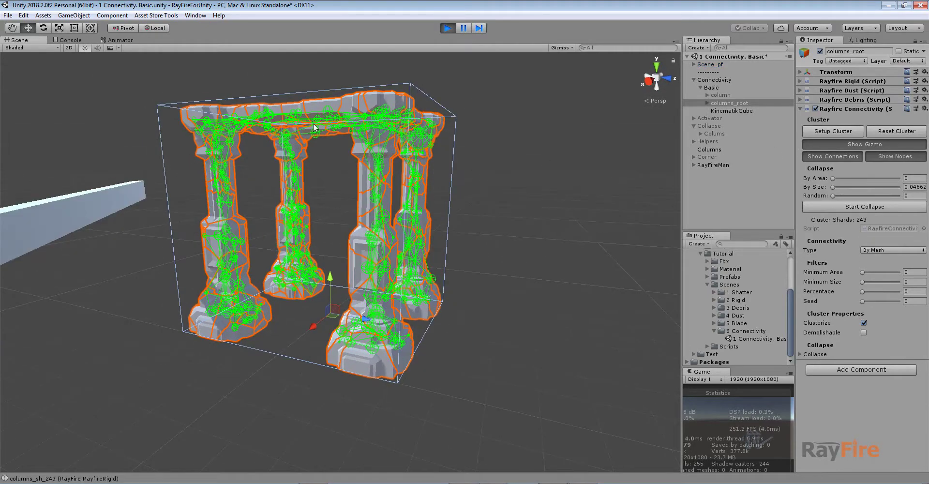
scroll(299, 150, "up", 6)
left_click_drag(299, 170, 312, 103, "alt")
middle_click_drag(311, 104, 330, 151)
scroll(267, 124, "up", 4)
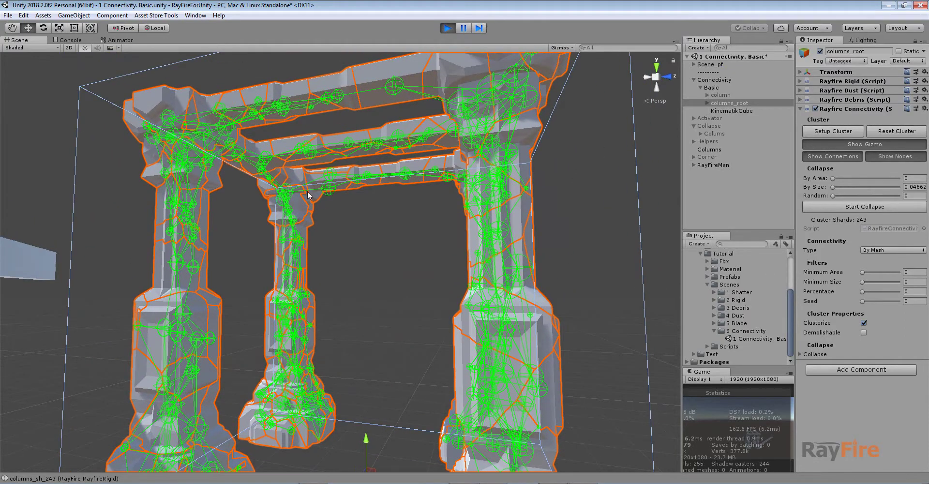
left_click_drag(366, 163, 336, 222, "alt")
scroll(406, 194, "down", 5)
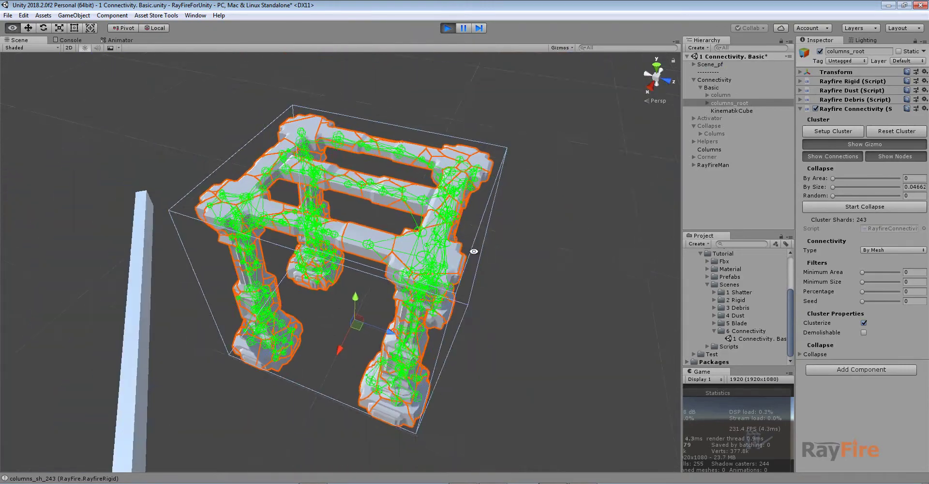
left_click_drag(387, 201, 423, 145, "alt")
middle_click_drag(296, 255, 345, 211)
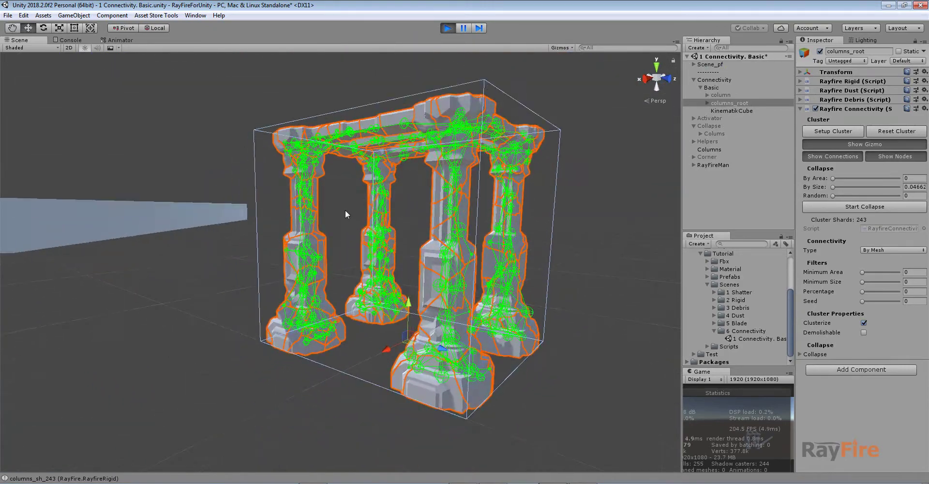
scroll(344, 210, "down", 3)
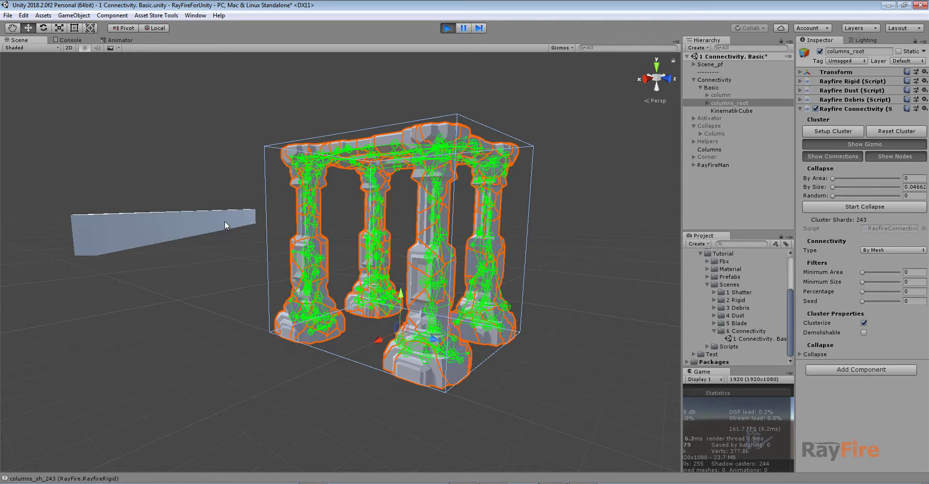
Step: Disable Clusterize in the Rayfire Connectivity component of columns_root and rerun the scene
left_click(452, 29)
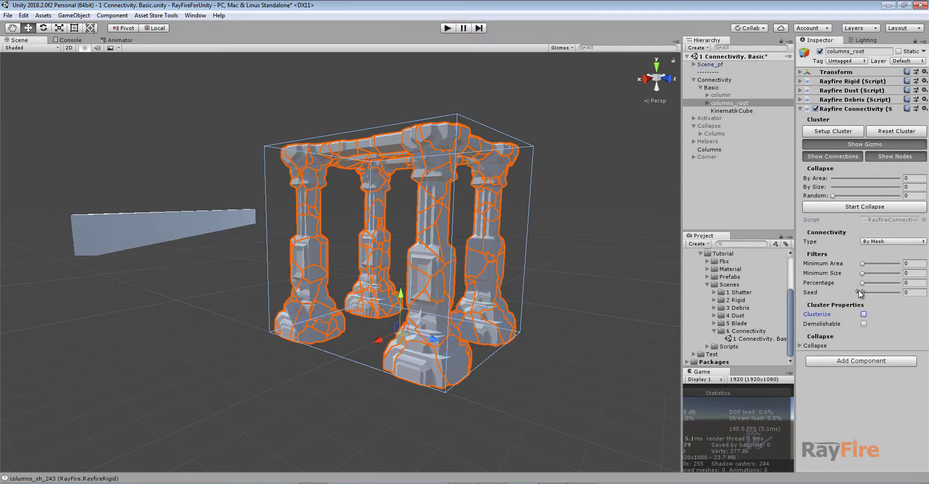
left_click(447, 29)
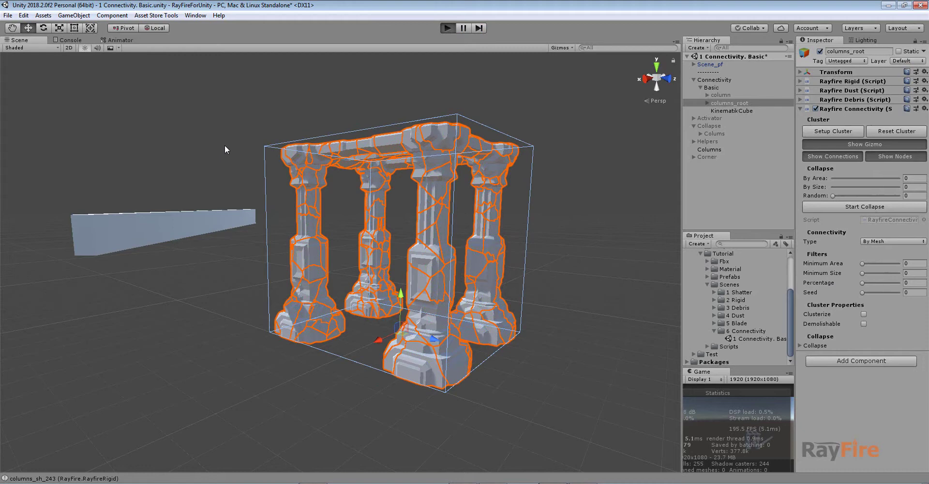
Step: Select KinematikCube and push it through the column closest to it to break the structure while the simulation runs
left_click(216, 226)
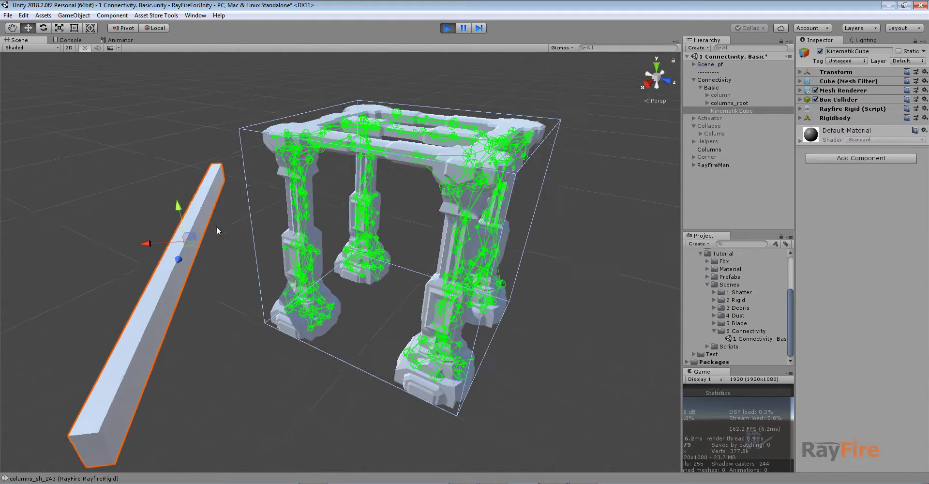
left_click_drag(214, 239, 239, 236)
scroll(257, 219, "up", 10)
middle_click_drag(259, 217, 271, 221)
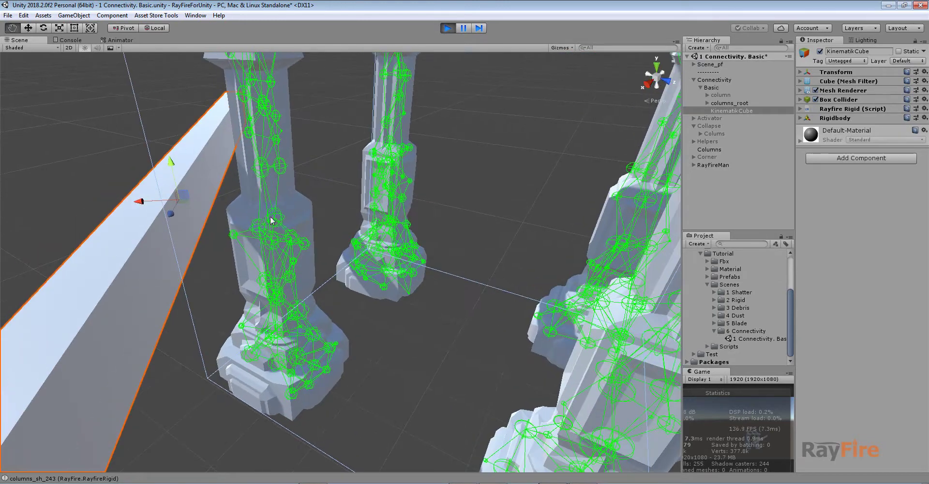
mouse_move(186, 194)
left_mouse_down()
mouse_move(202, 219)
mouse_move(253, 229)
mouse_move(116, 220)
left_mouse_up()
scroll(350, 226, "down", 4)
scroll(345, 226, "down", 4)
middle_click_drag(332, 225, 310, 220)
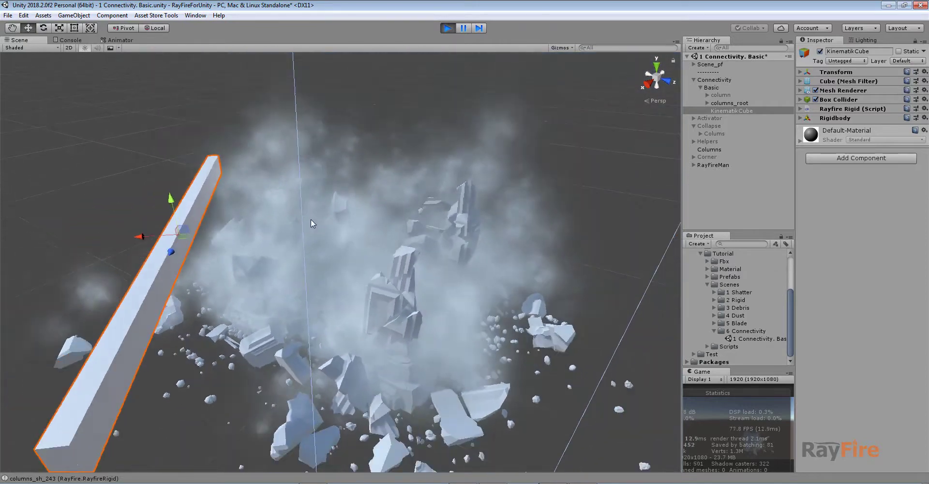
Step: Examine how the column fragments fall and settle, and stop the simulation
scroll(314, 232, "up", 2)
left_click_drag(241, 353, 250, 299, "alt")
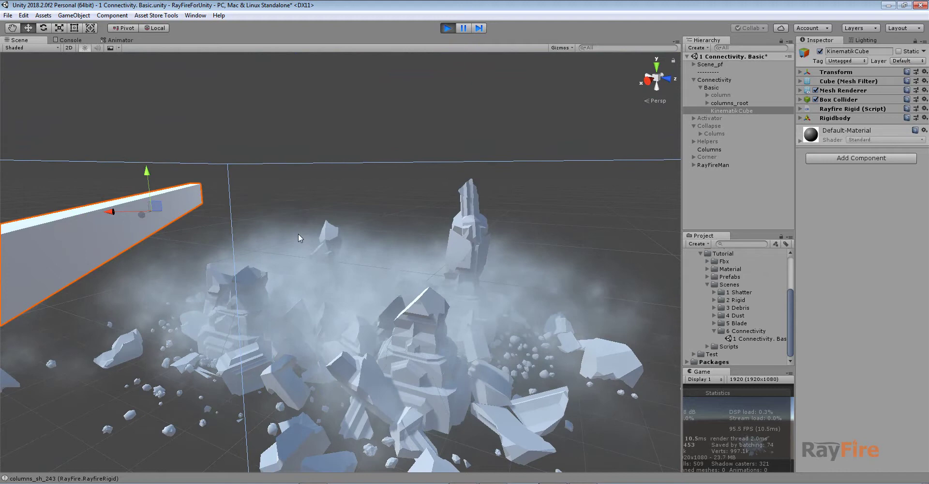
scroll(302, 233, "down", 5)
middle_click_drag(310, 231, 291, 231)
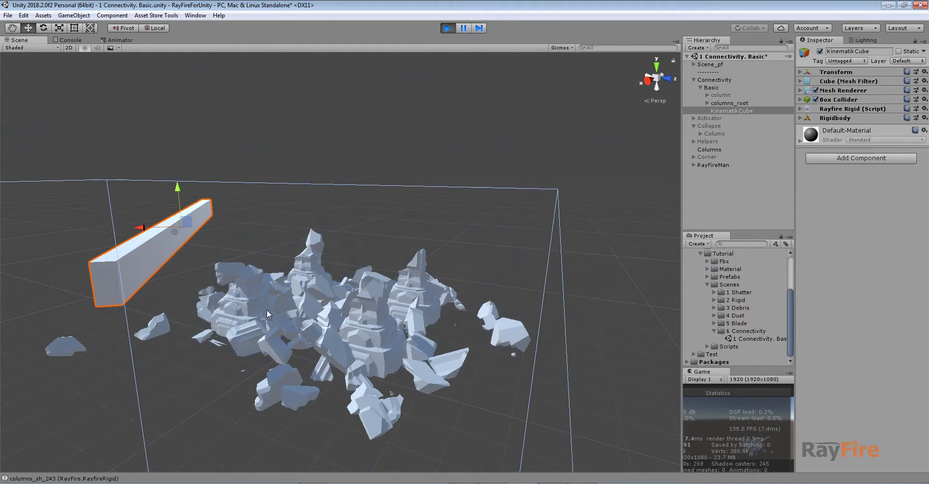
left_click(447, 28)
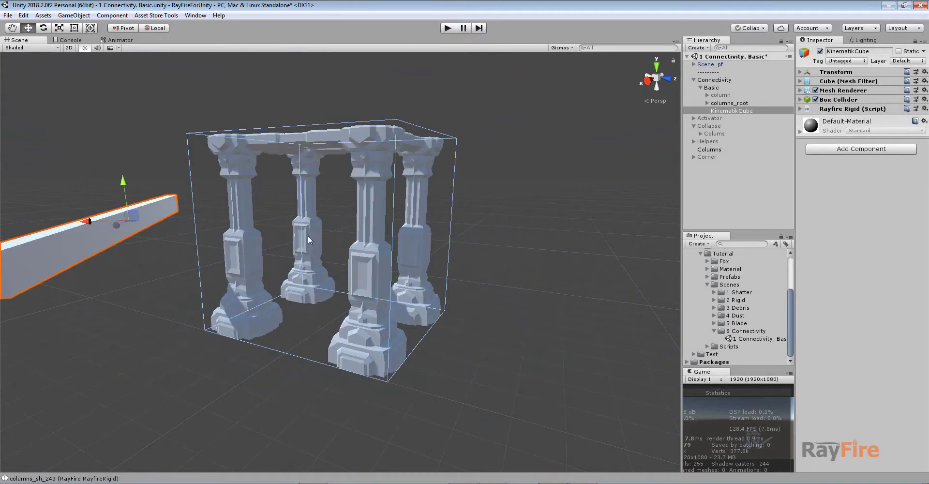
Step: Reselect columns_root and review the Unyielding option among its Rayfire Rigid activation settings, as well as the column bases
left_click(243, 196)
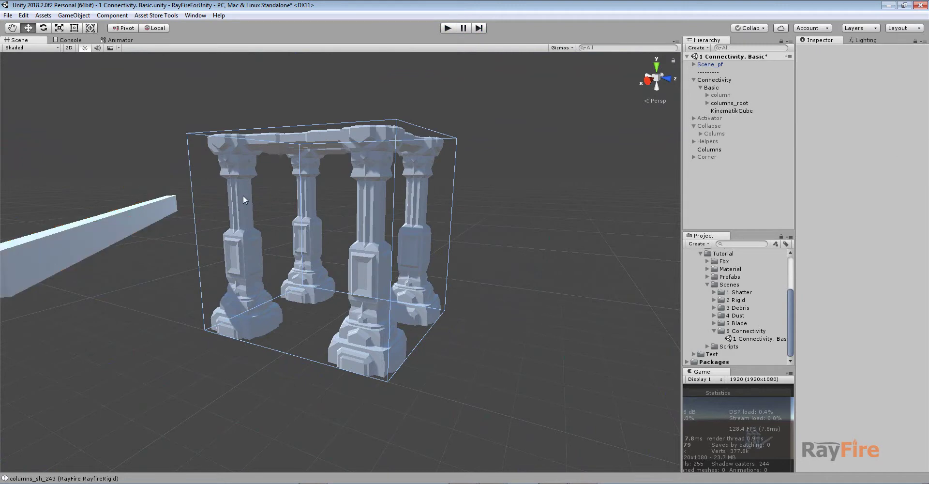
left_click(227, 317)
left_click(492, 183)
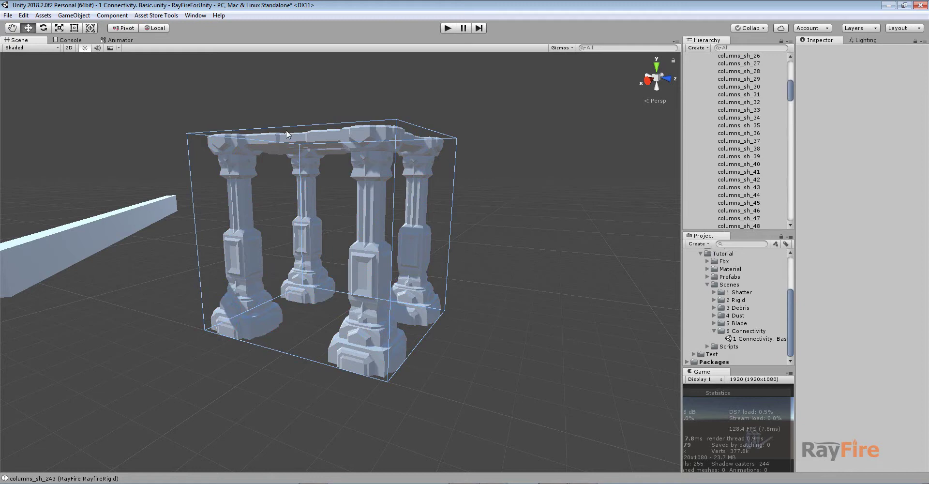
left_click(293, 127)
scroll(764, 123, "up", 3)
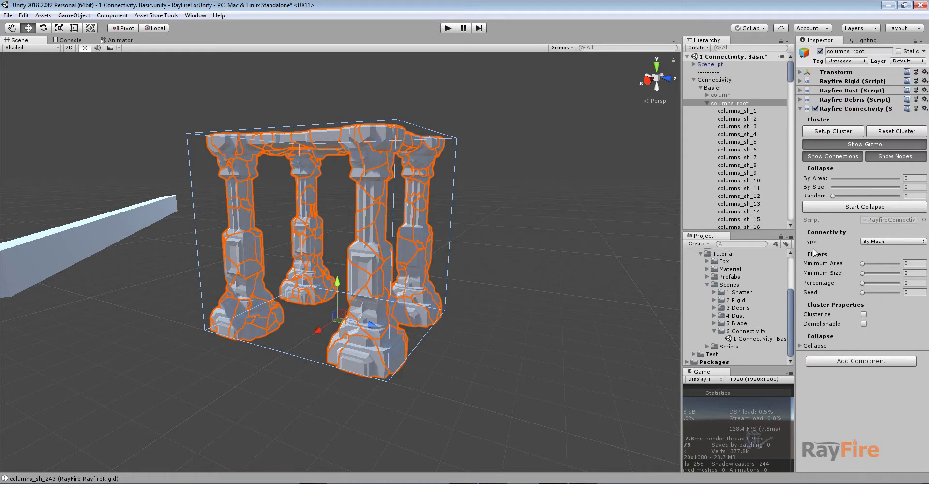
left_click(842, 83)
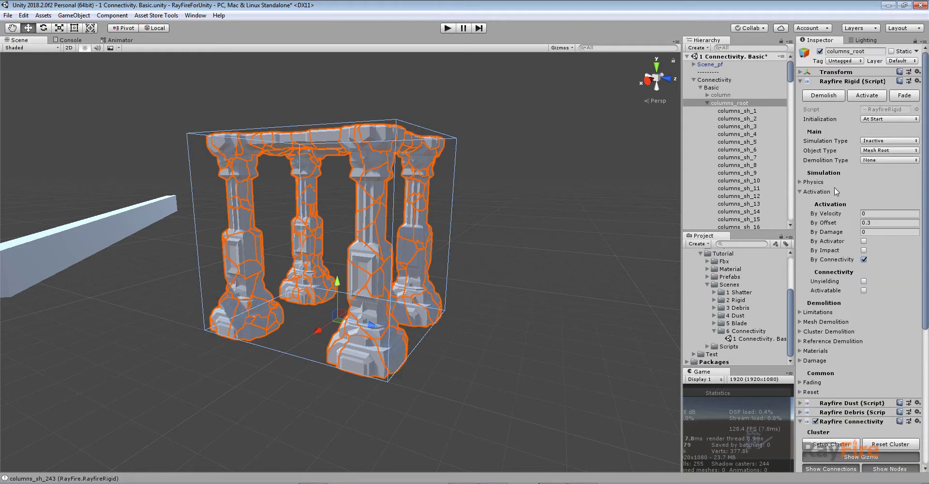
left_click(864, 281)
middle_click_drag(256, 253, 246, 194)
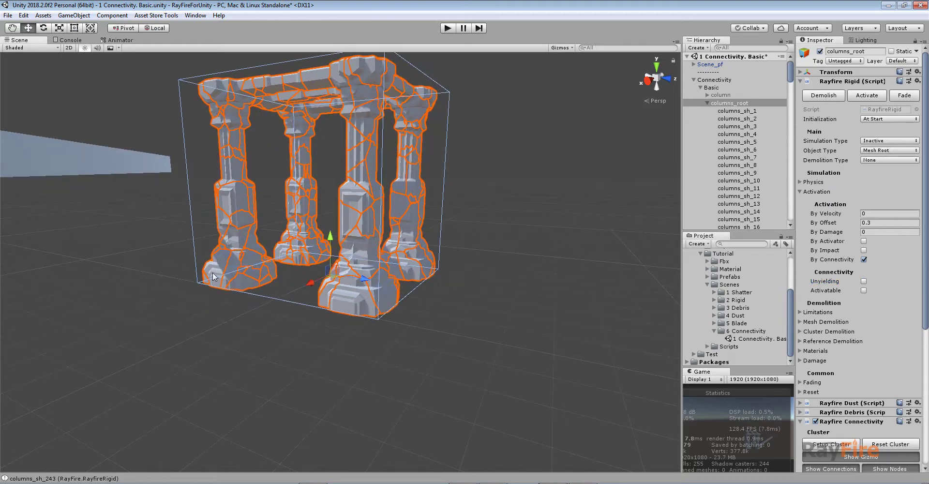
left_click_drag(215, 300, 212, 282, "alt")
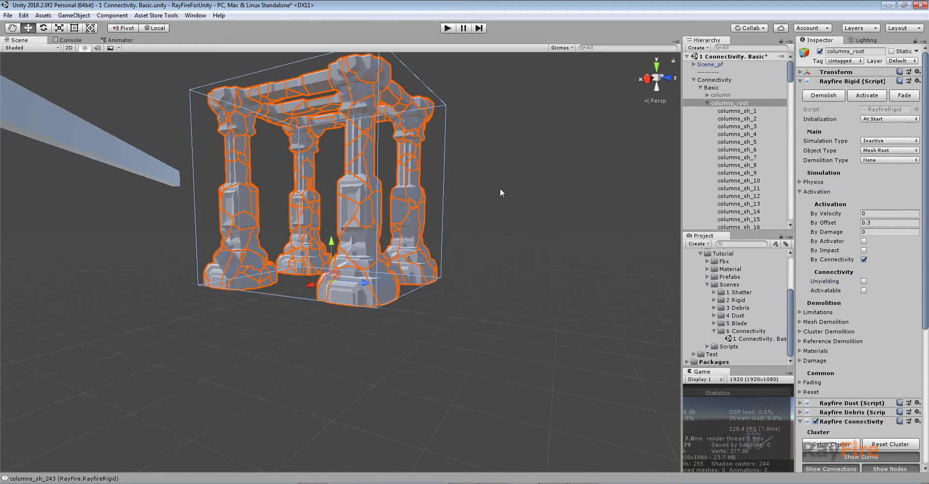
Step: Collapse the Rayfire Rigid and Rayfire Connectivity settings of columns_root and add a Rayfire Unyielding component
left_click(801, 80)
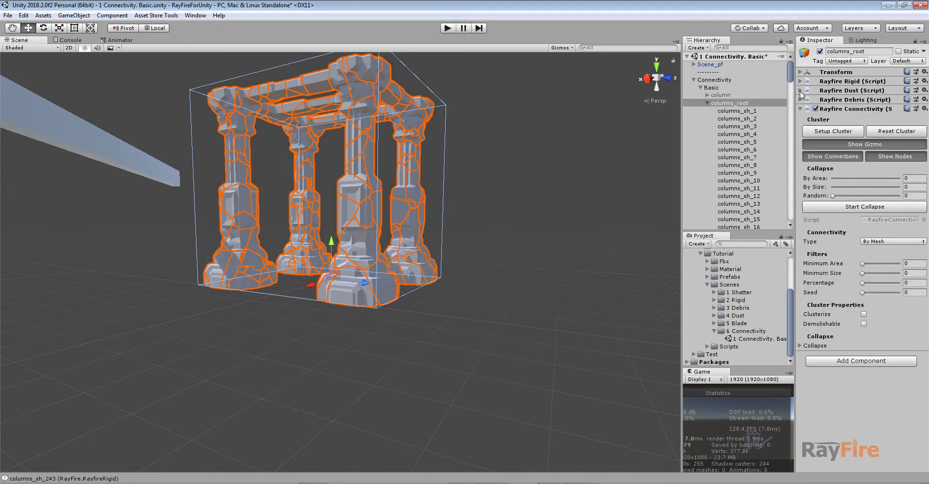
left_click(801, 109)
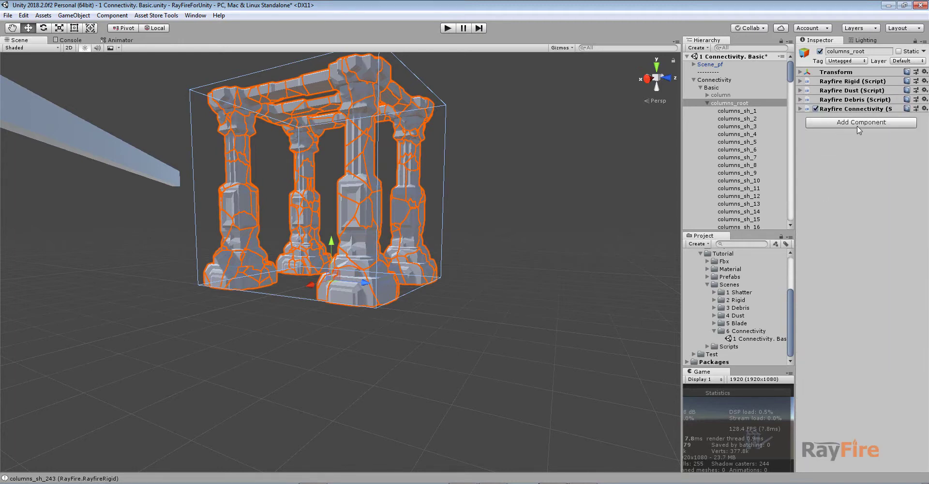
left_click(857, 123)
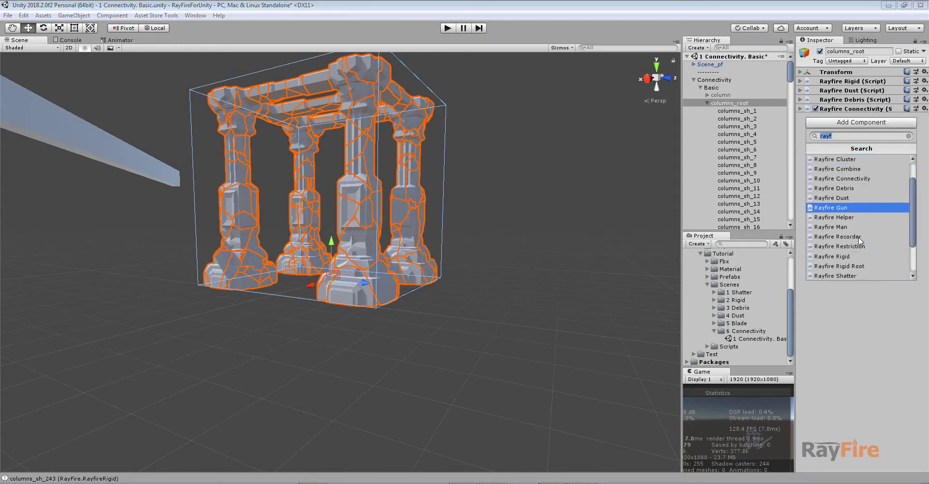
scroll(859, 242, "down", 1)
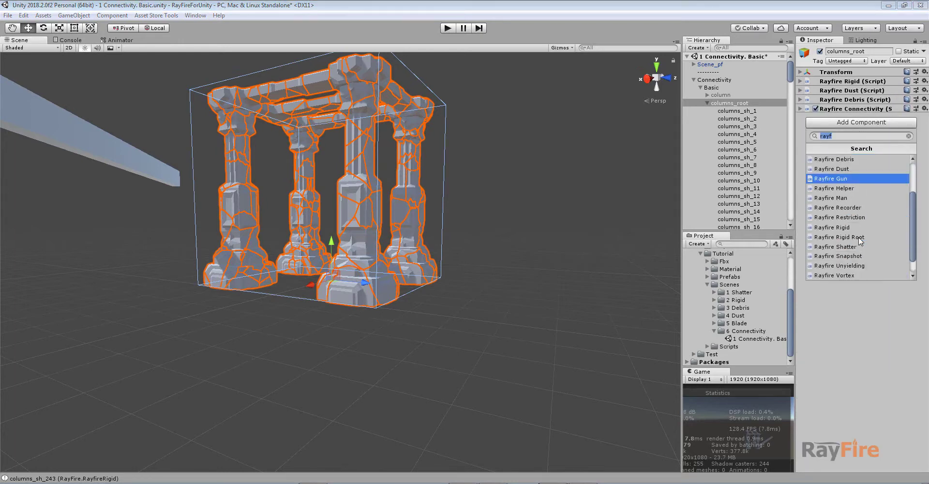
left_click(851, 265)
Step: Resize the Rayfire Unyielding gizmo into a wide, flat box that encloses the bases of all four columns
left_click_drag(383, 206, 435, 271, "alt")
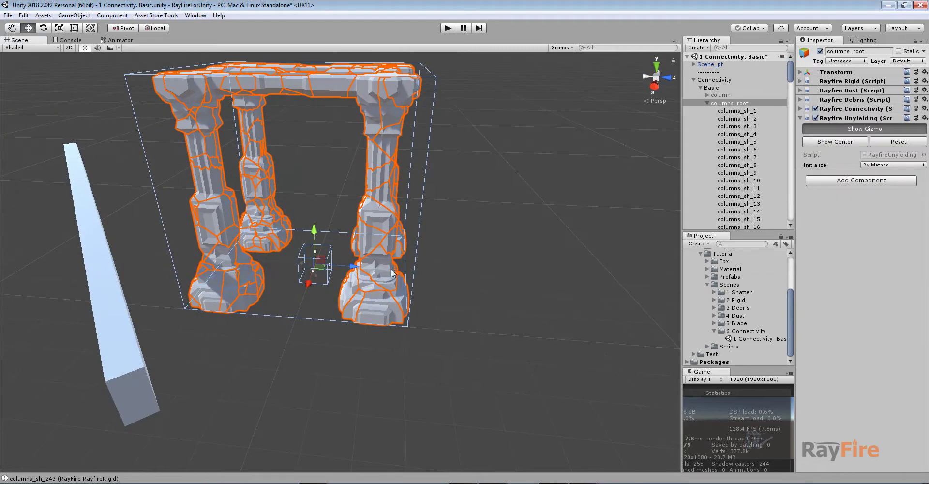
scroll(391, 269, "up", 3)
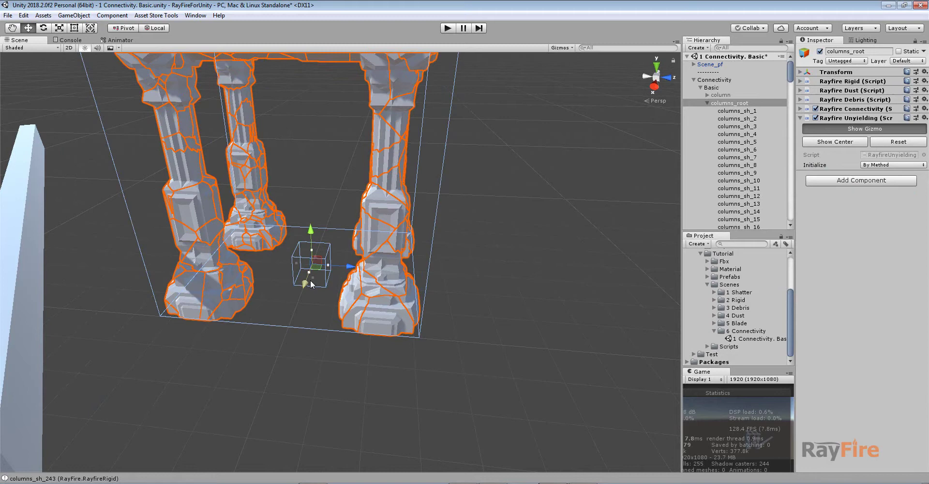
left_click_drag(298, 264, 270, 278)
left_click_drag(335, 268, 135, 271)
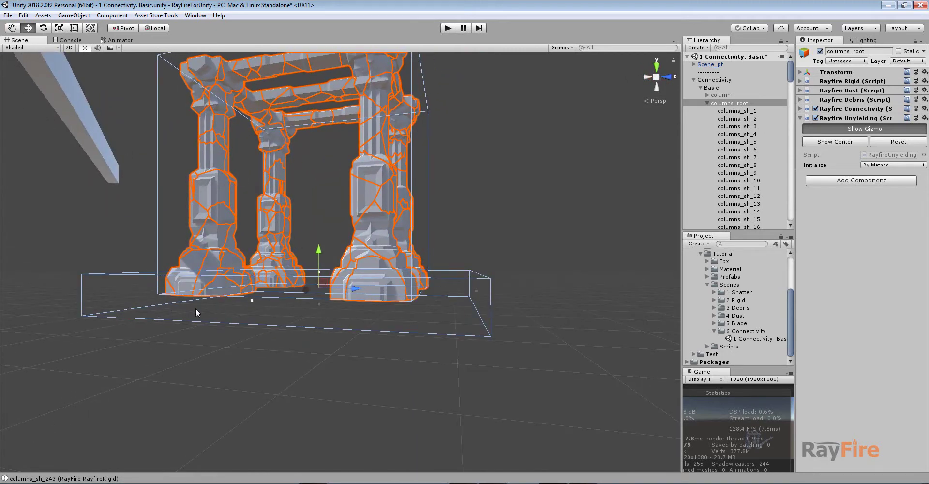
scroll(228, 306, "up", 3)
left_click_drag(228, 307, 379, 278, "alt")
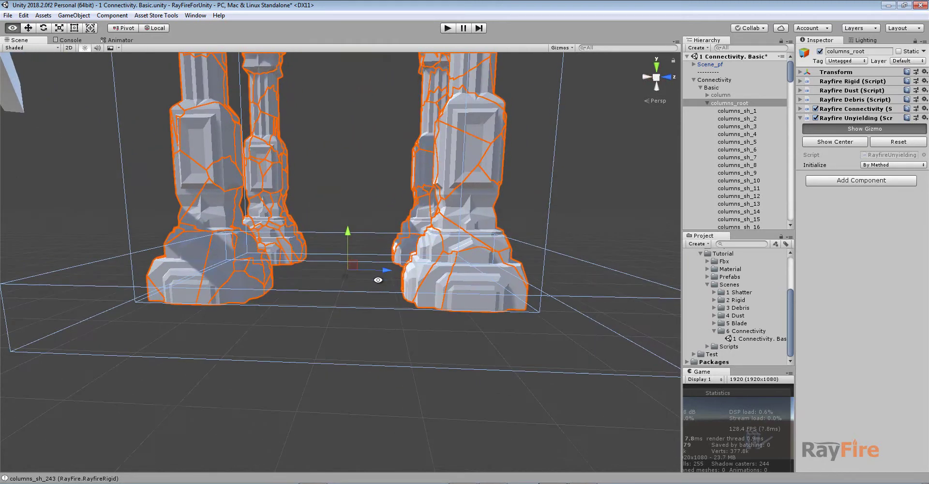
middle_click_drag(273, 231, 265, 296)
left_click_drag(266, 296, 255, 336, "alt")
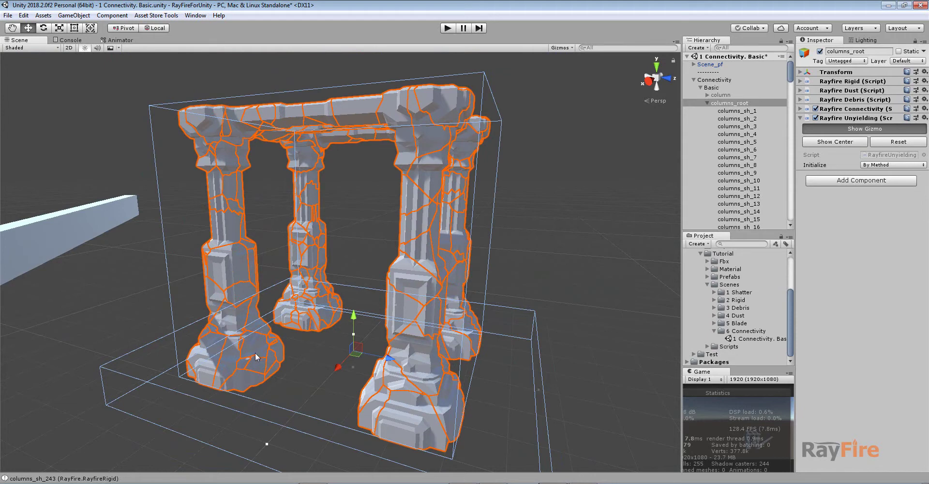
Step: Run the scene and examine the connectivity nodes at the column bases inside the unyielding box
scroll(265, 234, "down", 2)
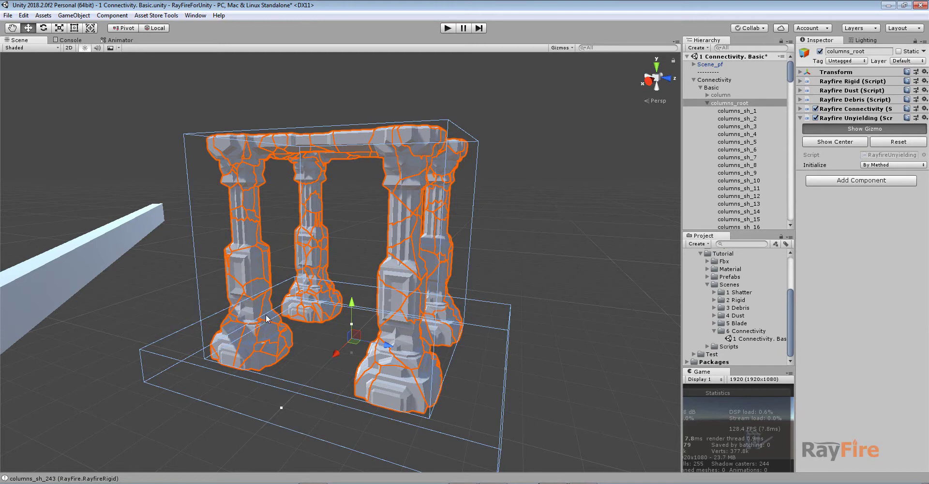
scroll(332, 291, "down", 4)
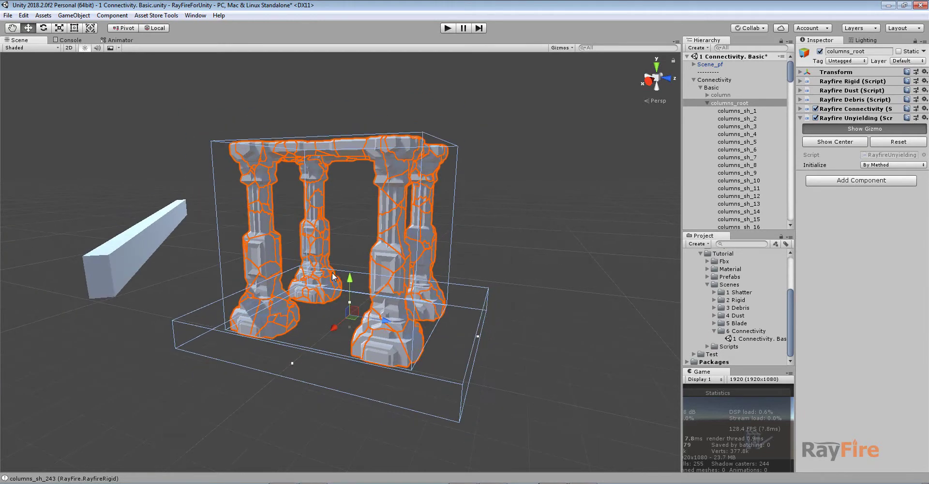
left_click_drag(533, 248, 511, 250, "alt")
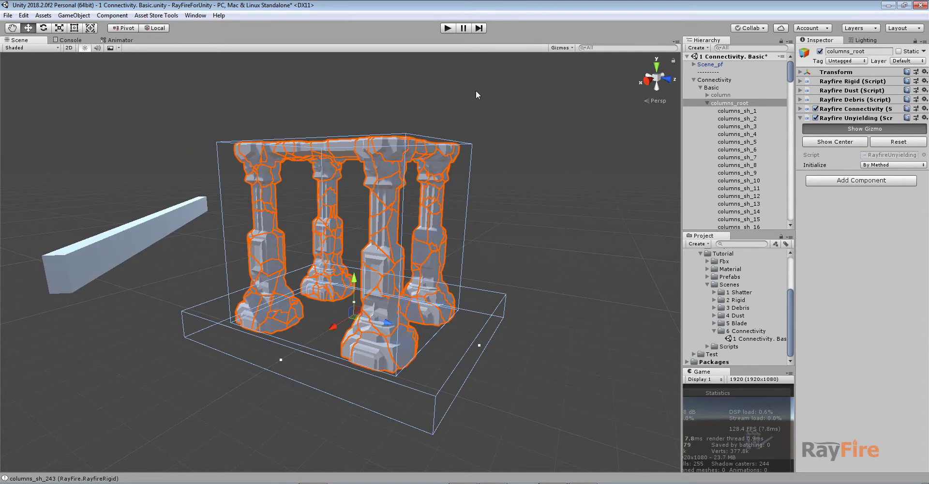
left_click(447, 28)
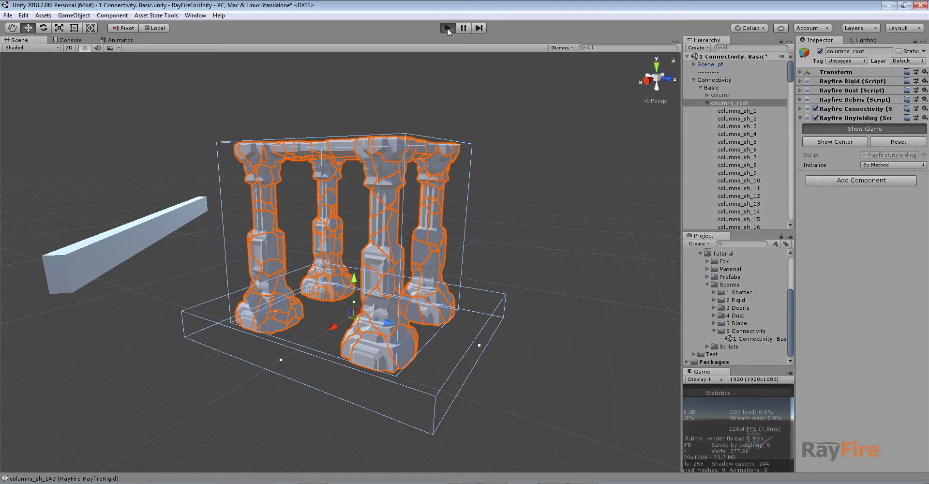
left_click_drag(429, 103, 408, 89, "alt")
scroll(263, 309, "up", 3)
left_click_drag(263, 310, 241, 306, "alt")
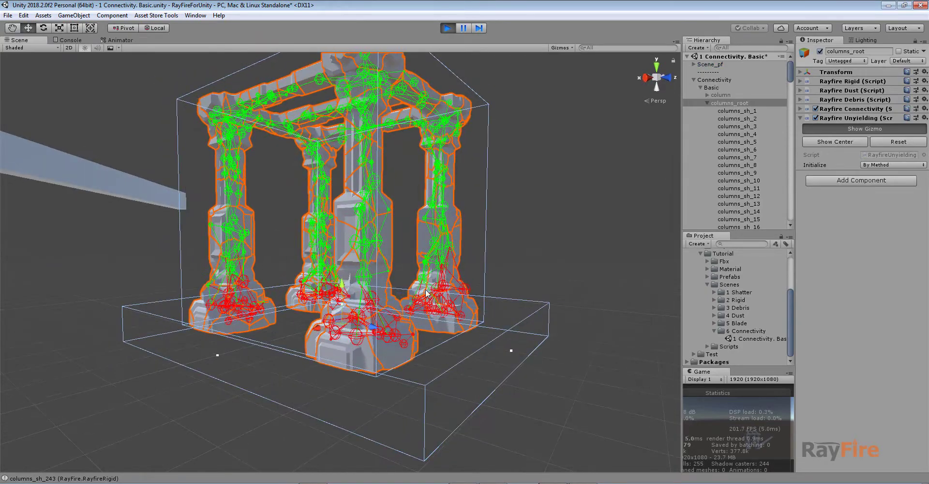
left_click_drag(364, 322, 351, 343, "alt")
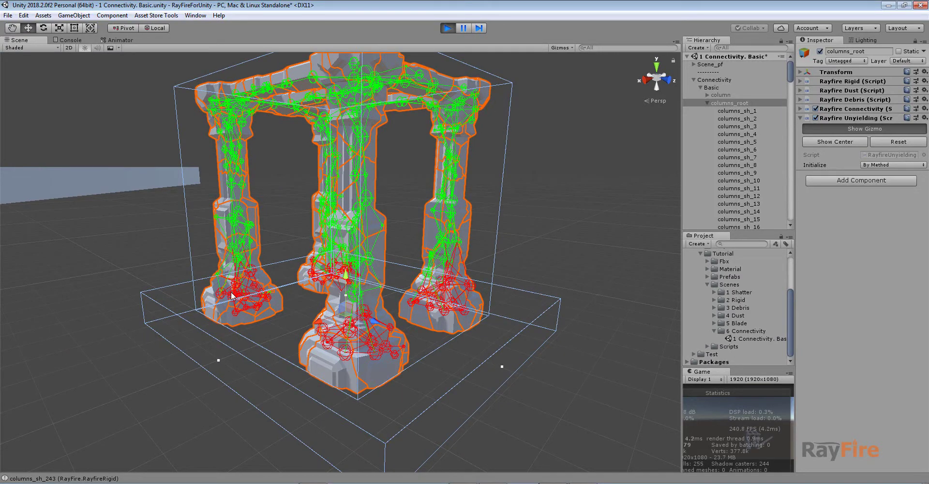
scroll(247, 273, "down", 5)
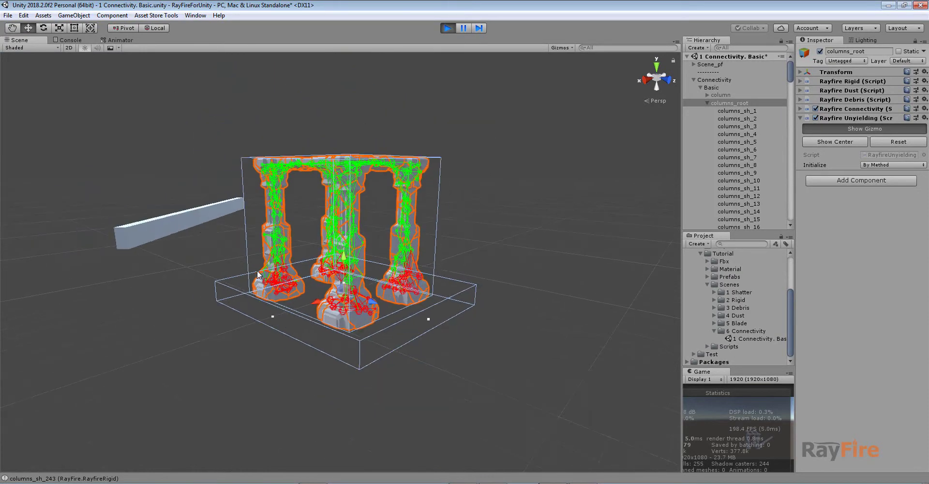
Step: Select KinematikCube and knock out the middle of the nearest column with it
left_click(200, 224)
scroll(205, 191, "up", 5)
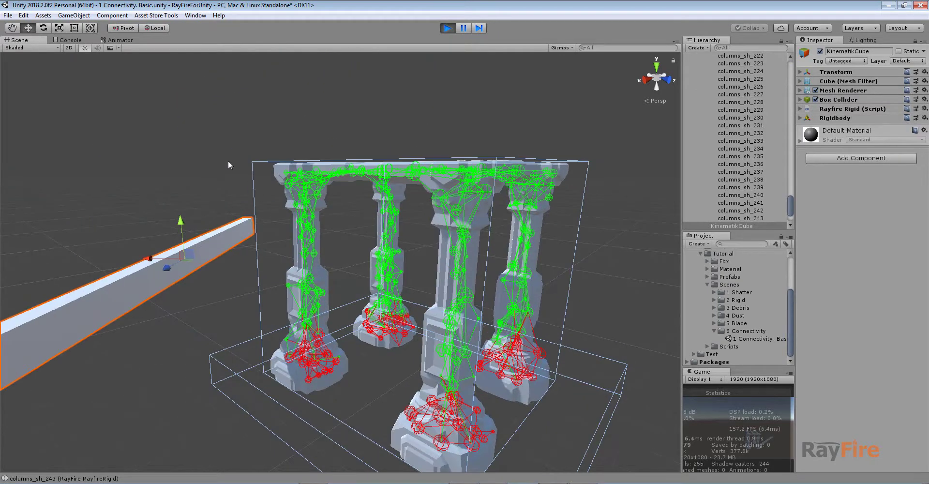
mouse_move(193, 261)
left_mouse_down("alt")
mouse_move(255, 294)
mouse_move(197, 265)
mouse_move(325, 260)
mouse_move(249, 258)
left_mouse_up("alt")
scroll(332, 261, "up", 3)
left_click_drag(332, 261, 287, 213, "alt")
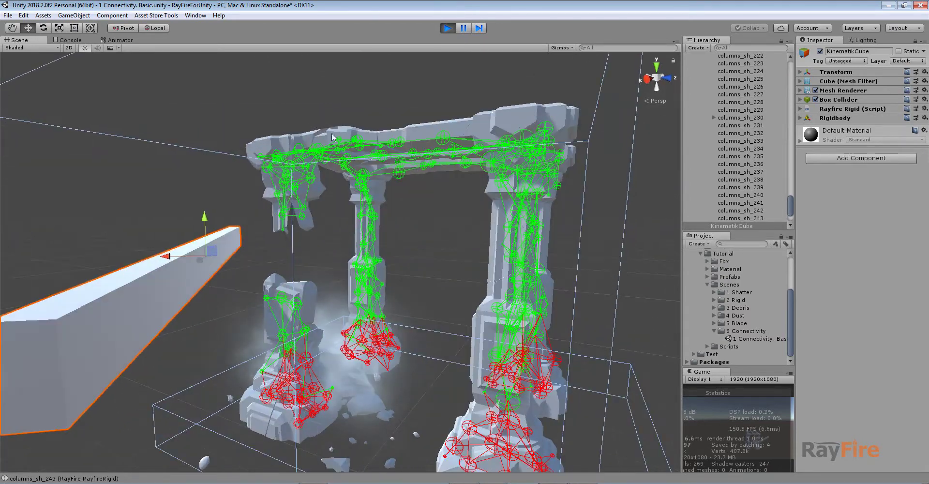
Step: Examine the remaining connections in the broken column, the upper beams and the unyielding bases
middle_click_drag(301, 245, 286, 231)
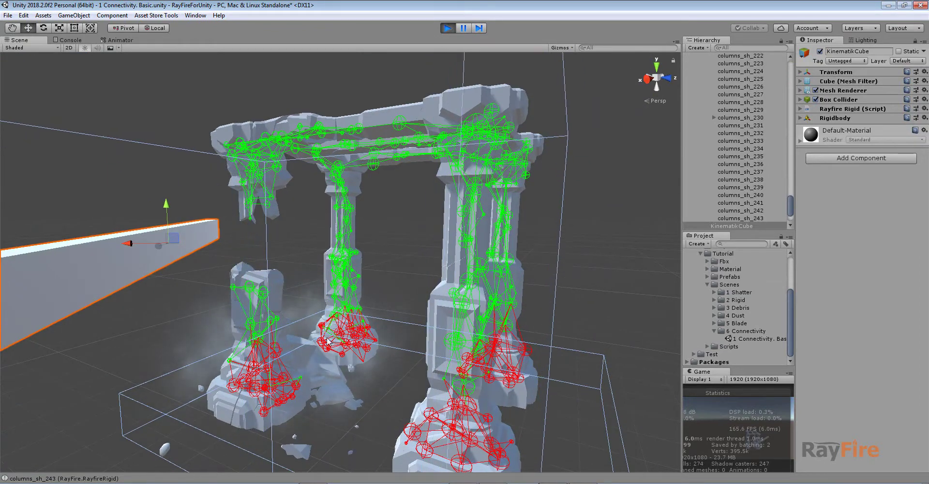
middle_click_drag(365, 327, 323, 287)
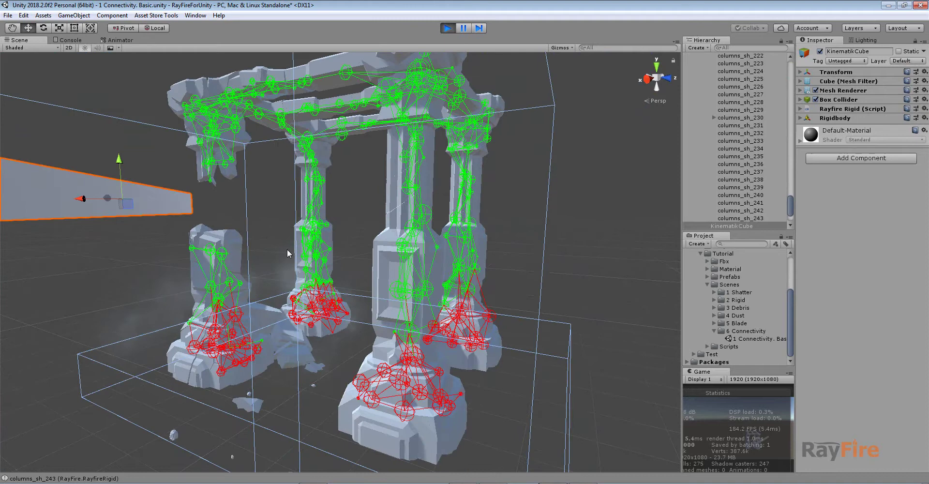
left_click_drag(139, 219, 145, 242, "alt")
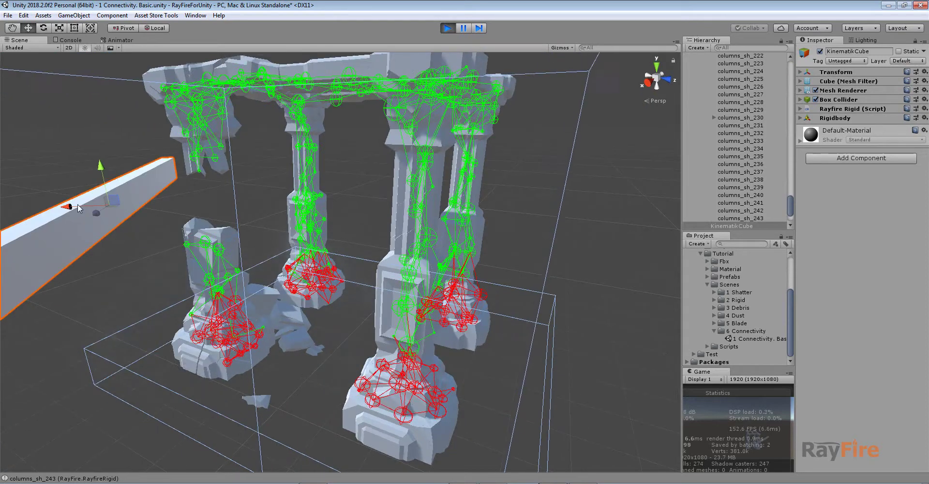
Step: Push KinematikCube further through the structure to break more columns behind the first broken one
mouse_move(80, 204)
left_mouse_down()
mouse_move(247, 213)
mouse_move(352, 204)
left_mouse_up()
middle_click_drag(333, 197, 269, 180)
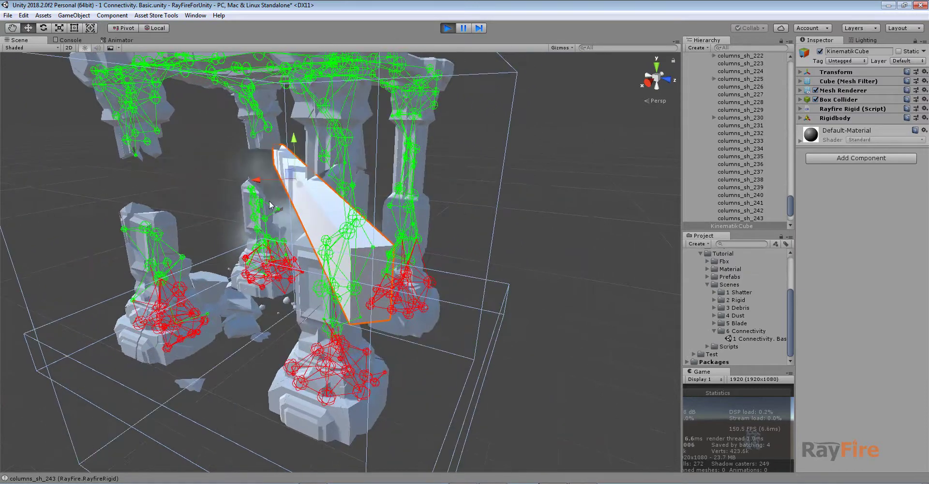
left_click_drag(266, 179, 358, 182)
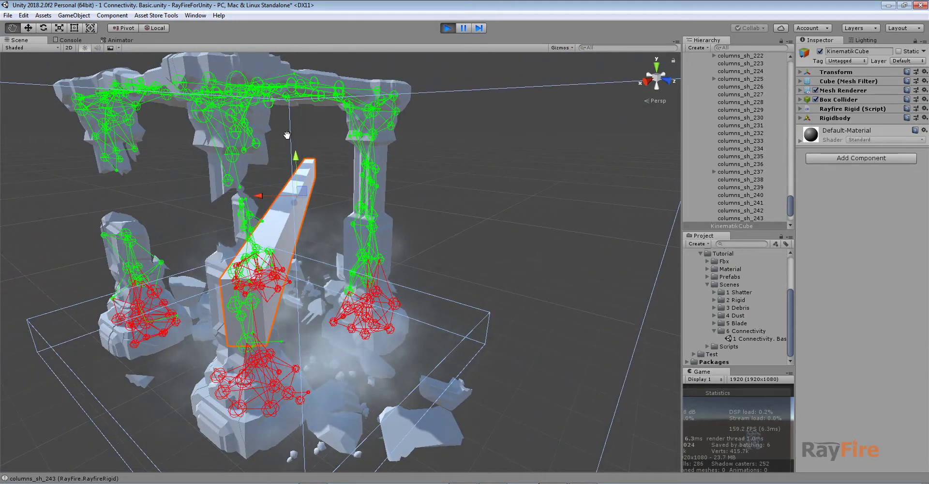
Step: Examine from several angles how the upper beams stay connected to the unyielding bases through the remaining standing column
middle_click_drag(365, 168, 368, 185)
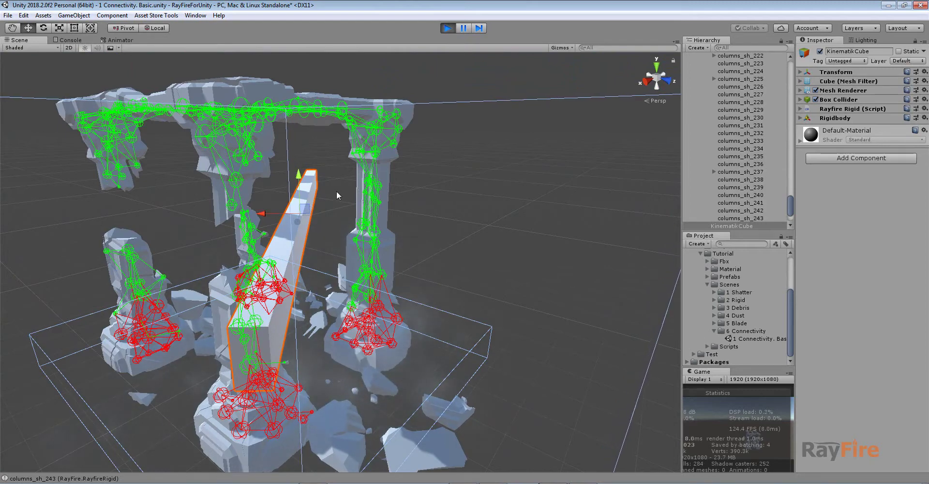
middle_click_drag(339, 202, 324, 196)
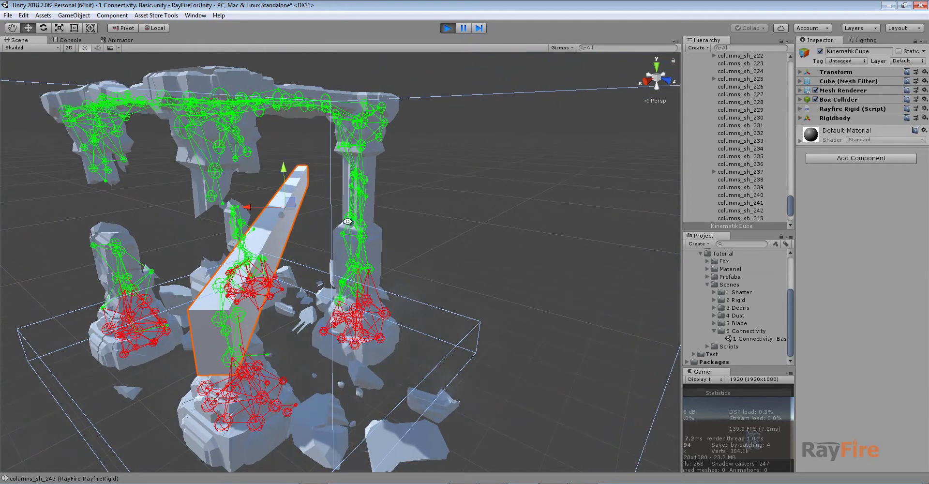
left_click_drag(367, 196, 367, 191, "alt")
middle_click_drag(367, 206, 358, 232)
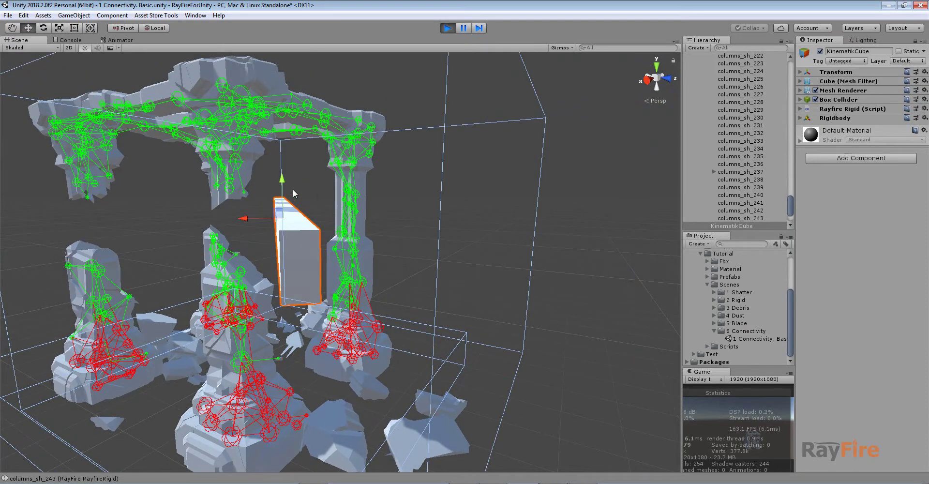
left_click_drag(294, 193, 286, 222, "alt")
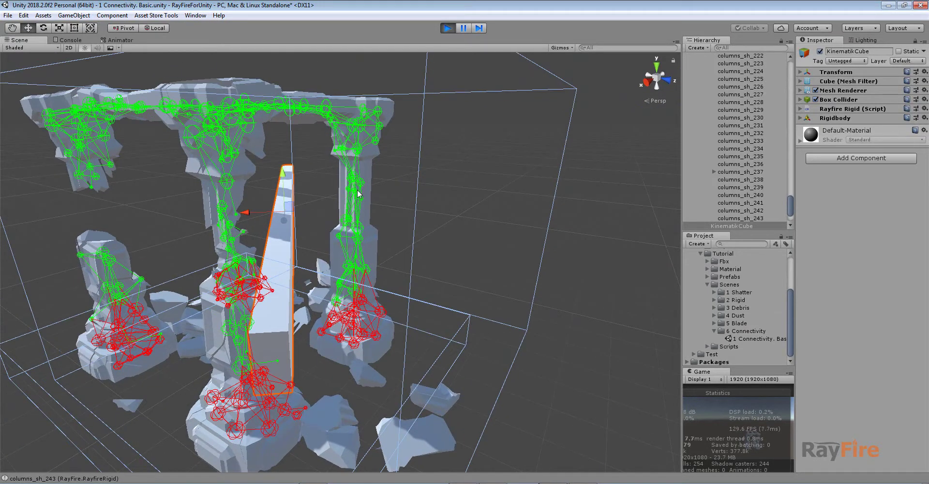
middle_click_drag(419, 220, 400, 236)
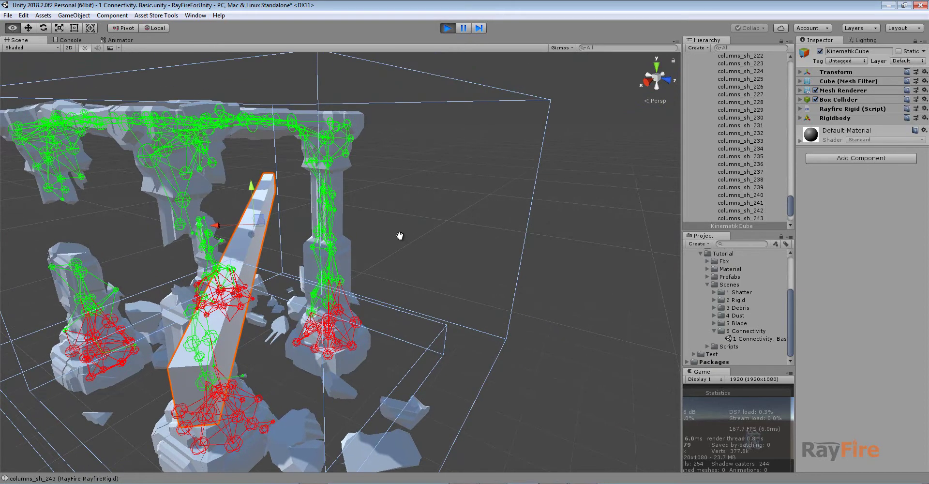
left_click_drag(315, 265, 329, 226, "alt")
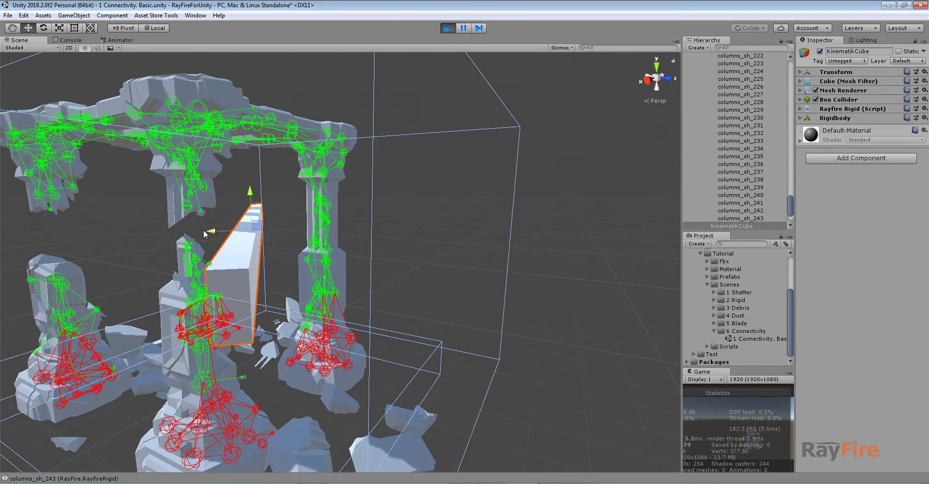
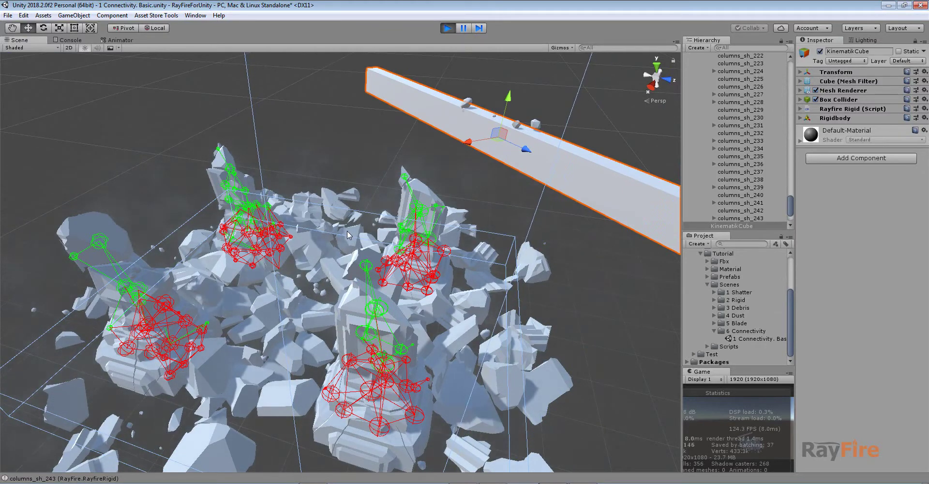
Step: Stop the simulation and enable Clusterize in the Rayfire Connectivity component of columns_root
left_click(447, 28)
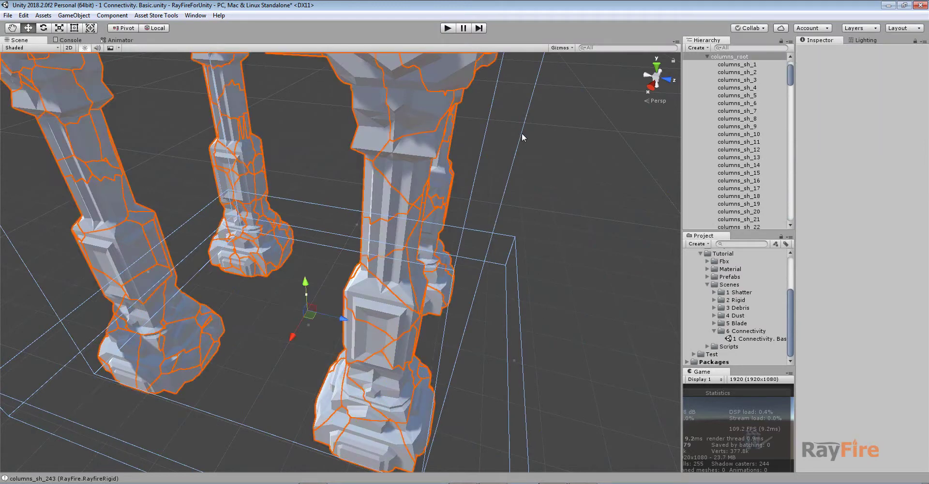
left_click(708, 57)
left_click(850, 110)
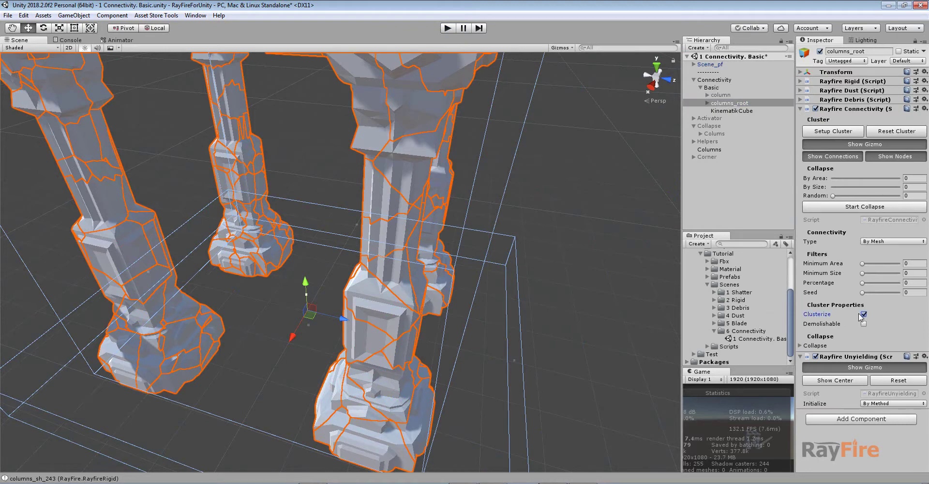
Step: Run the scene, sweep KinematikCube through the columns and inspect the cluster connections in the fallen beams
scroll(394, 264, "down", 4)
middle_click_drag(394, 264, 391, 283)
left_click_drag(391, 283, 305, 314, "alt")
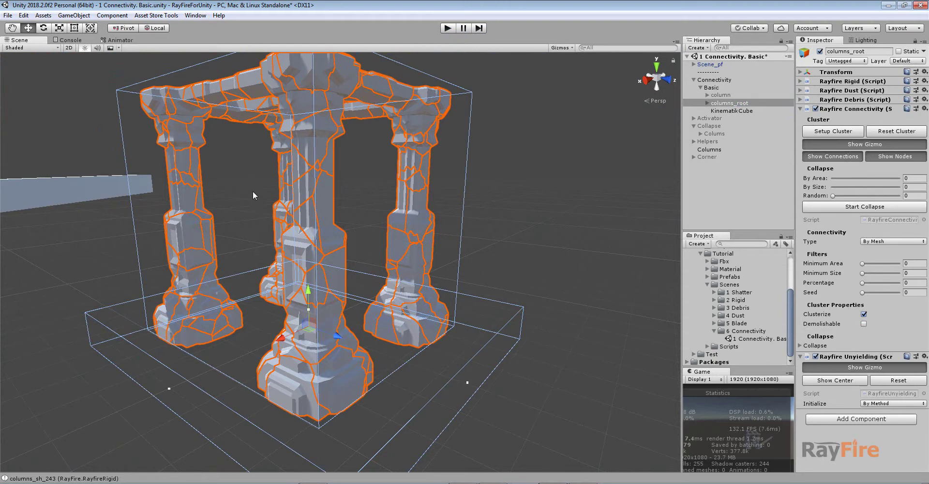
middle_click_drag(253, 192, 289, 215)
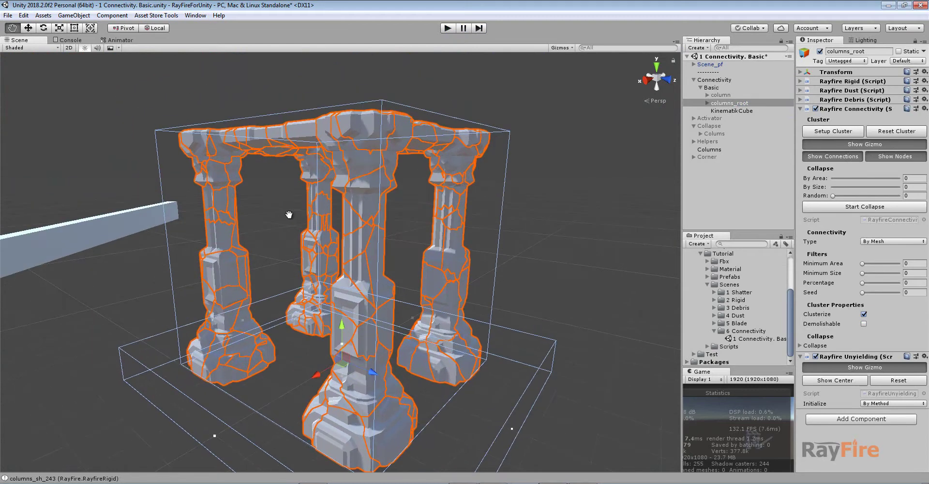
left_click(117, 228)
left_click(451, 30)
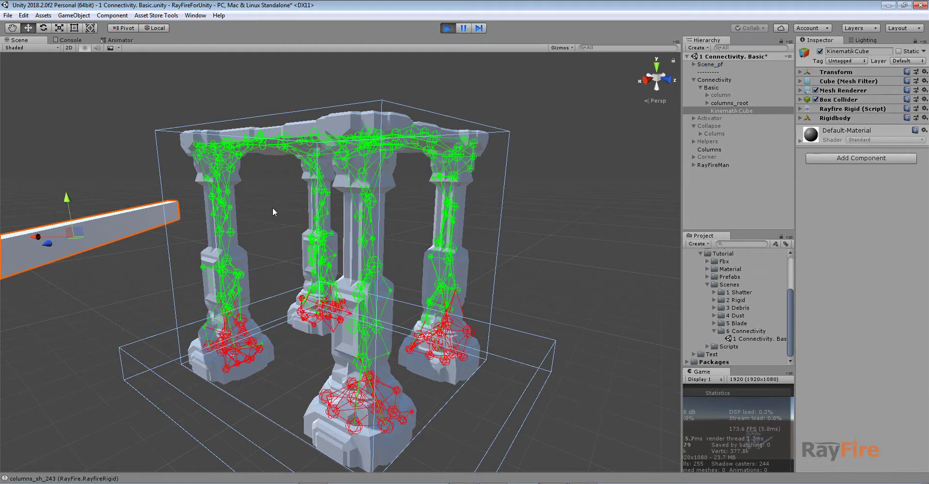
mouse_move(272, 211)
left_mouse_down("alt")
mouse_move(73, 253)
mouse_move(153, 242)
mouse_move(189, 252)
mouse_move(495, 199)
left_mouse_up("alt")
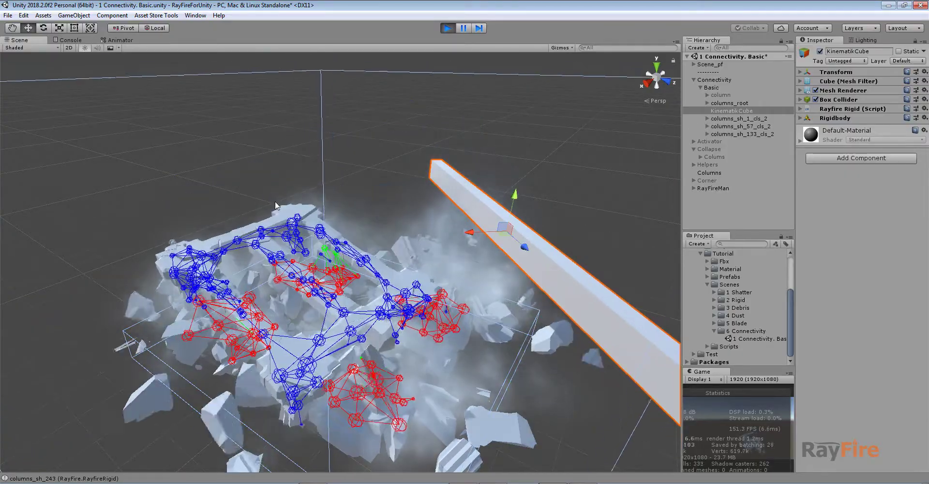
left_click(283, 224)
scroll(334, 281, "up", 4)
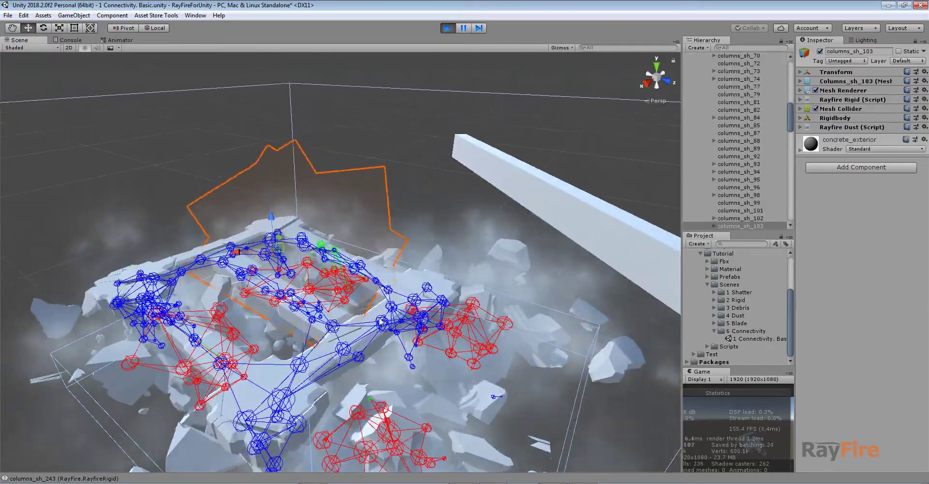
left_click_drag(368, 336, 431, 187, "alt")
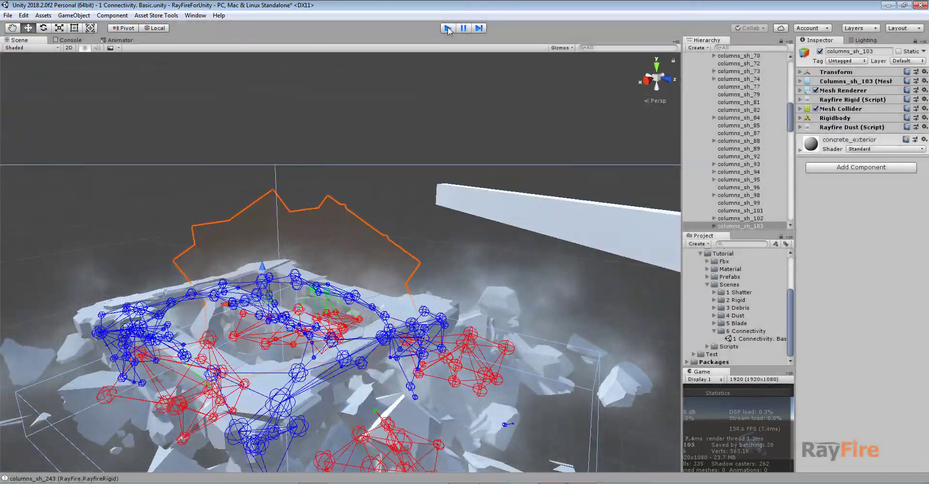
Step: Restart the simulation and move KinematikCube up beside the outer column closest to it
left_click(448, 27)
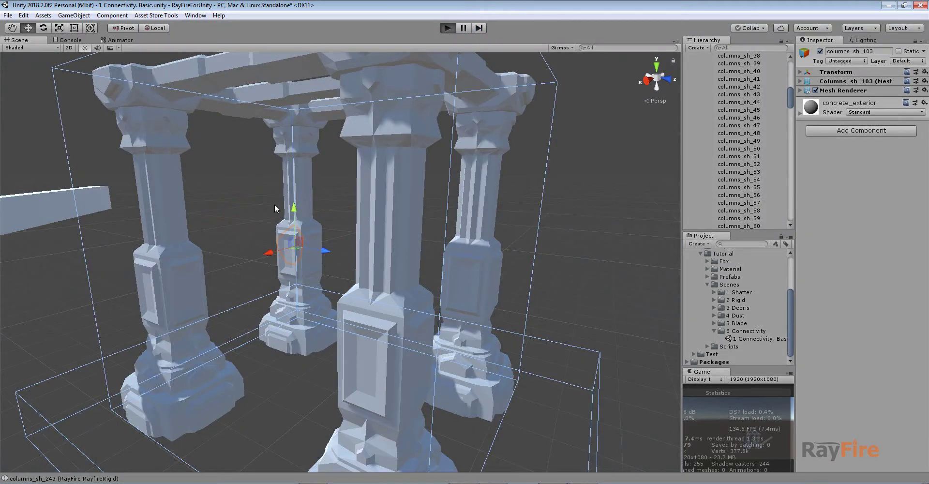
scroll(242, 216, "down", 4)
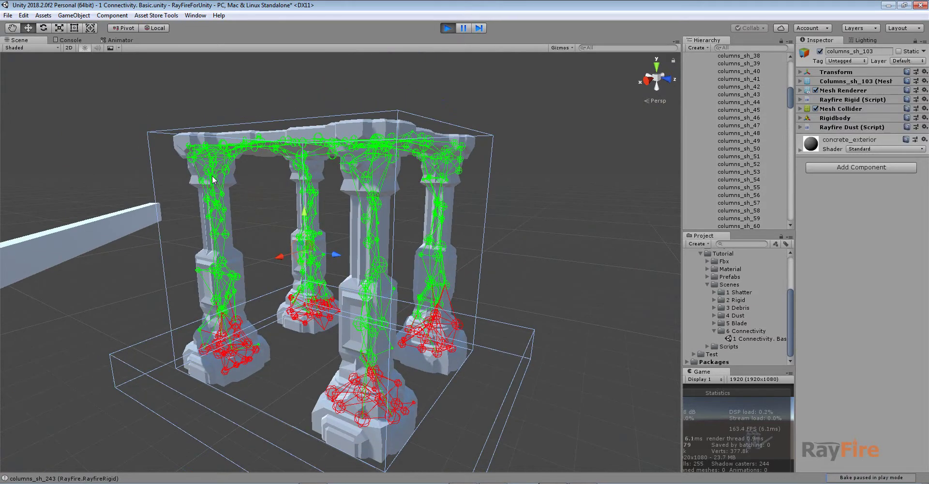
left_click_drag(242, 205, 302, 237, "alt")
middle_click_drag(149, 239, 193, 236)
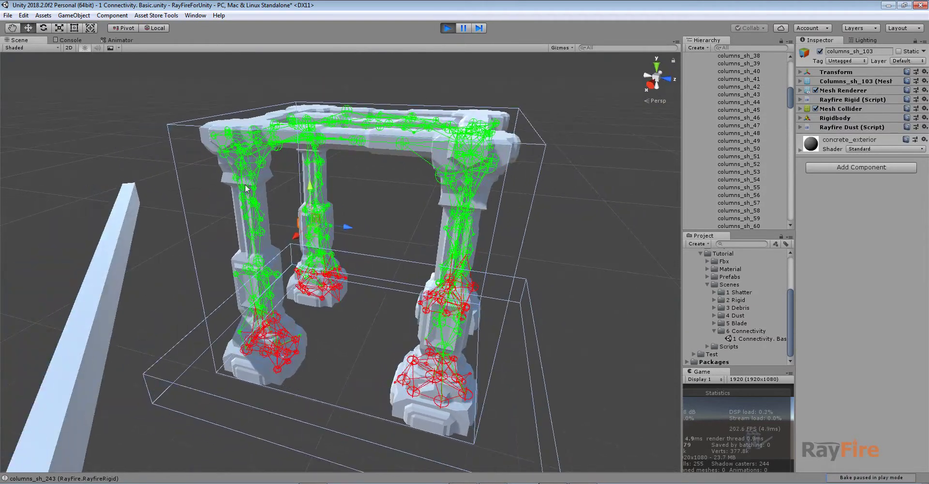
left_click(124, 253)
left_click_drag(121, 271, 202, 244)
left_click(234, 185)
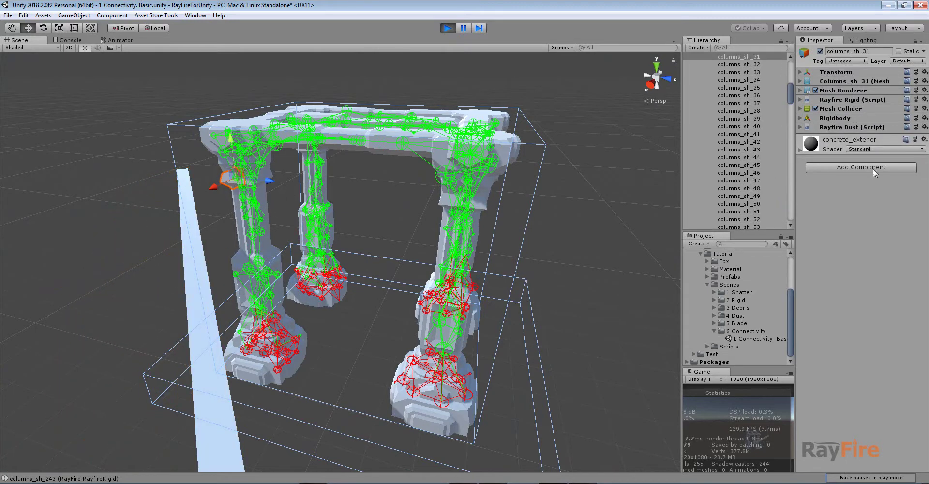
left_click(372, 190)
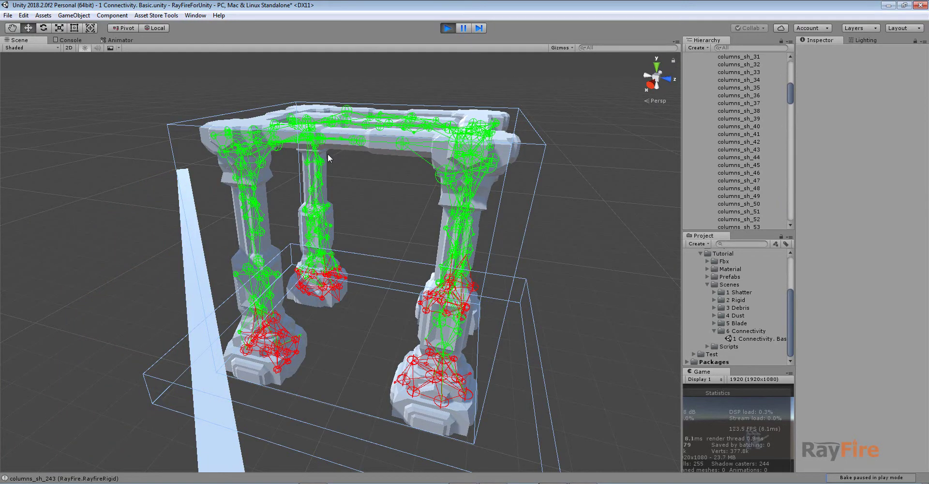
Step: Push KinematikCube through the columns below the beams and inspect the detached pieces and remaining connections
left_click(206, 250)
mouse_move(198, 249)
left_mouse_down()
mouse_move(265, 224)
mouse_move(319, 226)
mouse_move(322, 215)
mouse_move(397, 166)
left_mouse_up()
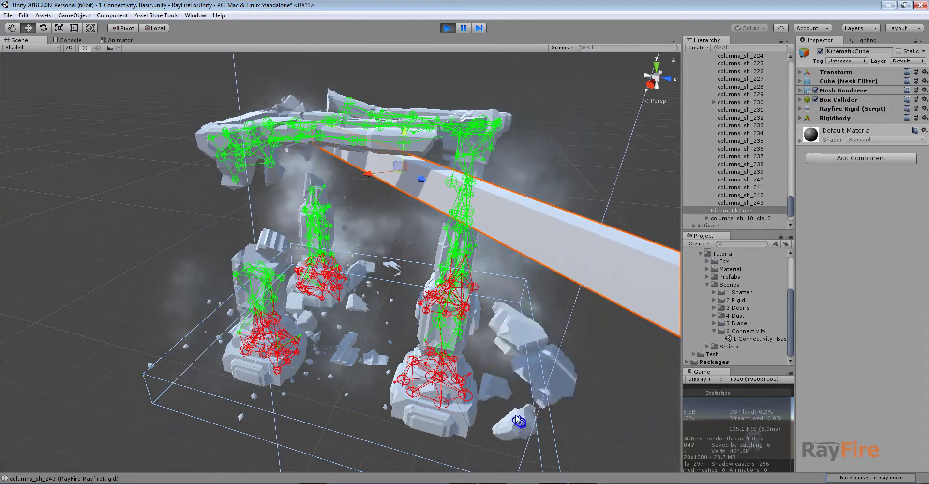
middle_click_drag(557, 431, 543, 386)
left_click_drag(365, 206, 281, 244, "alt")
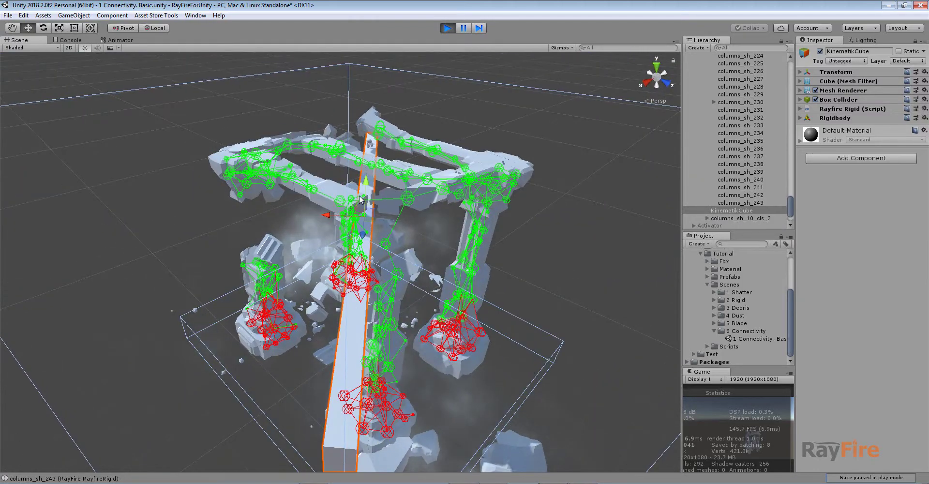
Step: Raise KinematikCube through the upper beams to split them and inspect the section that breaks away as a cluster
left_click_drag(365, 187, 367, 142)
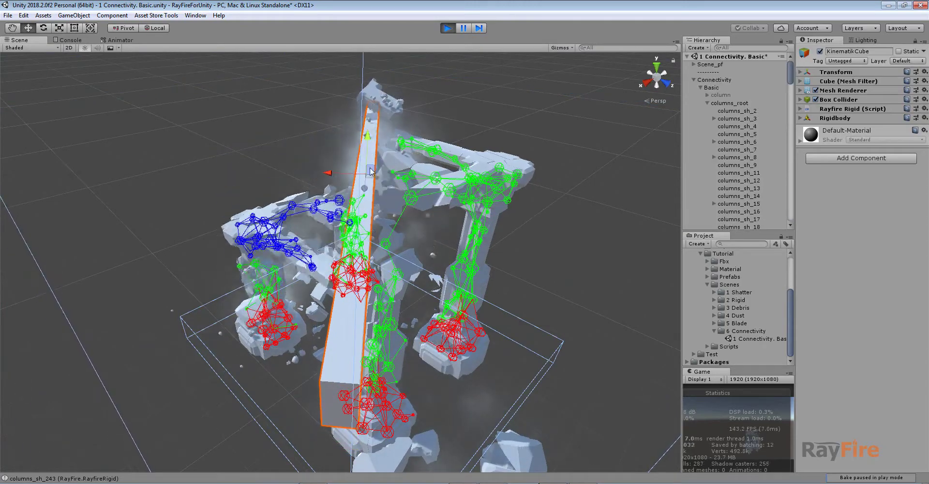
scroll(285, 263, "up", 5)
left_click_drag(285, 264, 195, 203, "alt")
scroll(225, 190, "down", 3)
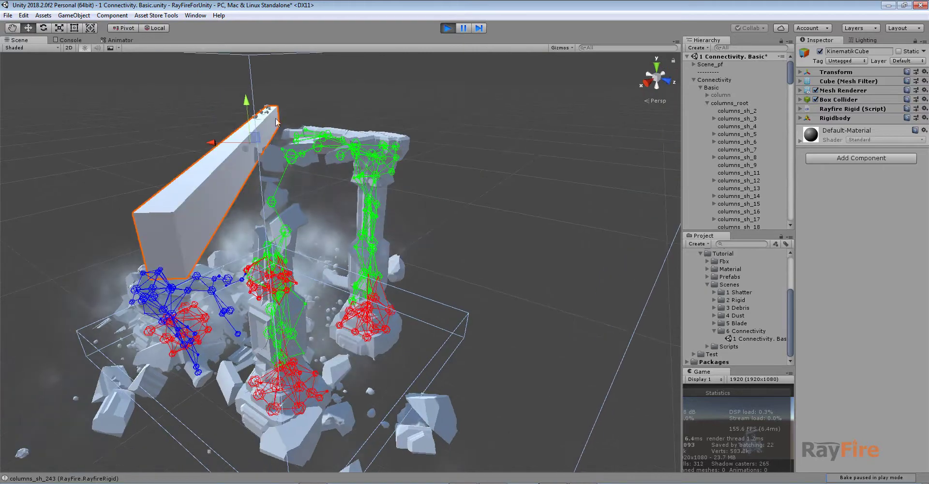
mouse_move(260, 139)
left_mouse_down()
mouse_move(259, 204)
mouse_move(342, 245)
mouse_move(542, 227)
mouse_move(119, 266)
left_mouse_up()
Step: Stop the simulation and review the By Offset activation setting in the Rayfire Rigid component of columns_root
left_click(450, 27)
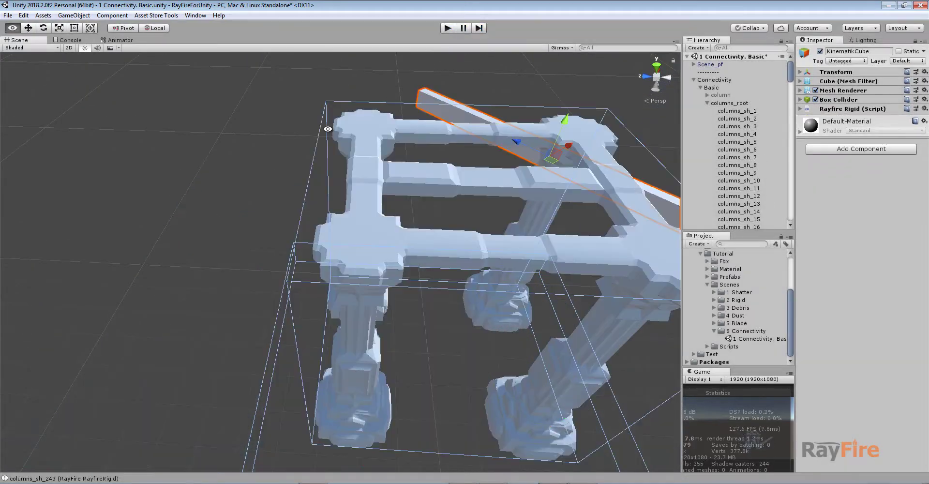
left_click_drag(327, 129, 544, 91, "alt")
left_click(503, 172)
left_click(498, 165)
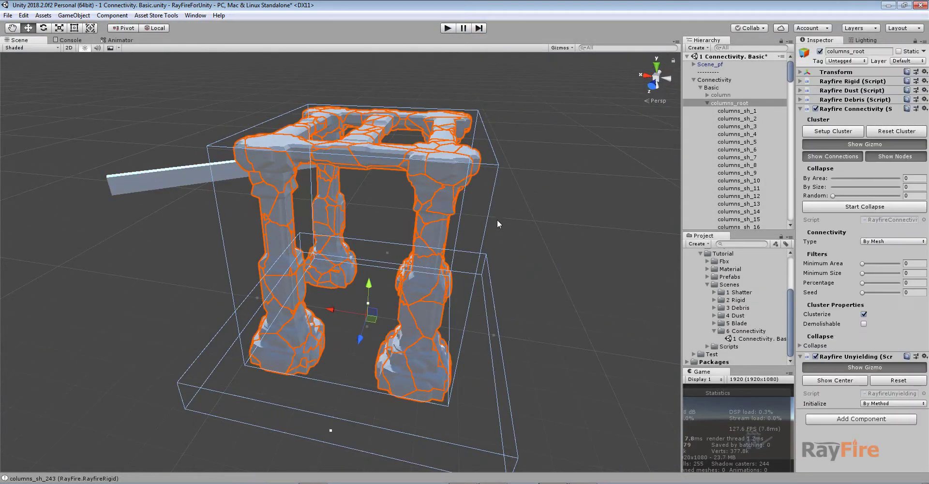
left_click(851, 81)
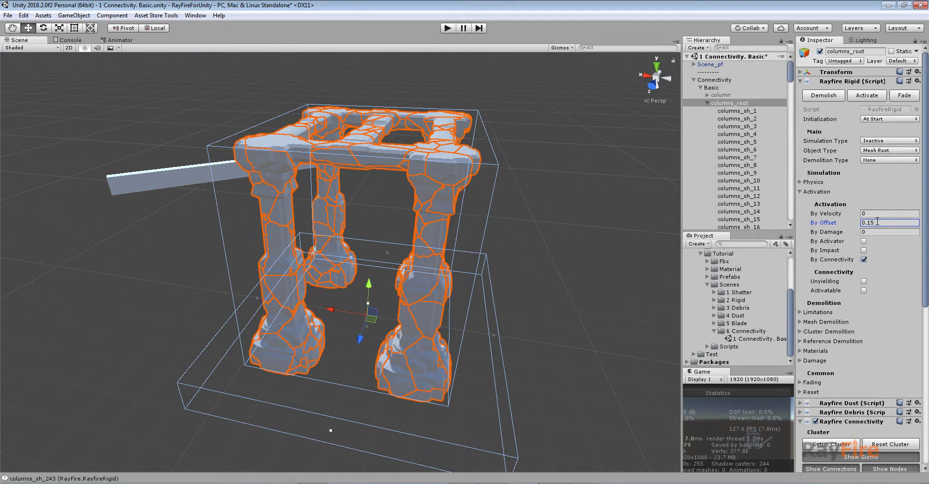
left_click_drag(293, 225, 459, 205, "alt")
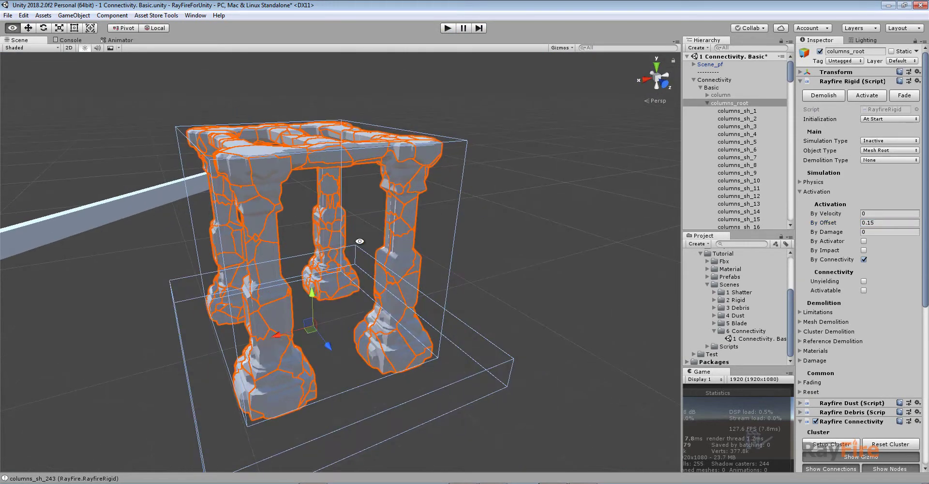
middle_click_drag(295, 223, 371, 207)
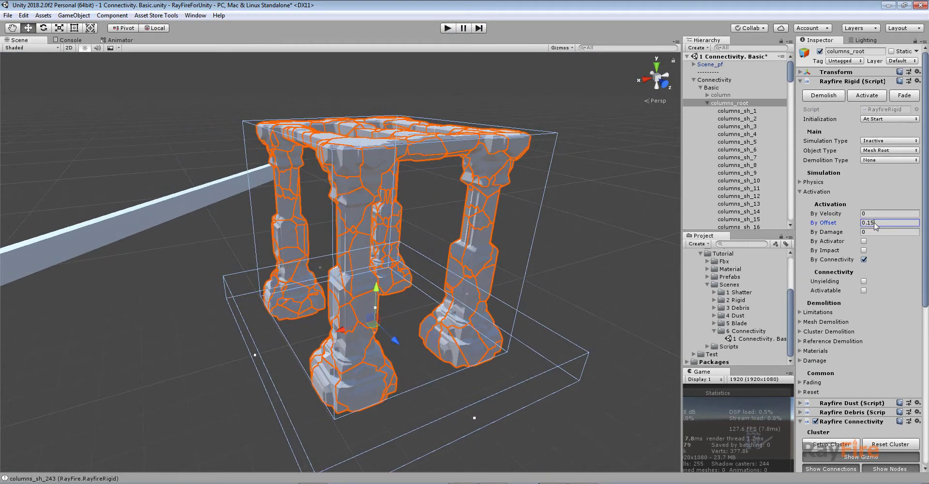
Step: Run the scene, knock out the column nearest KinematikCube with it and examine the connections in the remaining structure
left_click(95, 172)
left_click(445, 27)
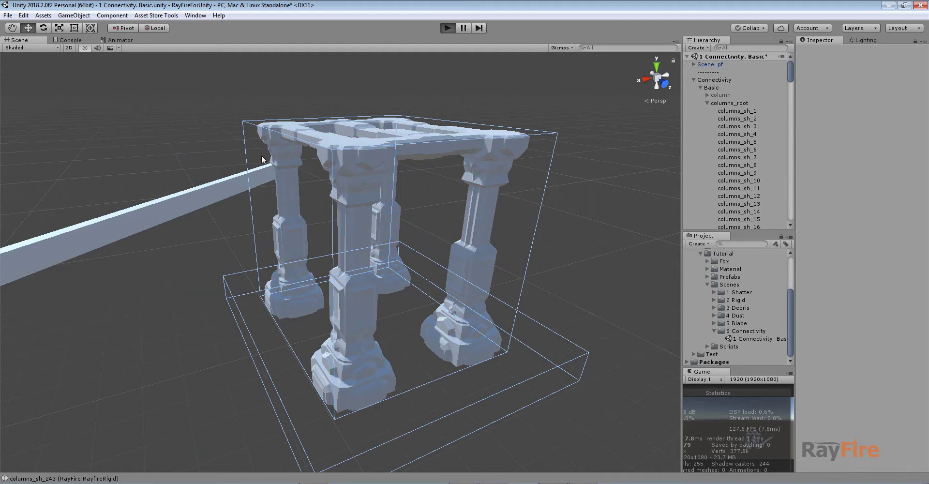
mouse_move(262, 160)
left_mouse_down("alt")
mouse_move(321, 209)
mouse_move(207, 246)
mouse_move(185, 196)
mouse_move(205, 182)
mouse_move(248, 186)
mouse_move(269, 174)
mouse_move(186, 164)
left_mouse_up("alt")
left_click(191, 251)
scroll(269, 218, "up", 4)
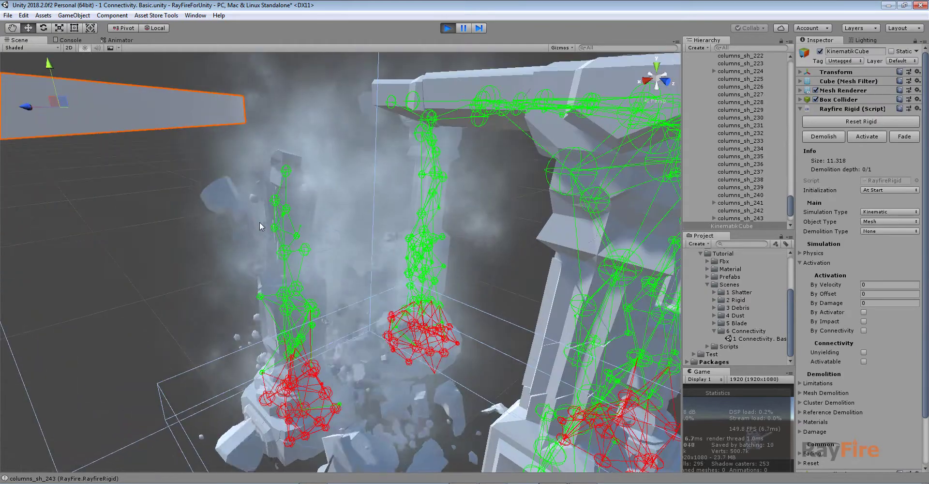
scroll(254, 176, "up", 3)
left_click_drag(282, 244, 561, 174, "alt")
middle_click_drag(289, 231, 456, 119)
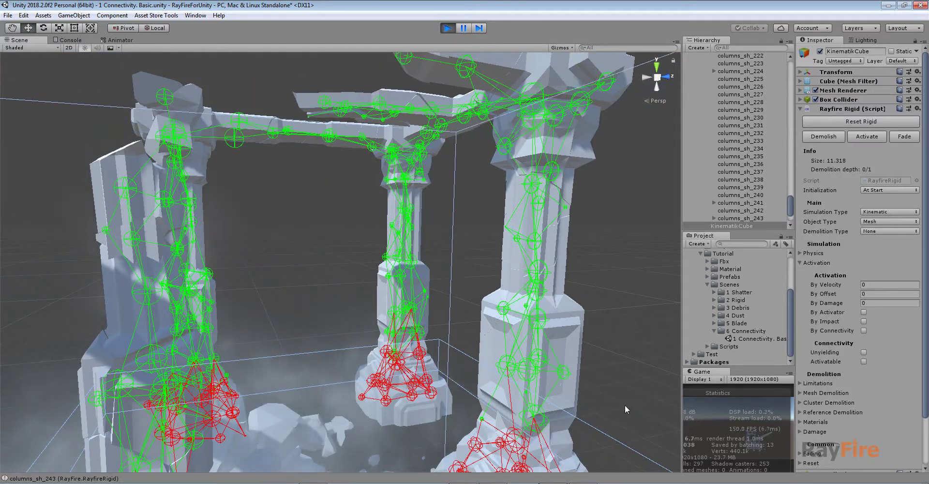
left_click(613, 390)
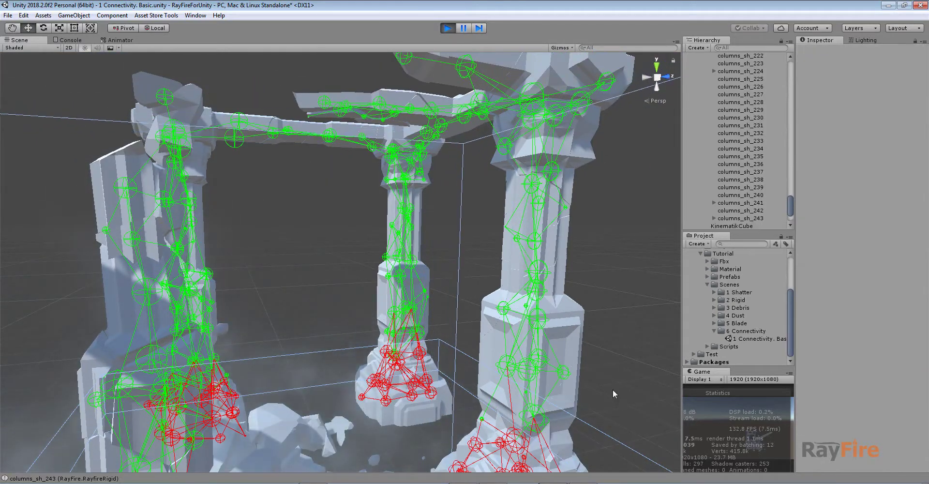
Step: Stop the simulation and turn off the gizmo, connections and nodes display of the Rayfire Connectivity component on columns_root
left_click(613, 438)
left_click(447, 28)
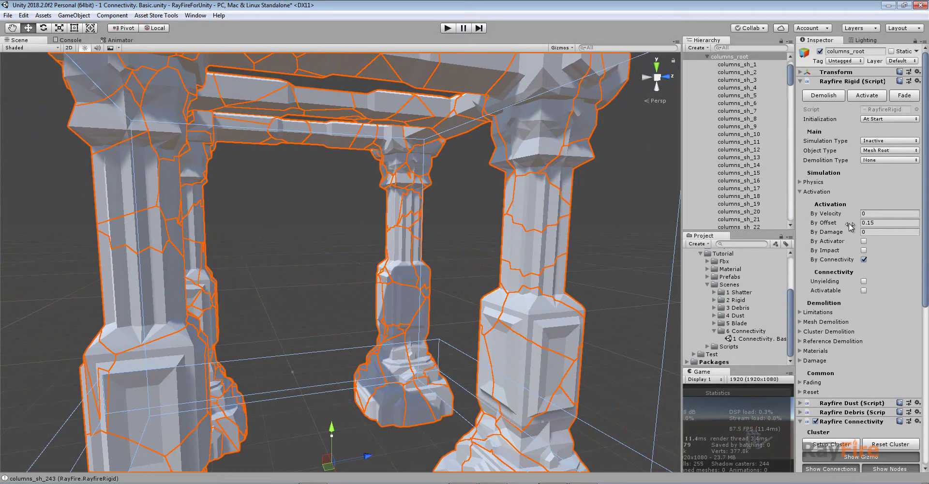
scroll(849, 225, "down", 5)
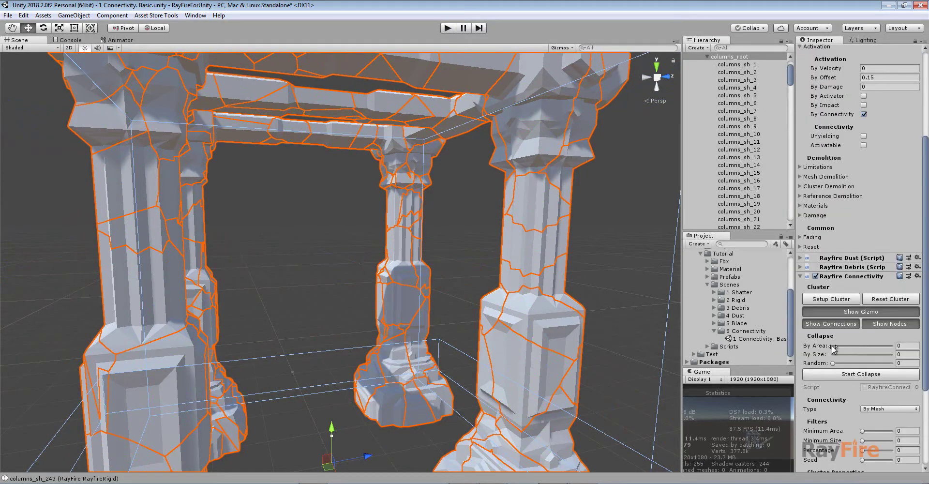
left_click(876, 323)
left_click(868, 315)
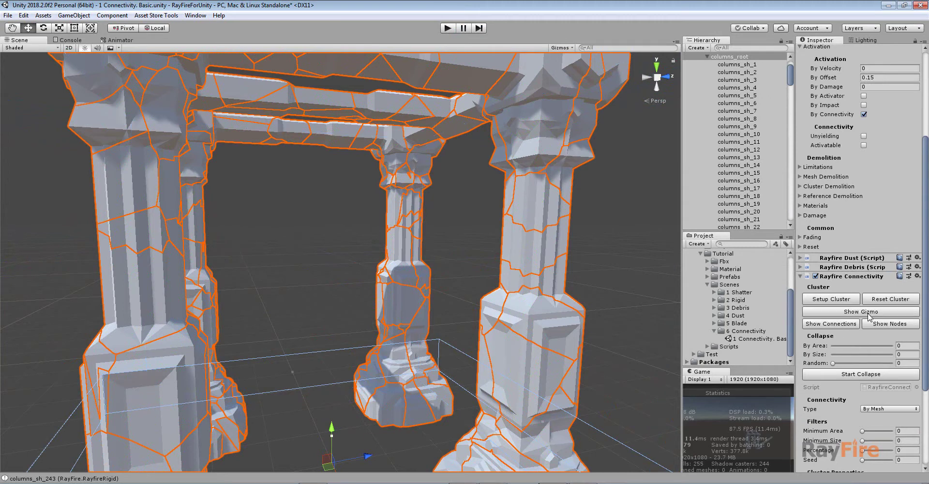
Step: Run the scene, drive KinematikCube through the column nearest to it and inspect the rubble at its base
left_click(447, 29)
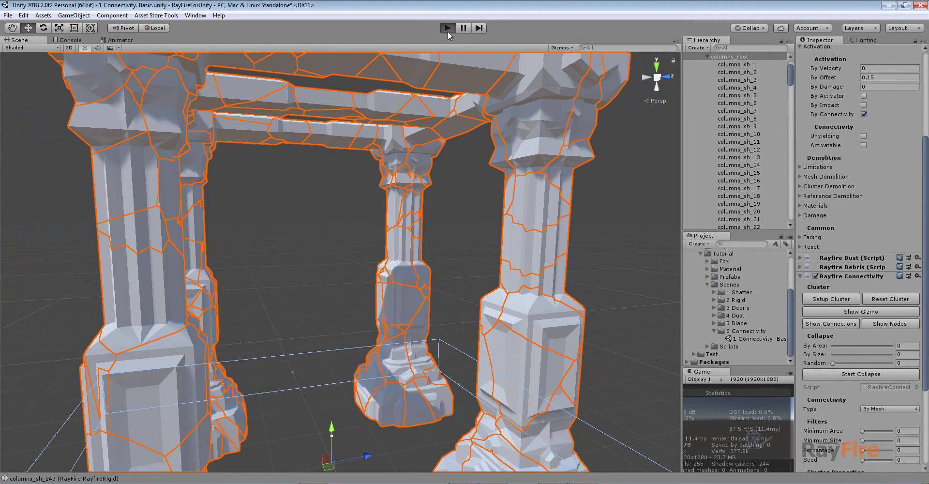
left_click_drag(356, 211, 326, 208, "alt")
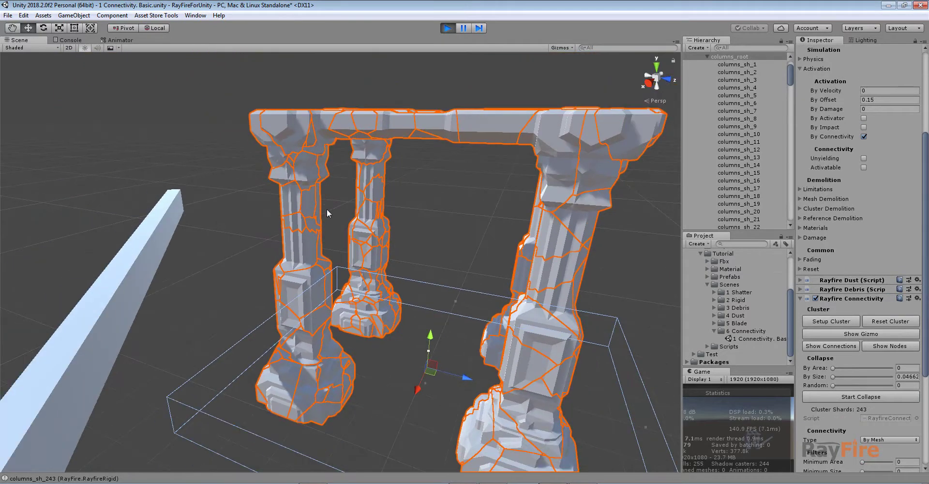
left_click(327, 208)
left_click(262, 259)
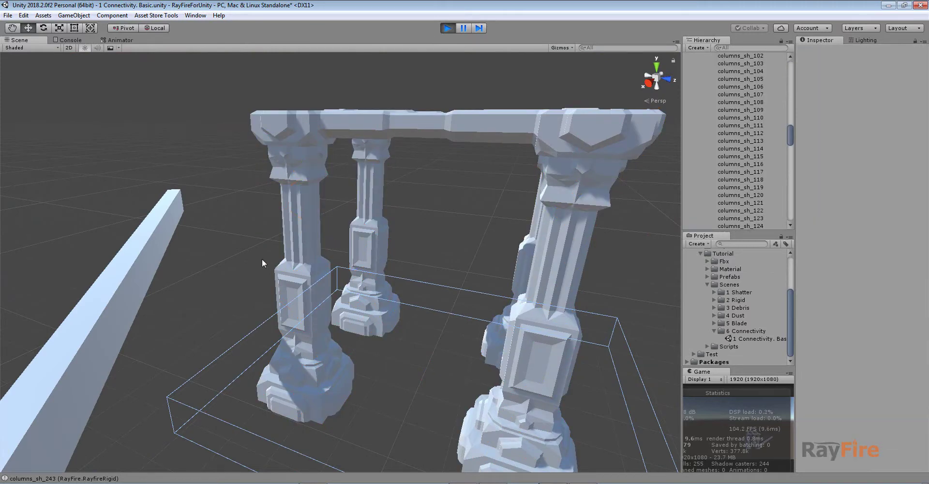
left_click(115, 282)
mouse_move(100, 281)
left_mouse_down()
mouse_move(358, 262)
mouse_move(351, 134)
mouse_move(362, 147)
mouse_move(356, 157)
left_mouse_up()
scroll(295, 324, "up", 6)
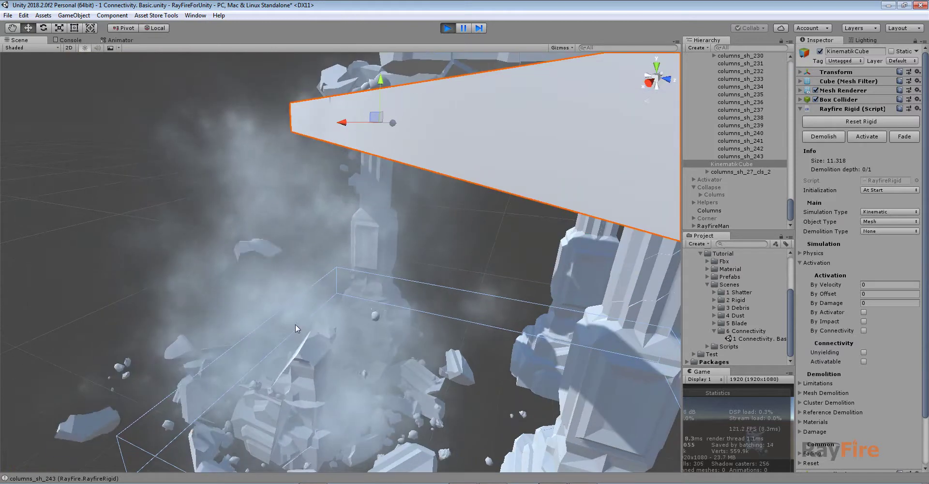
middle_click_drag(280, 315, 278, 251)
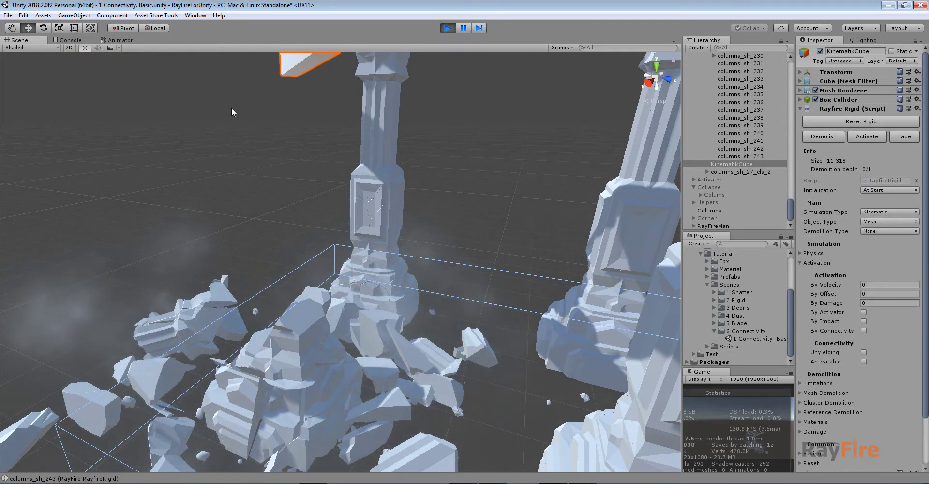
Step: Pull KinematikCube back out through the rear column and beam end, leaving it clear of the structure
scroll(293, 175, "down", 5)
middle_click_drag(309, 172, 236, 216)
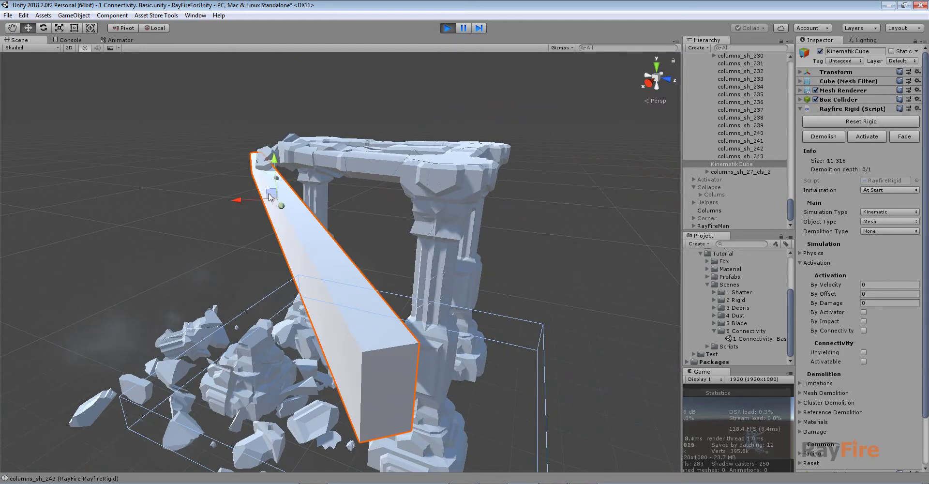
mouse_move(268, 188)
left_mouse_down()
mouse_move(259, 166)
mouse_move(269, 152)
mouse_move(284, 154)
mouse_move(211, 151)
mouse_move(322, 144)
mouse_move(182, 153)
left_mouse_up()
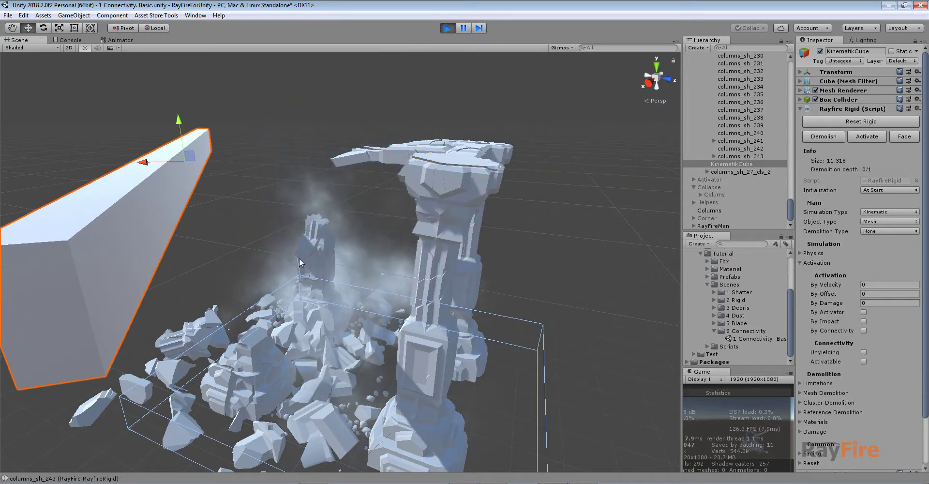
Step: Examine the cracked stump of the broken rear column and the fragments around it up close
middle_click_drag(313, 243, 294, 222)
scroll(266, 204, "up", 4)
scroll(294, 222, "up", 5)
scroll(241, 187, "up", 4)
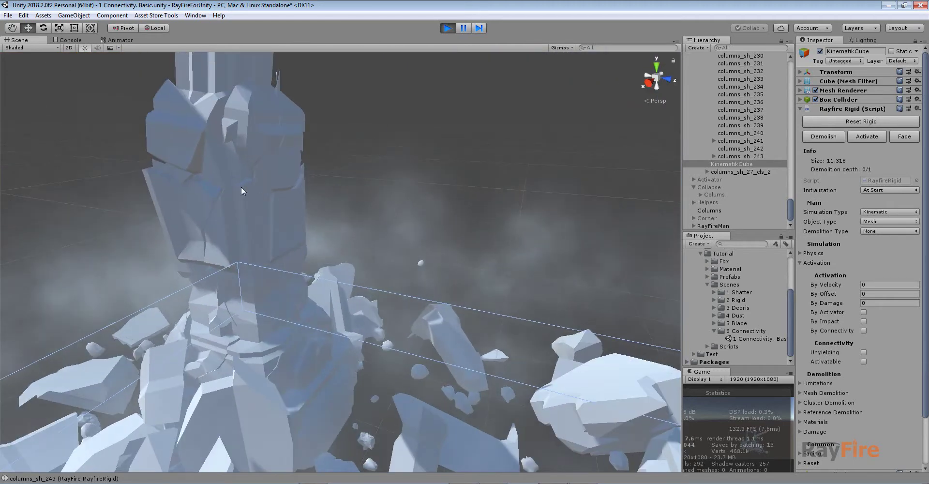
middle_click_drag(246, 190, 386, 259)
left_click_drag(327, 234, 330, 236, "alt")
right_click_drag(330, 236, 255, 200)
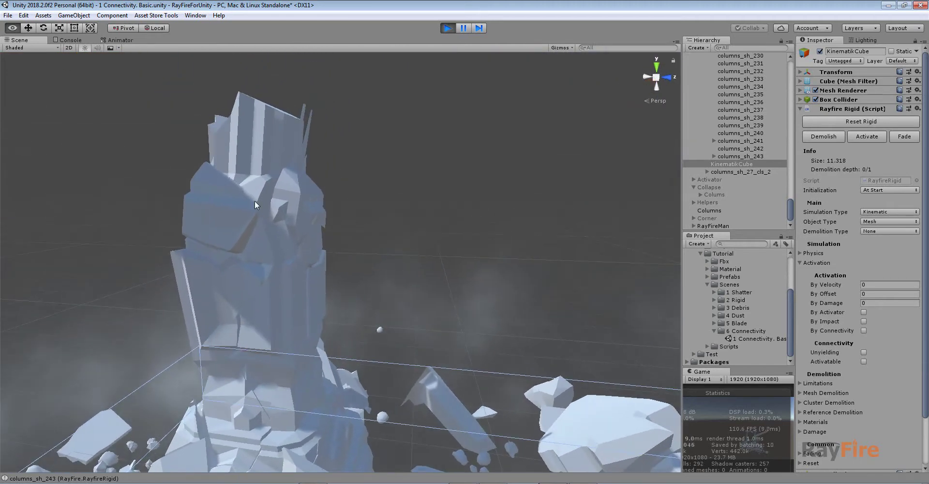
middle_click_drag(266, 242, 308, 217)
scroll(294, 256, "down", 10)
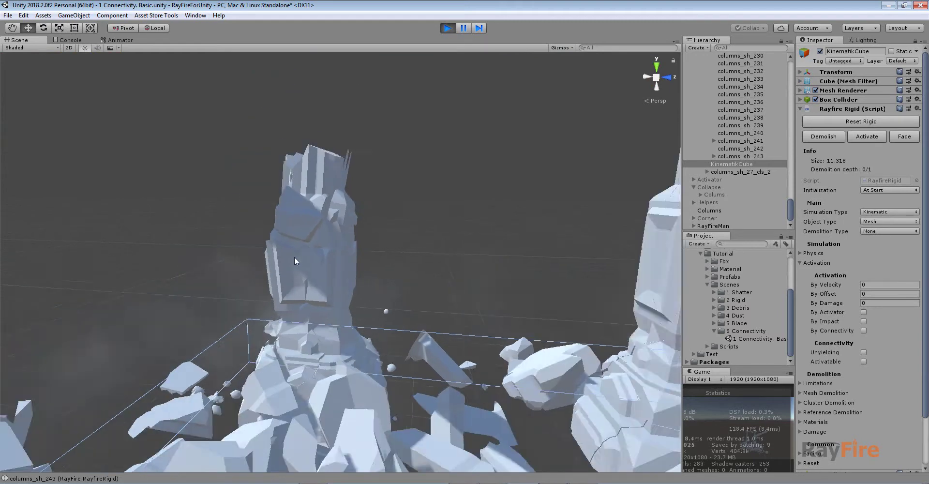
Step: Lower KinematikCube through the third column and sweep it through the last standing column
middle_click_drag(253, 162, 181, 188)
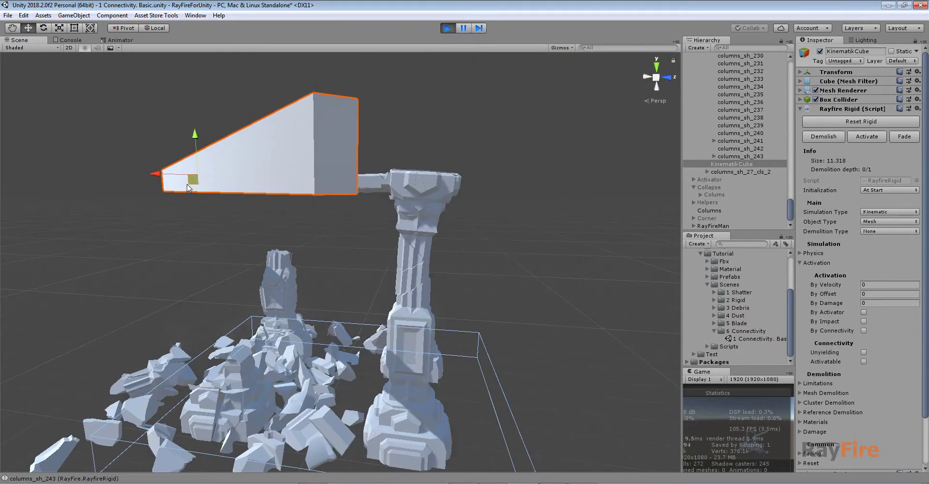
mouse_move(188, 185)
left_mouse_down()
mouse_move(188, 253)
mouse_move(228, 332)
mouse_move(386, 375)
mouse_move(345, 369)
mouse_move(362, 359)
left_mouse_up()
scroll(498, 280, "up", 4)
left_click_drag(498, 280, 201, 265, "alt")
middle_click_drag(160, 233, 247, 229)
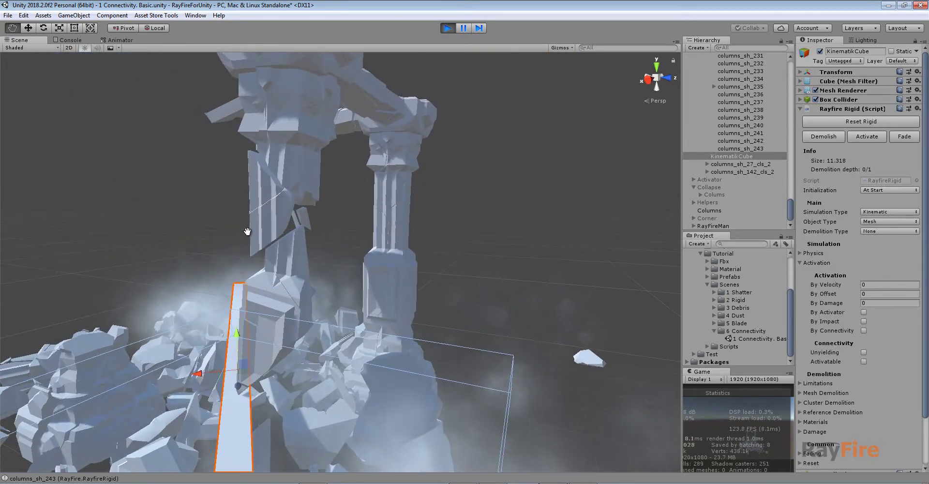
middle_click_drag(231, 353, 190, 297)
mouse_move(190, 297)
left_mouse_down()
mouse_move(315, 242)
mouse_move(395, 228)
left_mouse_up()
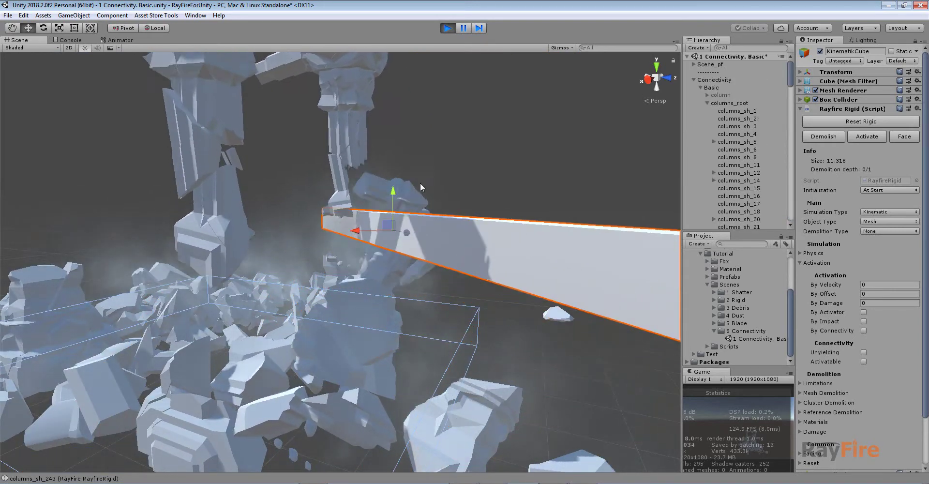
Step: Pause the simulation, select a fragment of the detached upper section and inspect its cluster from several sides
left_click(464, 29)
middle_click_drag(167, 271, 199, 243)
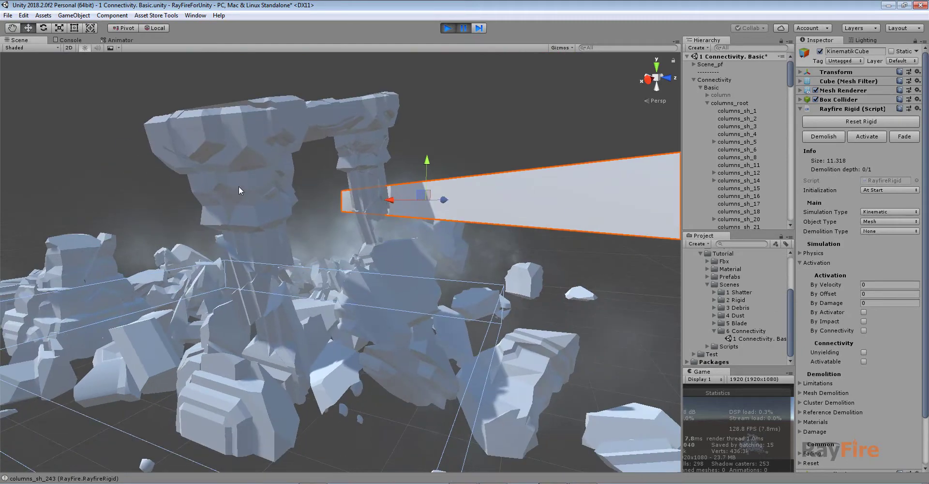
left_click(239, 185)
scroll(249, 263, "up", 4)
left_click_drag(210, 282, 298, 287, "alt")
middle_click_drag(431, 250, 294, 212)
scroll(312, 224, "down", 10)
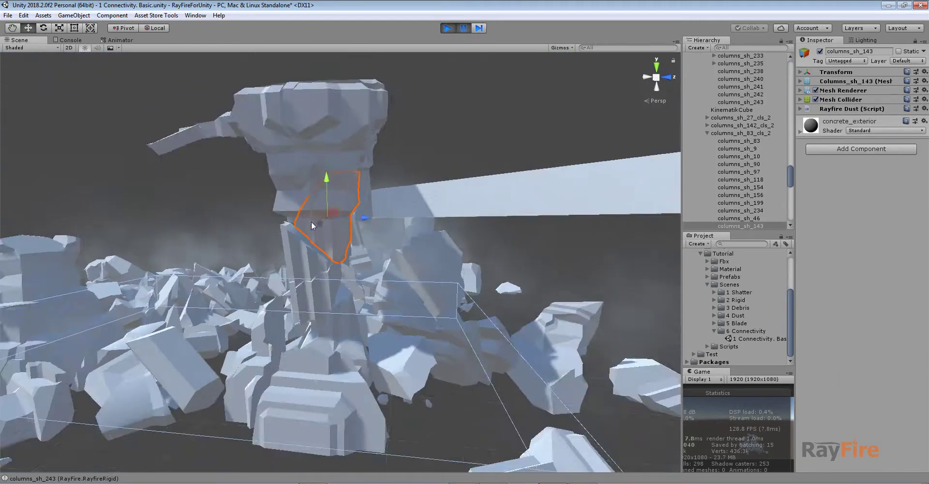
Step: Move KinematikCube away from the structure and resume the simulation so the upper section falls
left_click_drag(338, 242, 370, 211, "alt")
left_click_drag(460, 332, 518, 188, "alt")
left_click(466, 31)
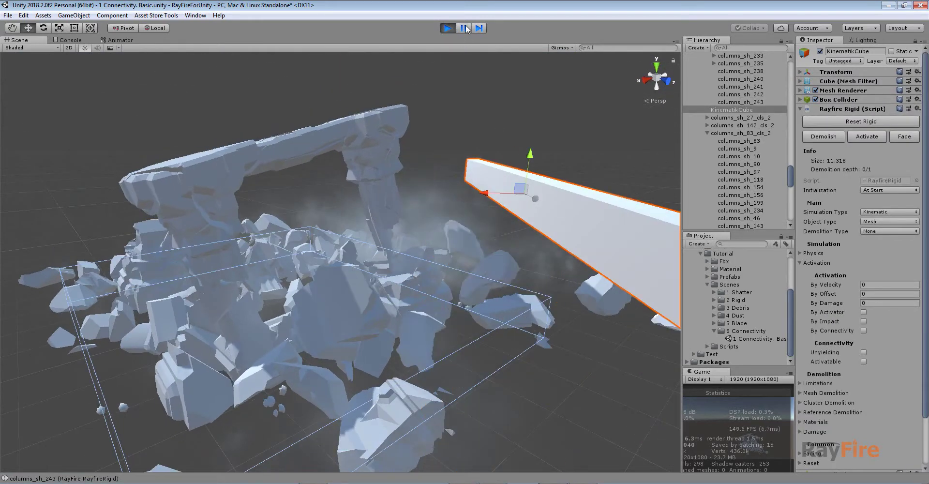
Step: Pick fragments of the fallen upper section and select their parent cluster, columns_sh_83_cls_2, to examine it
left_click(315, 165)
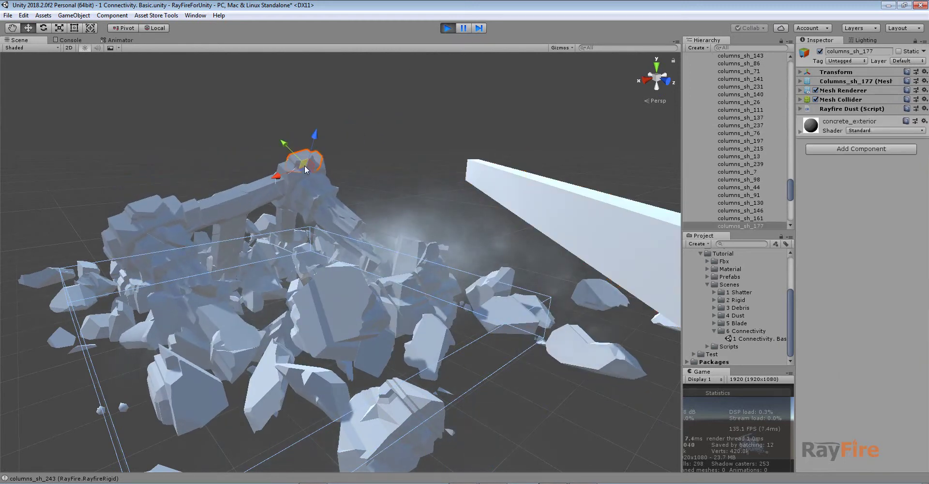
left_click(483, 79)
left_click(312, 177)
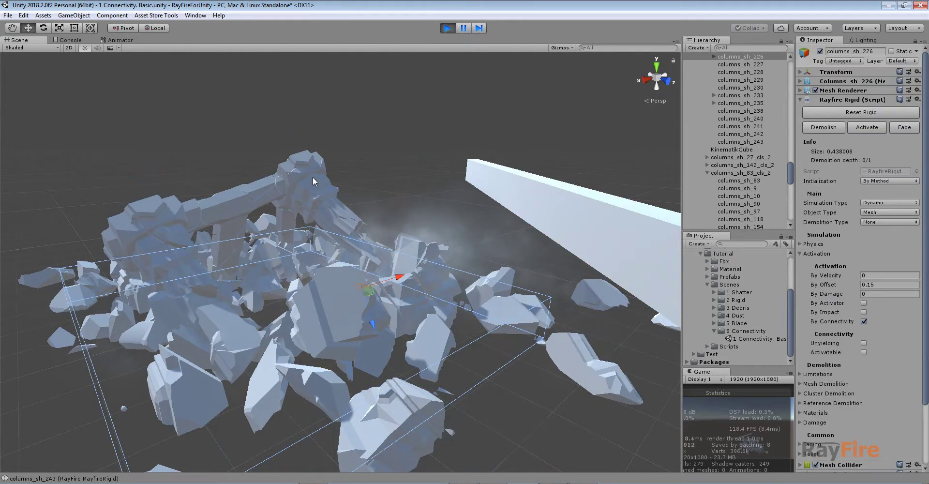
left_click(151, 208)
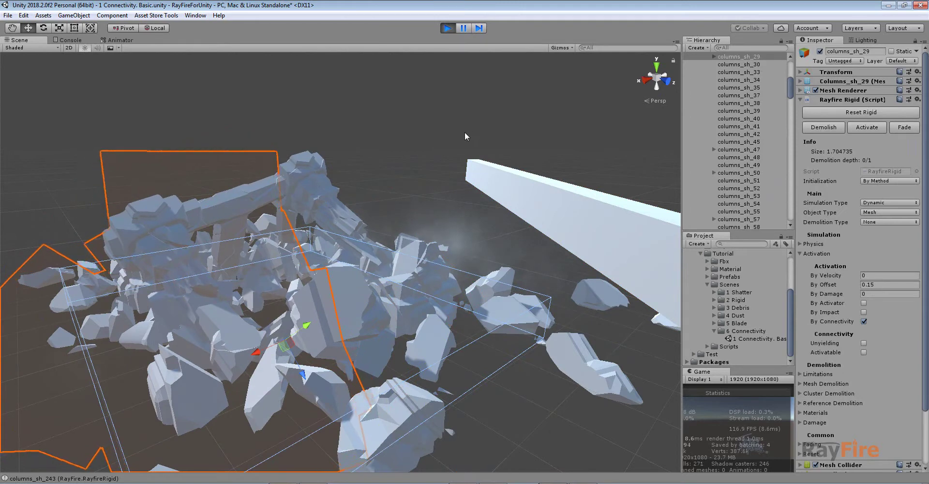
left_click(335, 201)
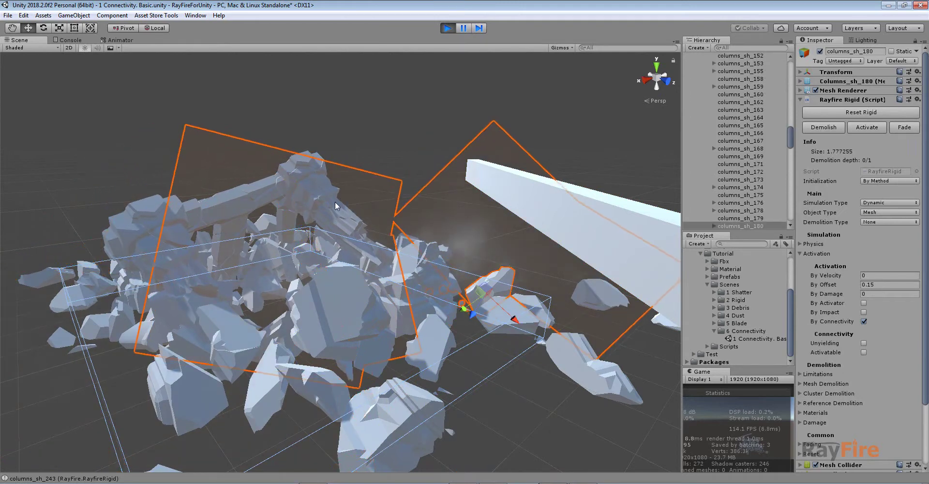
left_click(316, 156)
scroll(752, 148, "up", 3)
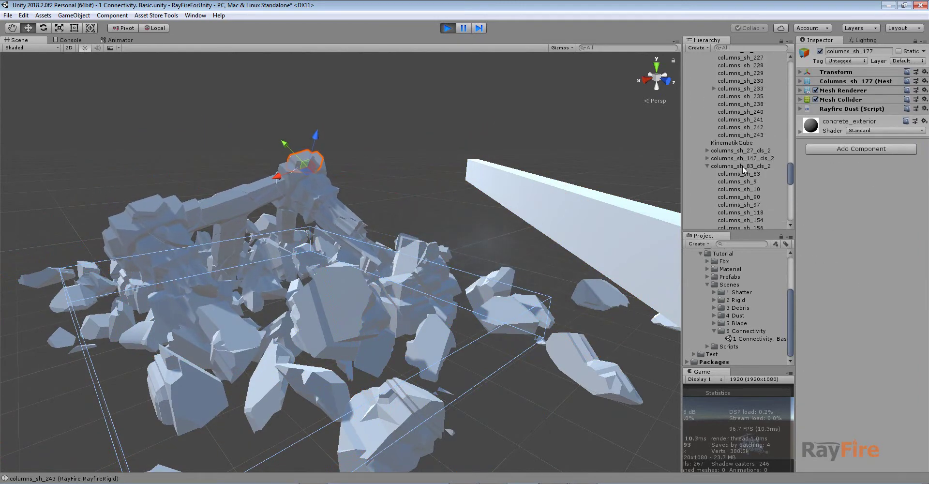
left_click(742, 166)
left_click_drag(455, 157, 581, 124, "alt")
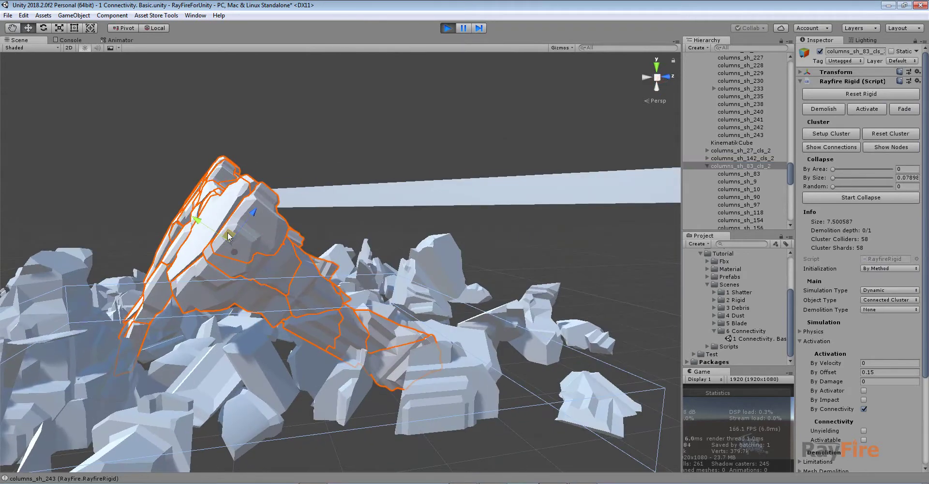
Step: Lift the columns_sh_83_cls_2 cluster above the rubble and let it drop back as one piece
left_click_drag(227, 236, 169, 73)
scroll(220, 263, "down", 5)
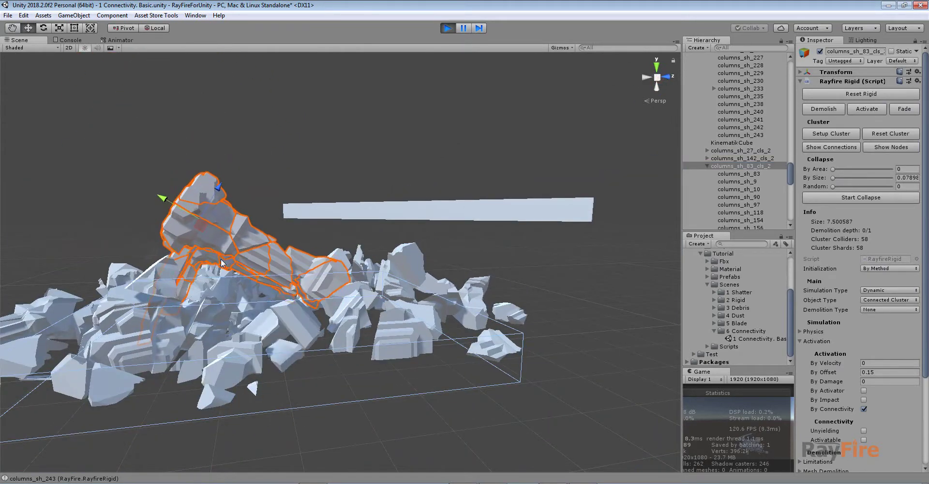
middle_click_drag(221, 263, 303, 390)
left_click_drag(305, 362, 187, 66)
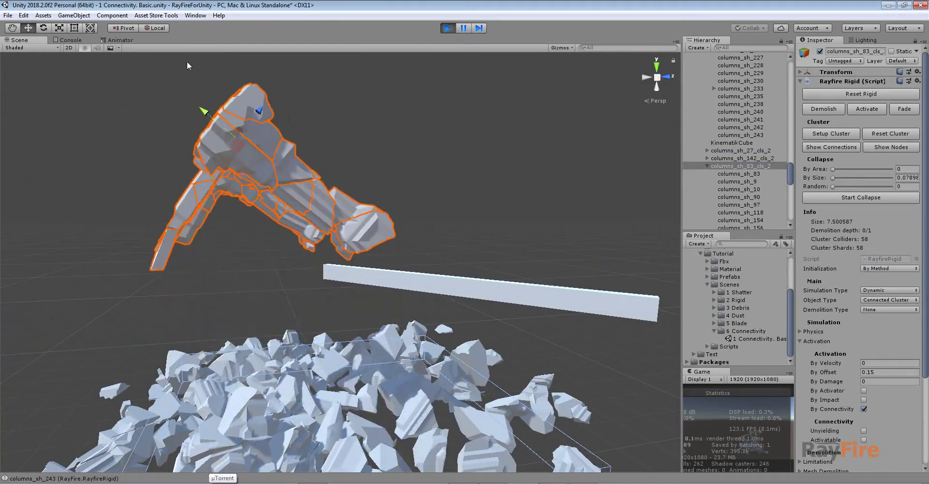
scroll(309, 312, "down", 3)
left_click_drag(312, 322, 261, 399, "alt")
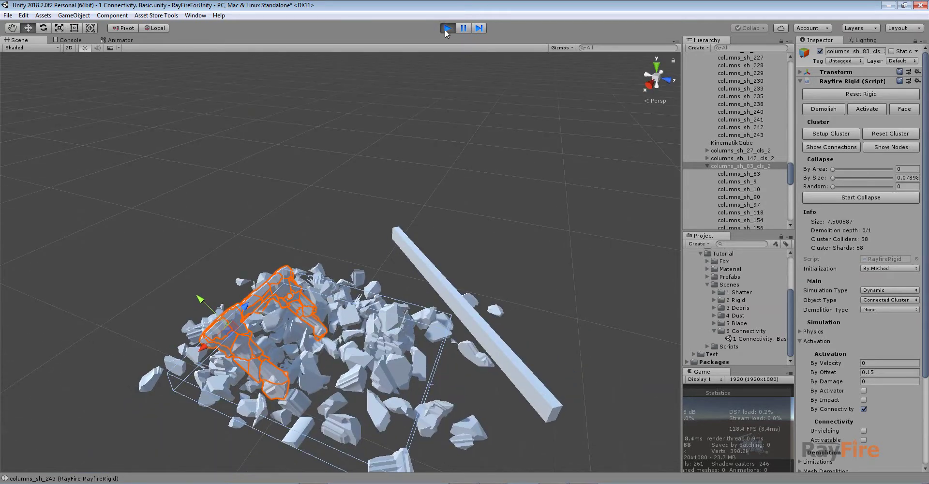
Step: Stop the simulation, show the Rayfire Connectivity gizmo on columns_root and enable Demolishable in its Cluster Properties
left_click(445, 30)
left_click(398, 231)
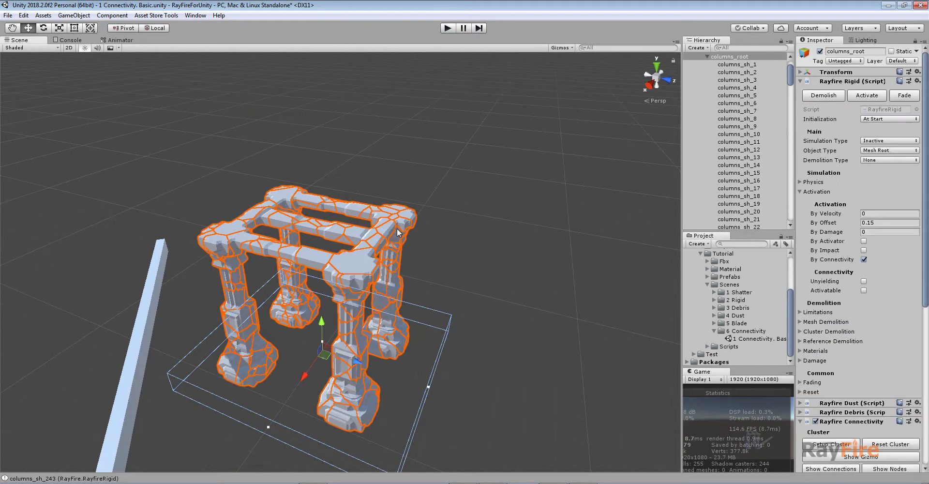
scroll(846, 390, "down", 5)
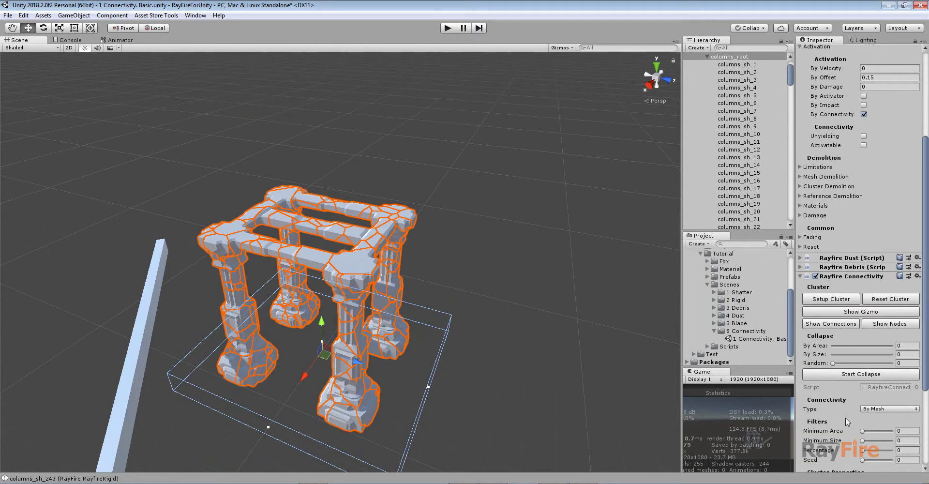
left_click(848, 312)
scroll(851, 383, "down", 4)
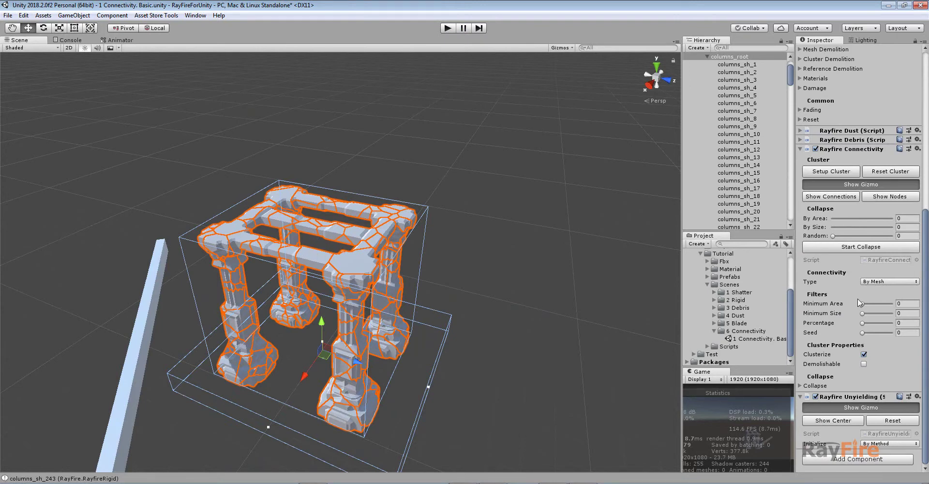
left_click(864, 364)
left_click(800, 148)
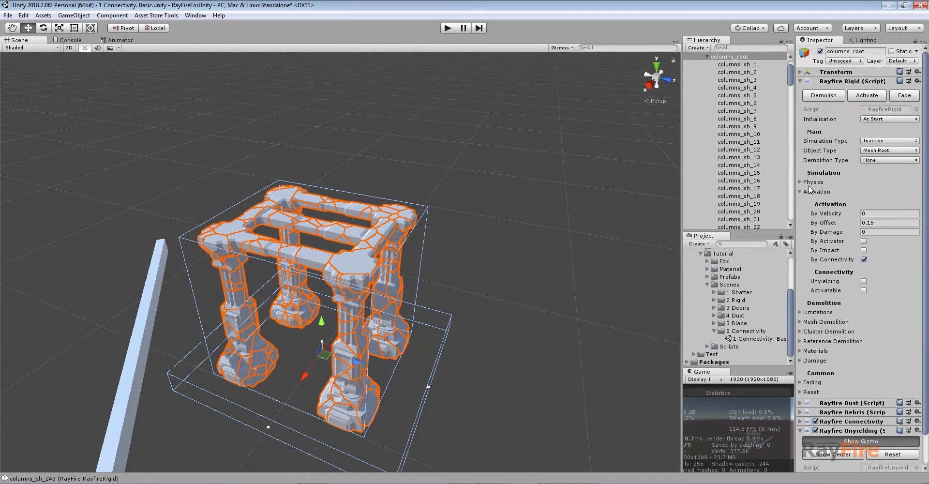
Step: Review the Limitations and Cluster Demolition settings in the Rayfire Rigid component of columns_root
left_click(800, 192)
left_click(800, 213)
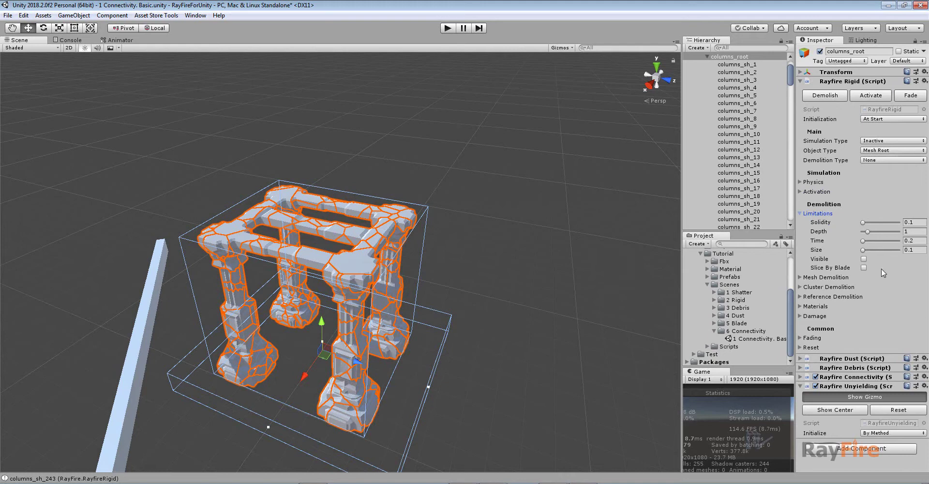
left_click(911, 224)
left_click(814, 214)
left_click(819, 232)
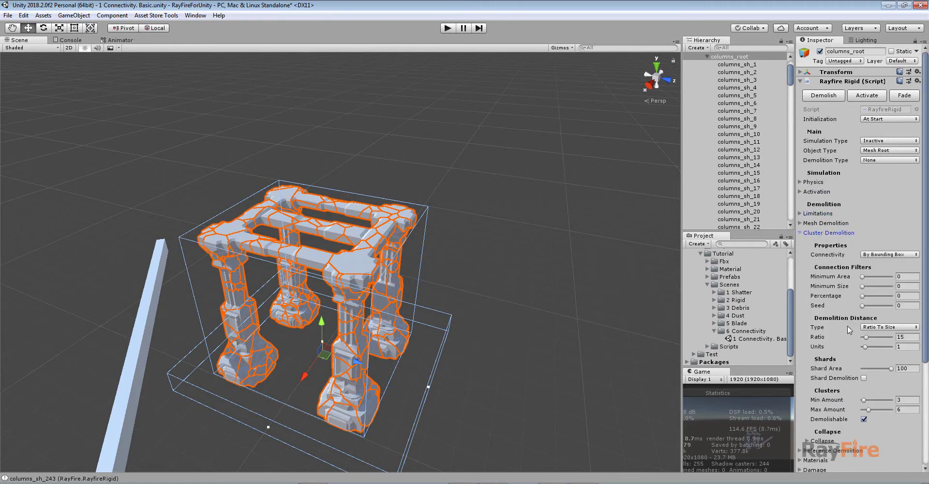
scroll(846, 326, "down", 3)
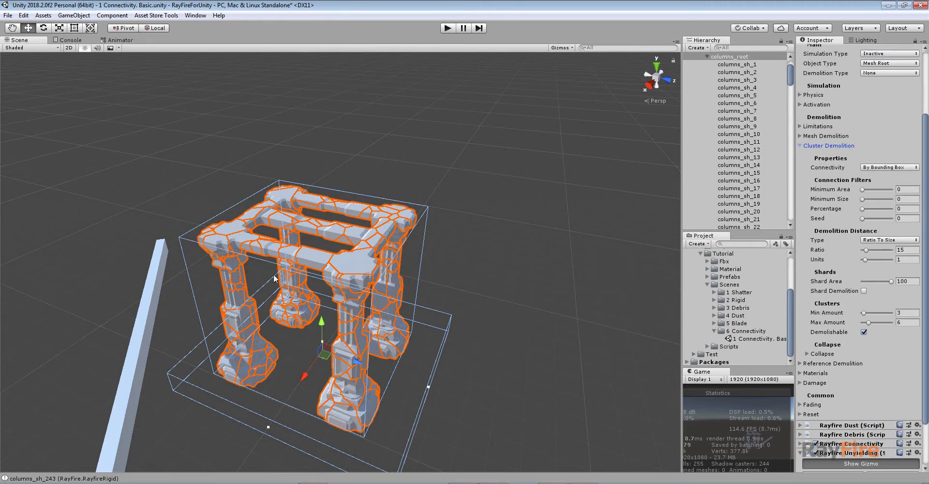
Step: Start the simulation and nudge the KinematikCube beam slightly towards the columns
left_click_drag(315, 286, 358, 228, "alt")
left_click(447, 30)
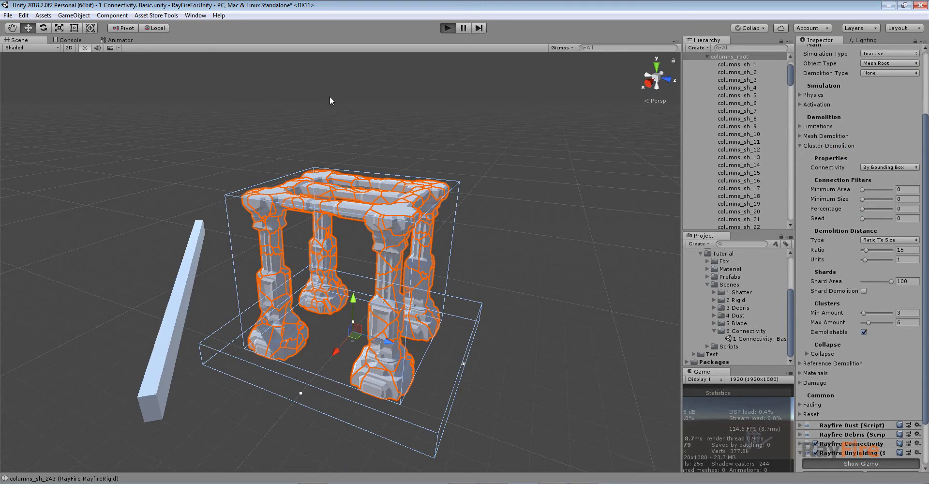
left_click(174, 312)
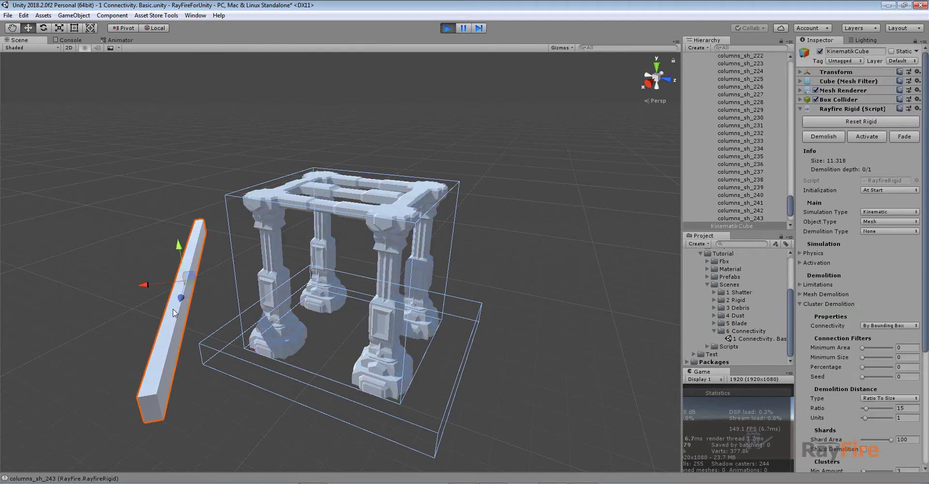
left_click_drag(157, 283, 165, 284)
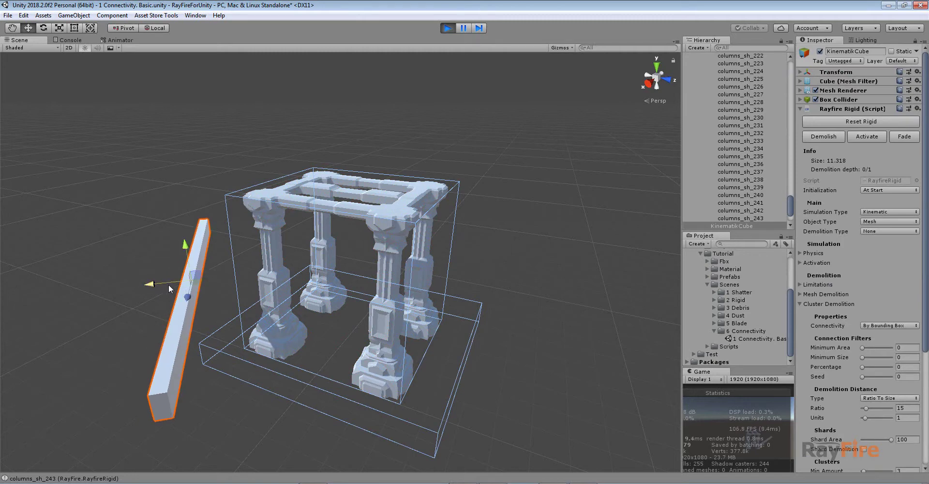
Step: Reselect columns_root, turn off Show Center in Rayfire Unyielding and display the connections in Rayfire Connectivity
left_click(451, 250)
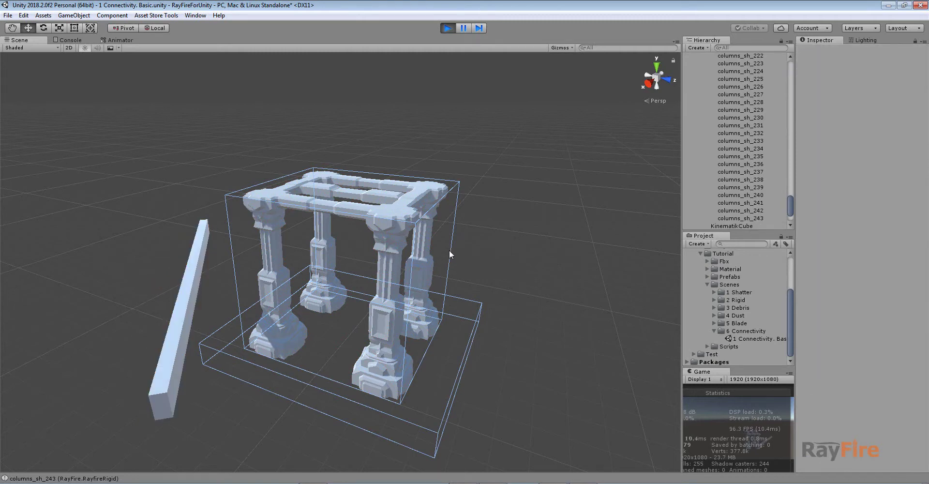
left_click(449, 250)
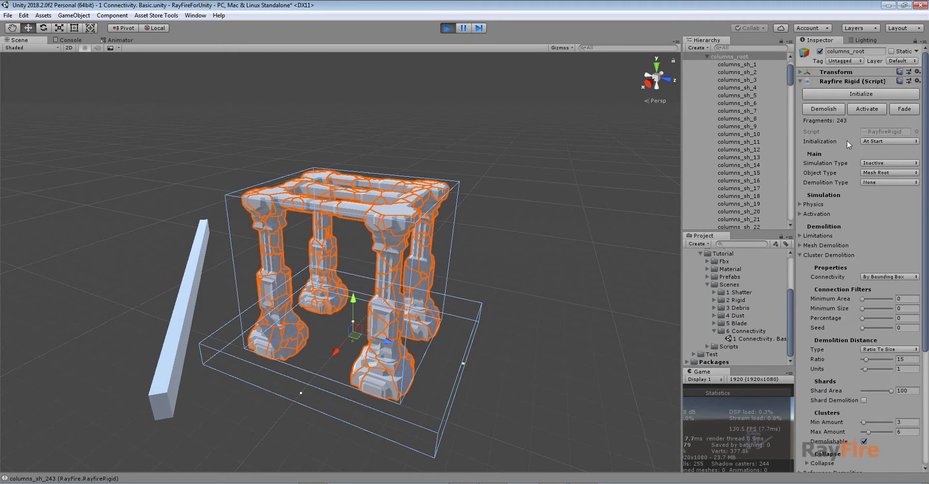
left_click(801, 81)
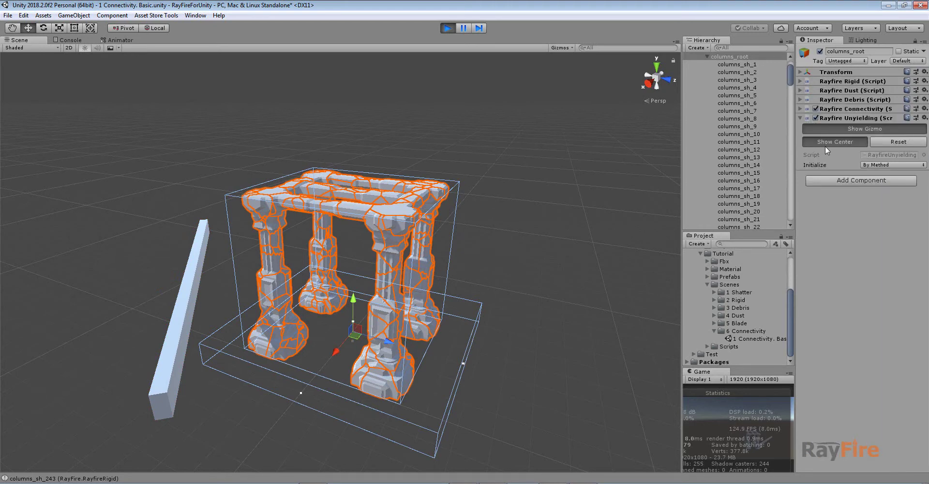
left_click(837, 141)
left_click(836, 110)
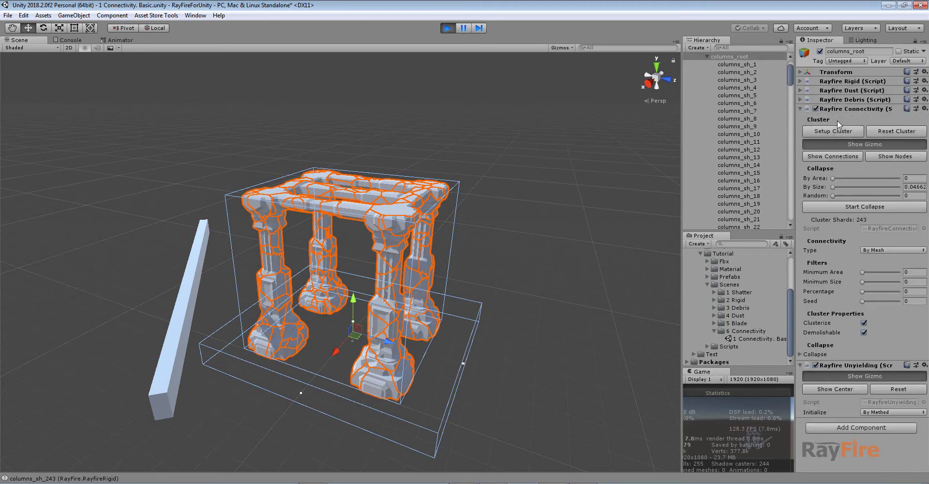
left_click(828, 155)
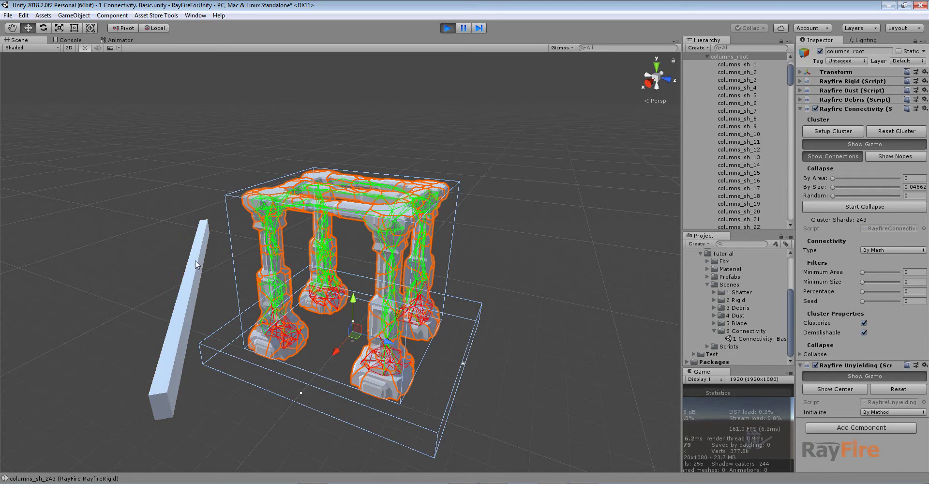
Step: Sweep the KinematikCube beam through the columns to knock them down, and pause the simulation
left_click(202, 282)
left_click_drag(192, 284, 470, 254)
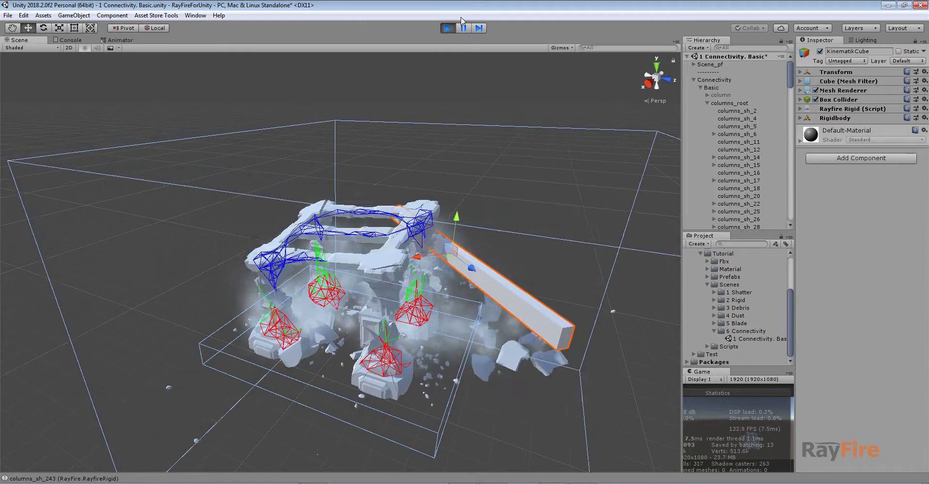
left_click(466, 29)
Step: Examine the remaining connections of the bases and the falling upper section in the paused simulation
scroll(342, 204, "up", 3)
left_click_drag(342, 203, 314, 250, "alt")
scroll(289, 295, "up", 2)
left_click_drag(288, 295, 315, 199, "alt")
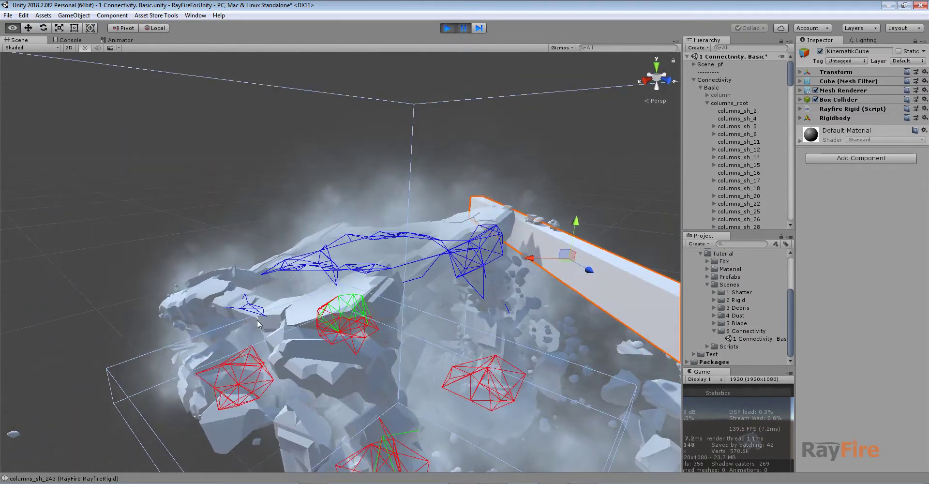
left_click_drag(273, 309, 354, 338, "alt")
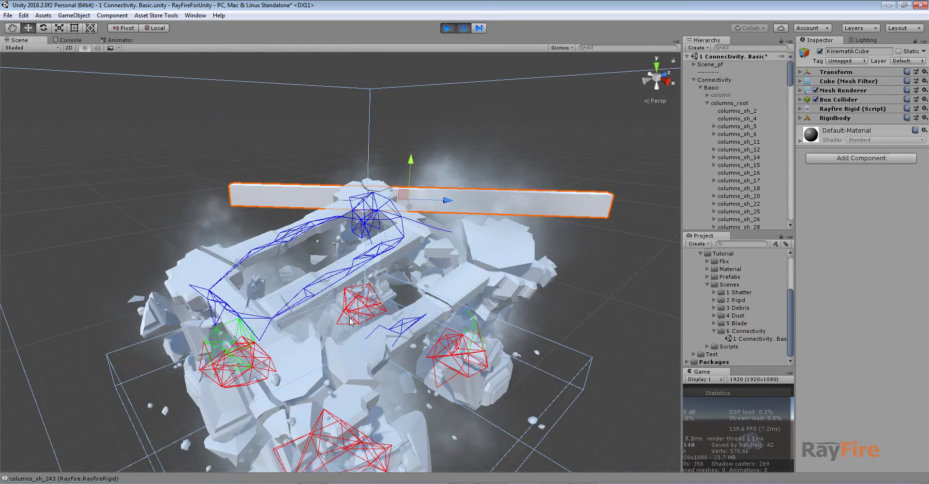
middle_click_drag(349, 318, 426, 290)
Step: Resume the simulation and inspect the collapsing clusters and their connections from several sides
left_click(465, 32)
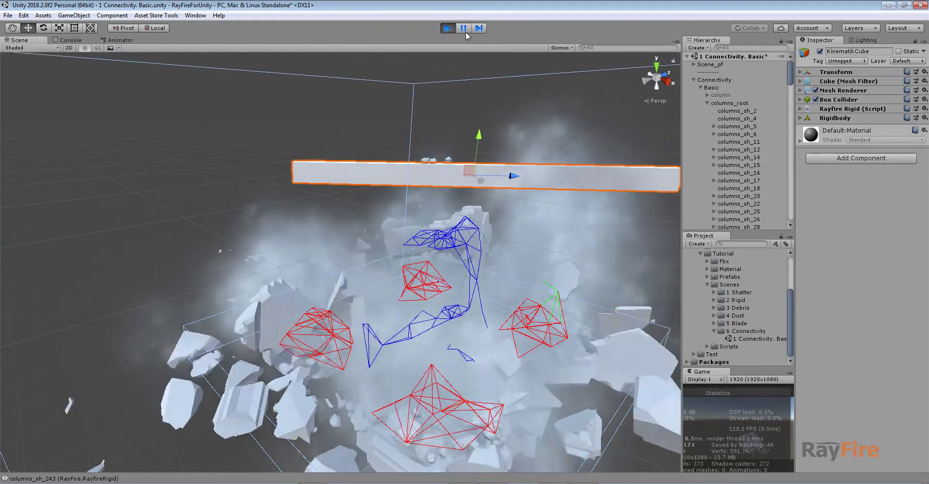
left_click_drag(397, 261, 325, 261, "alt")
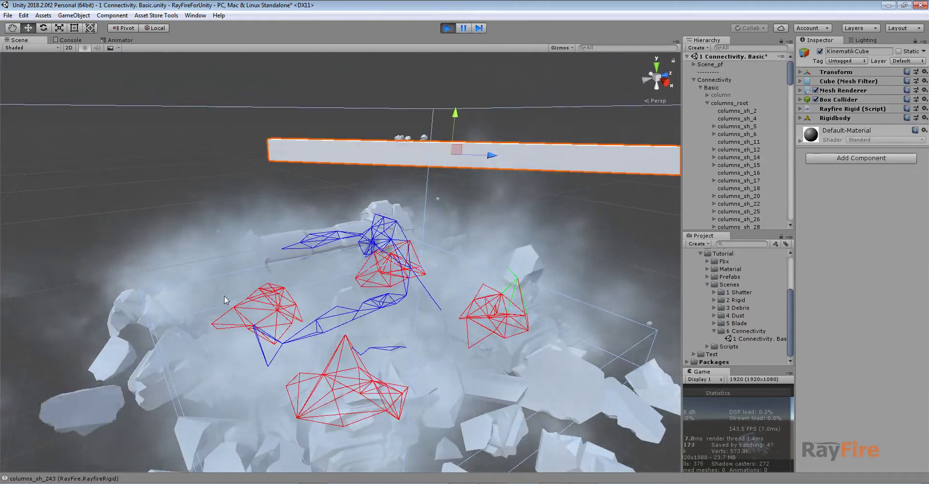
left_click_drag(226, 304, 406, 251, "alt")
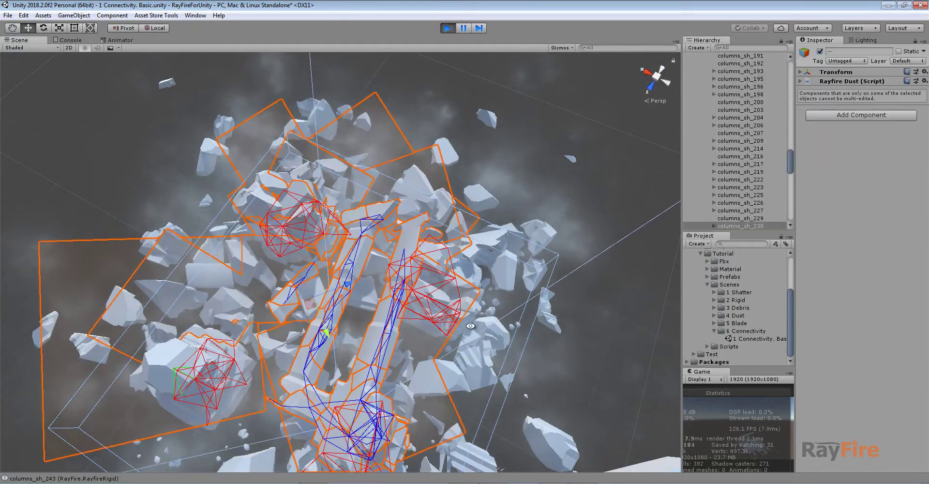
left_click(607, 342)
left_click_drag(607, 343, 480, 94, "alt")
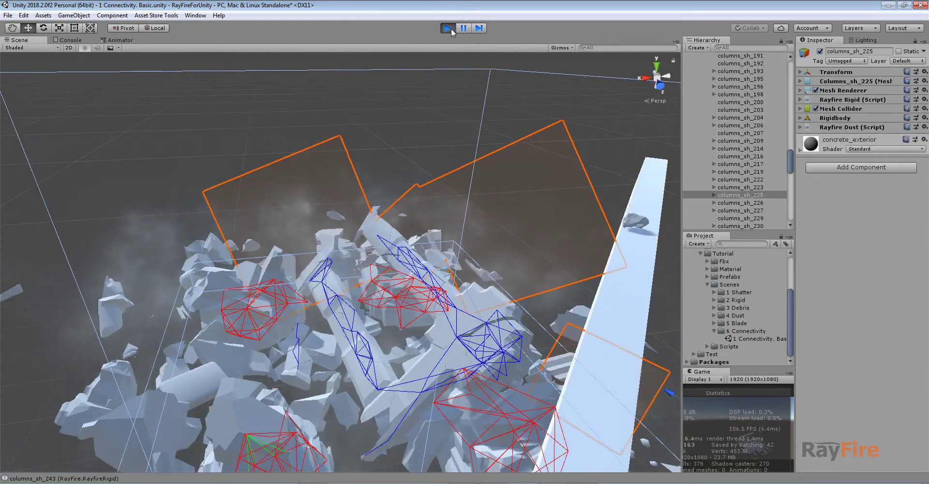
Step: Stop the simulation and select the whole columns_root object again
left_click(447, 27)
scroll(600, 250, "down", 5)
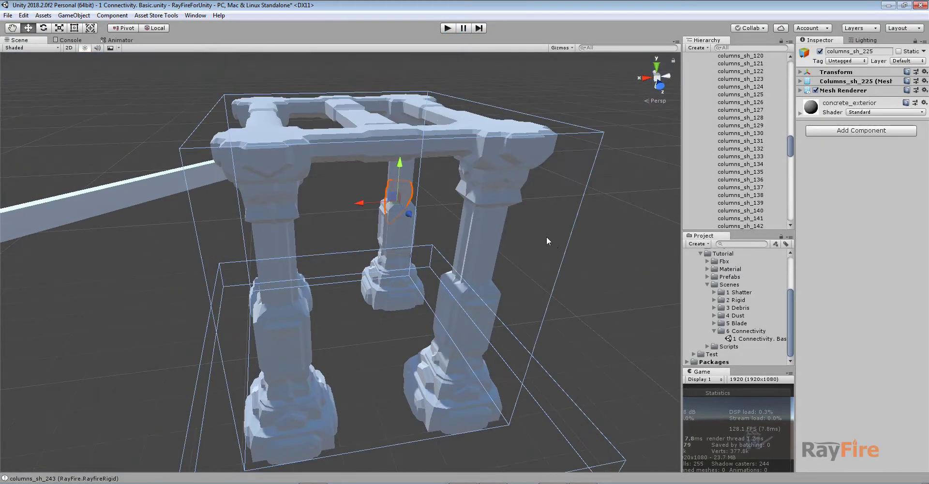
left_click(572, 230)
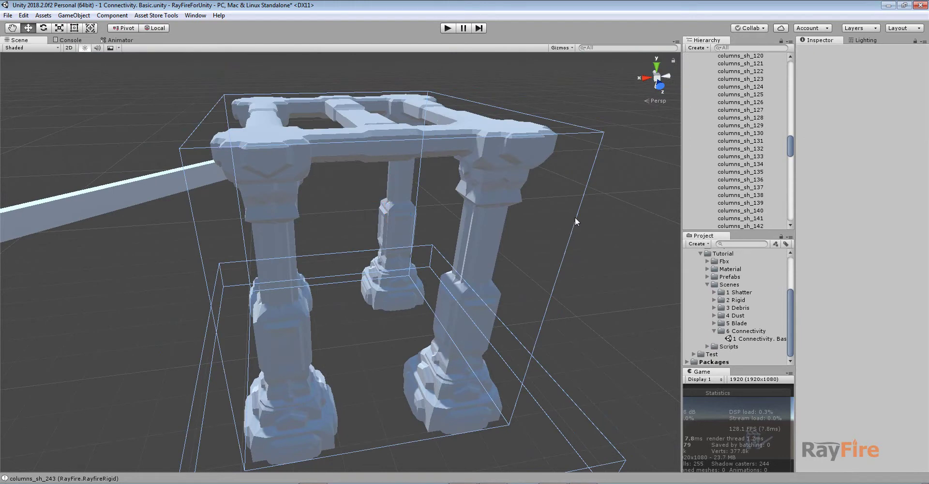
left_click(575, 217)
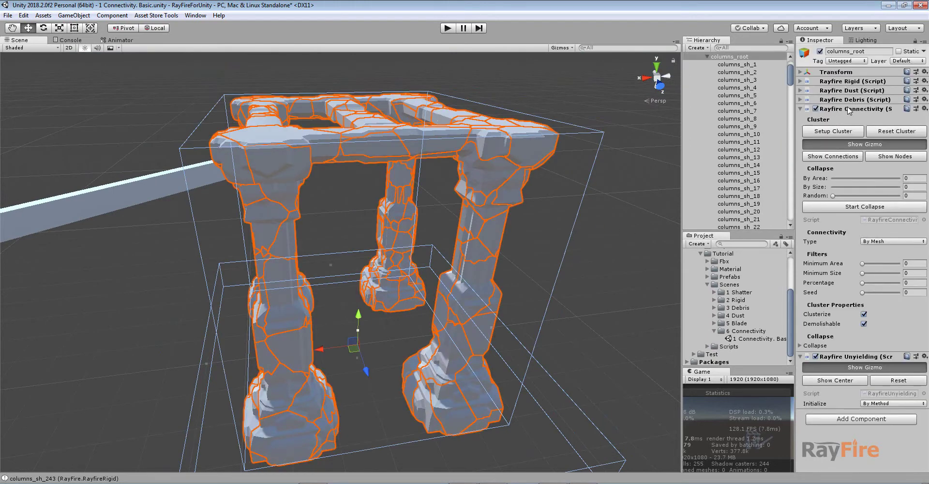
Step: Review the Solidity value under Limitations in columns_root's Rayfire Rigid component, and fold away the Limitations and Cluster Demolition settings
left_click(801, 108)
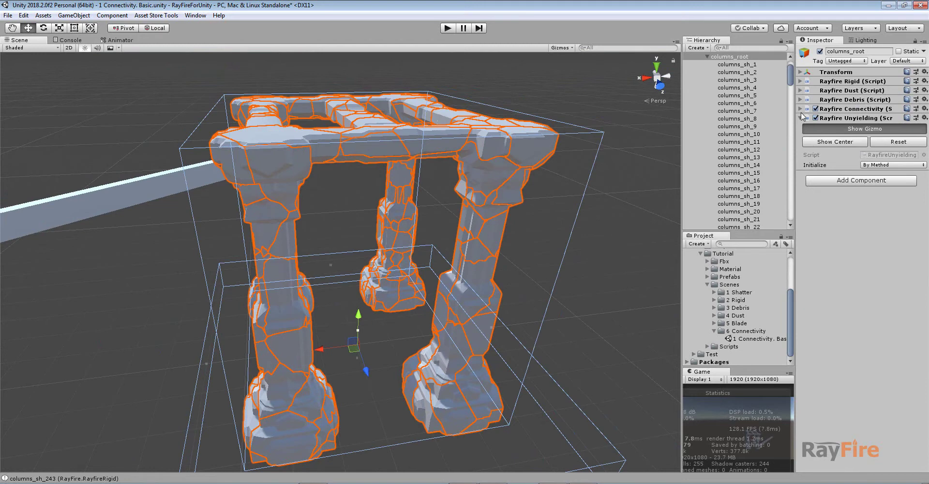
left_click(800, 82)
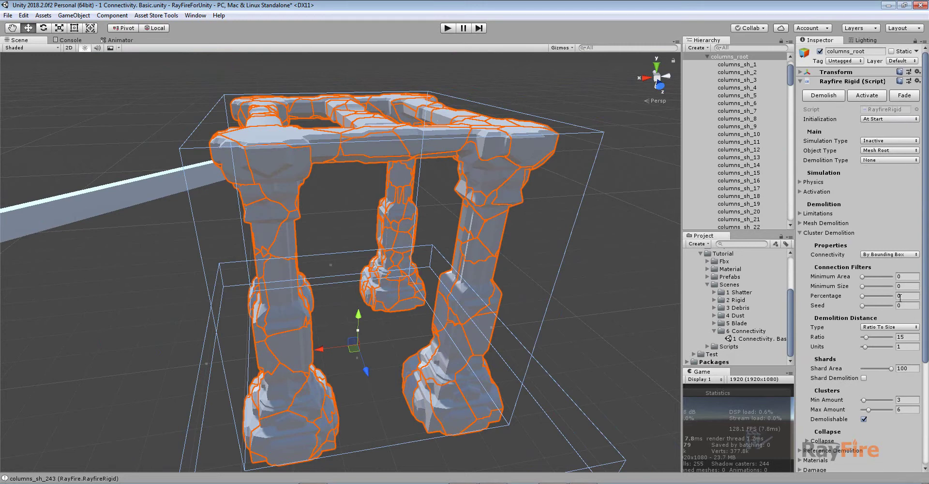
left_click(814, 213)
left_click(904, 221)
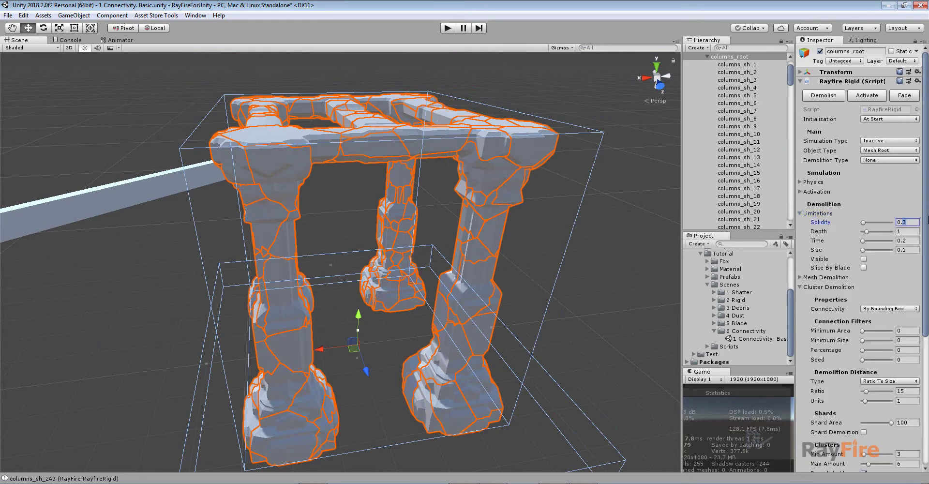
left_click(817, 213)
left_click(817, 236)
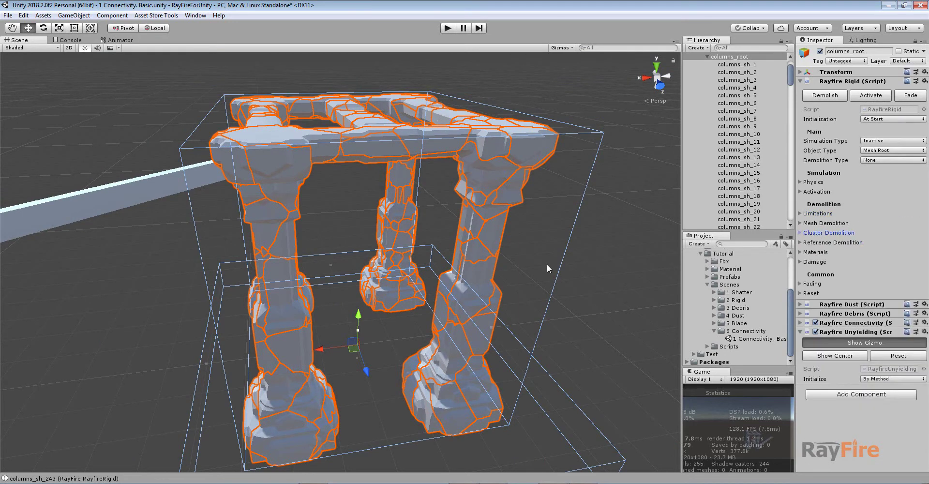
Step: Start the simulation again and sweep the KinematikCube beam through all the columns
scroll(546, 263, "down", 5)
left_click_drag(547, 264, 454, 299, "alt")
left_click(489, 232)
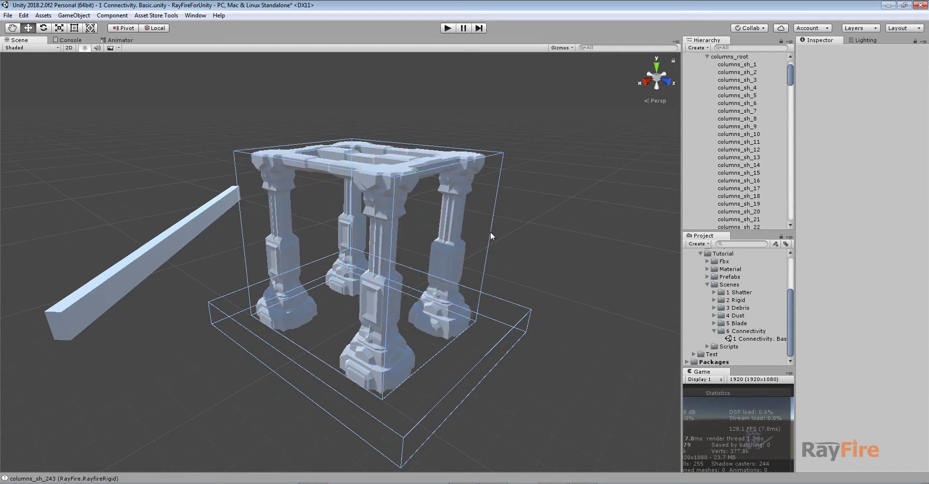
key("ctrl+z")
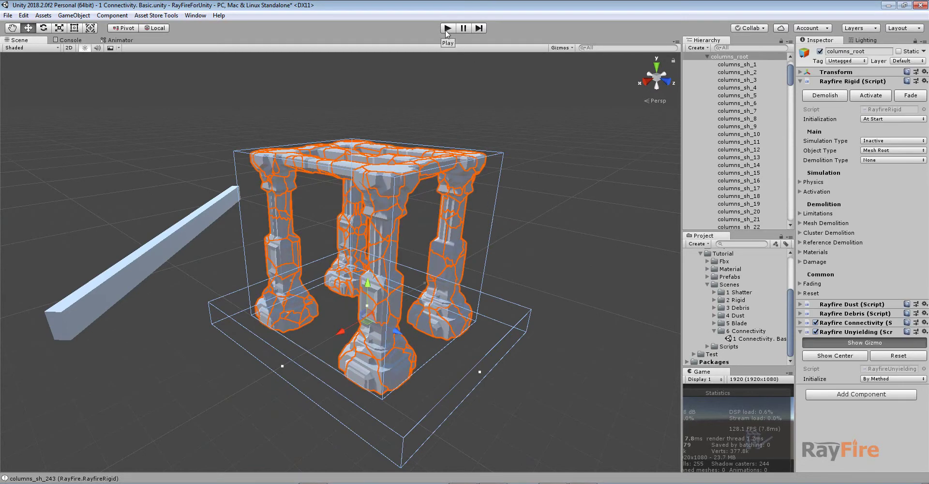
left_click(447, 29)
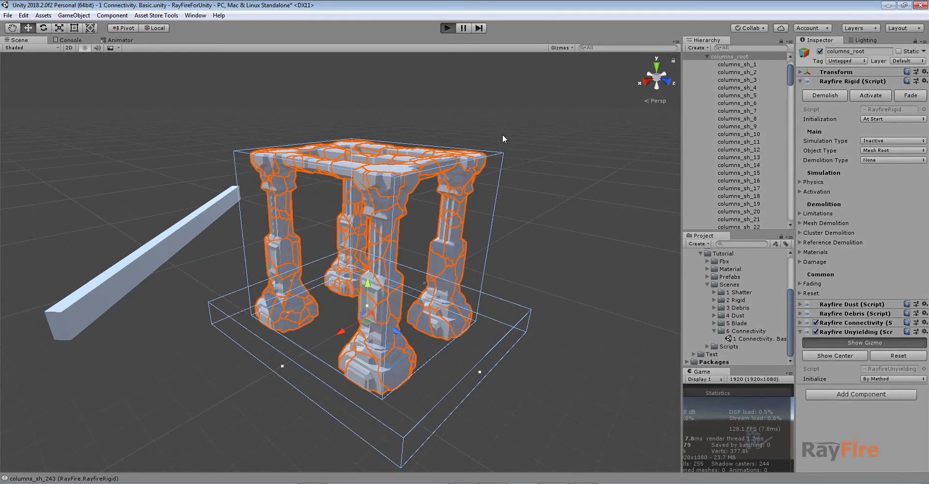
left_click(175, 235)
left_click_drag(191, 241, 594, 191, "alt")
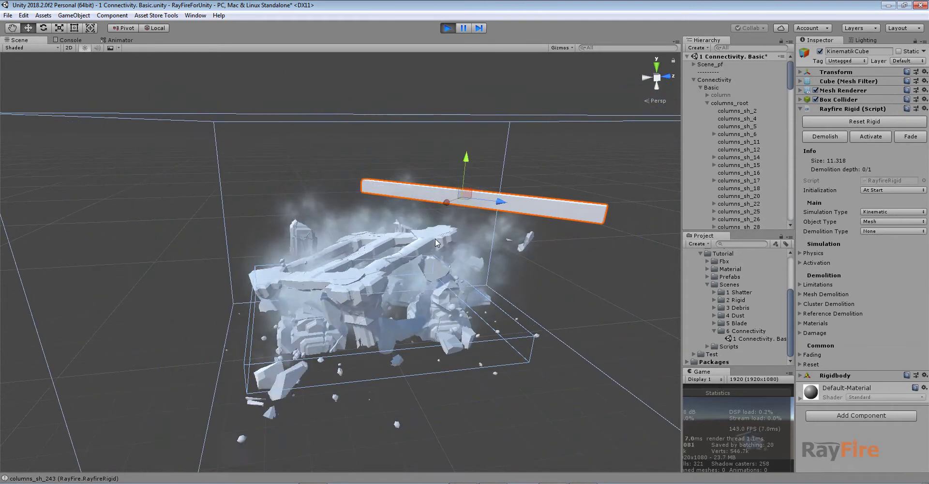
Step: Pick fragments of the collapsed structure and look for columns_root in the object hierarchy
left_click(417, 245)
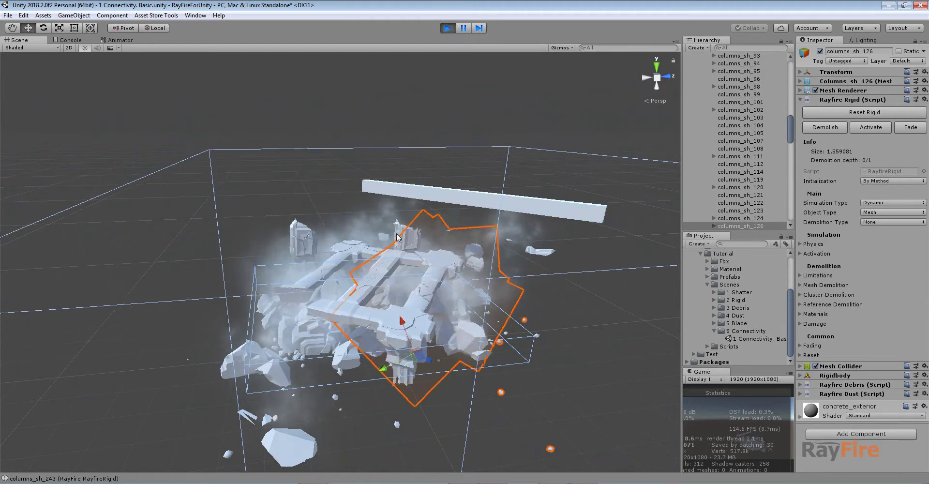
scroll(418, 221, "up", 3)
left_click_drag(416, 221, 186, 236, "alt")
left_click(389, 264)
left_click(390, 264)
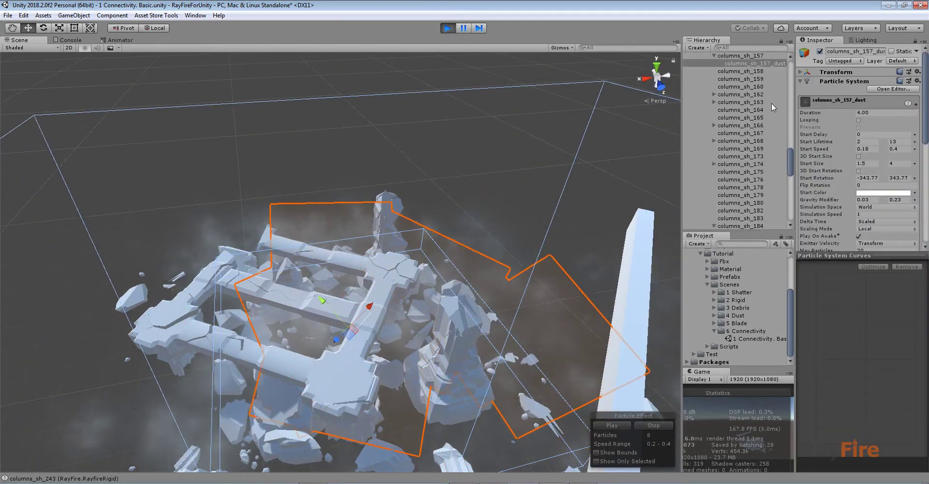
scroll(721, 82, "up", 1)
scroll(713, 85, "up", 10)
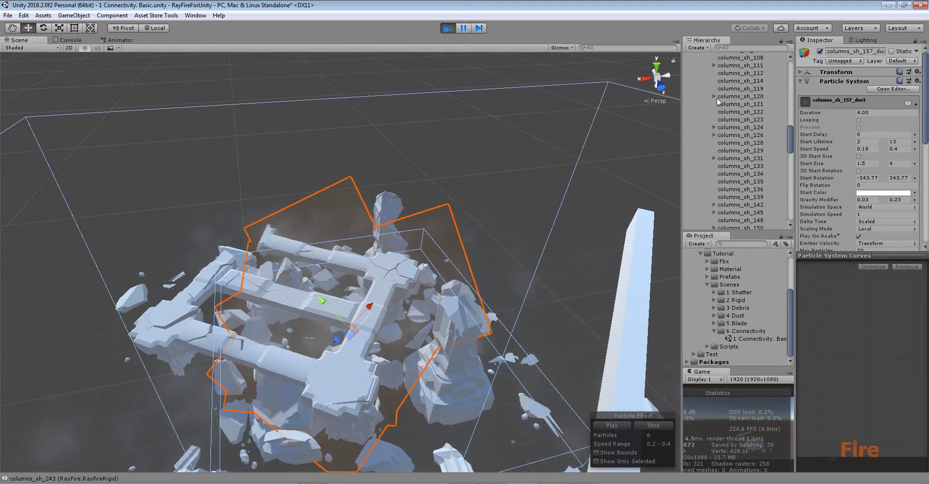
scroll(716, 97, "up", 8)
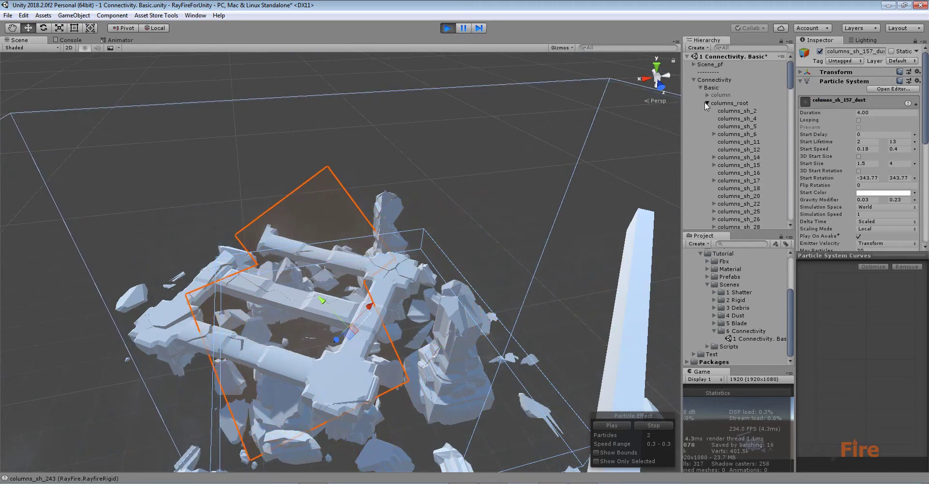
Step: Pick fragments of the fallen upper frame and select their parent cluster, columns_sh_1_cls_2
middle_click_drag(457, 233, 475, 166)
left_click(410, 195)
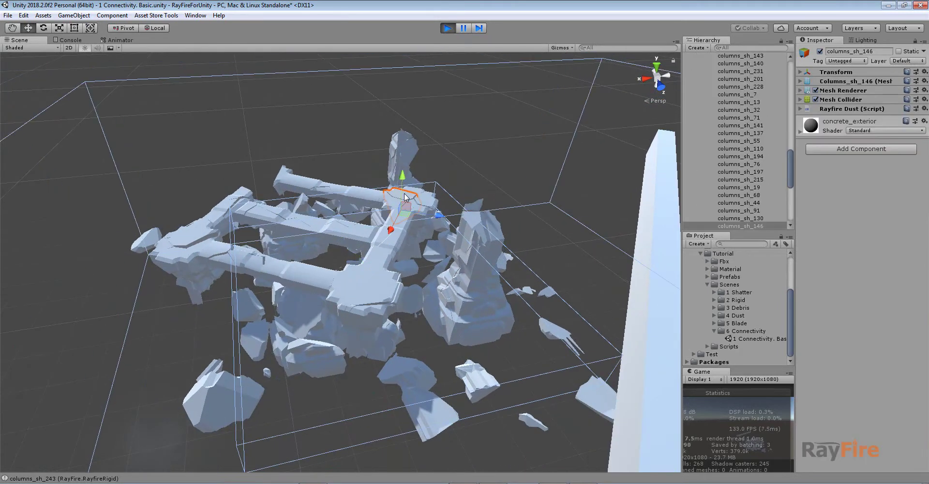
left_click(291, 184)
scroll(753, 102, "up", 8)
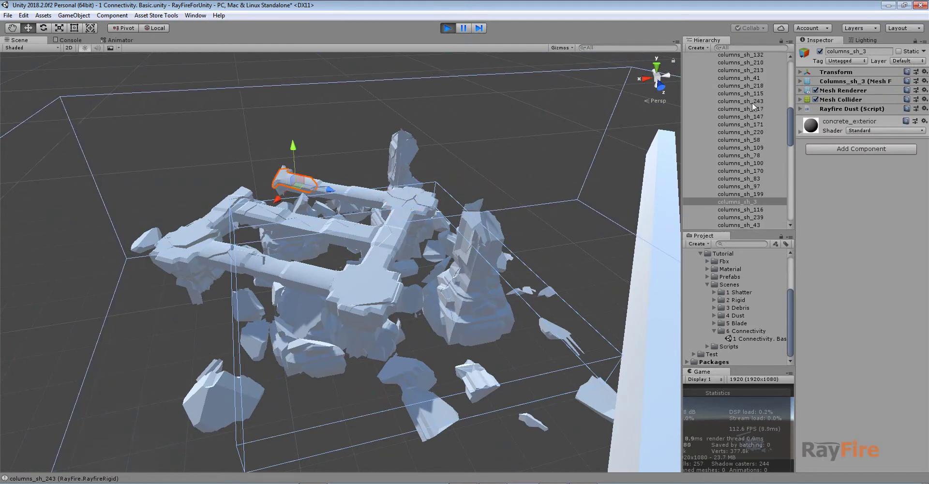
scroll(741, 111, "up", 5)
left_click(741, 117)
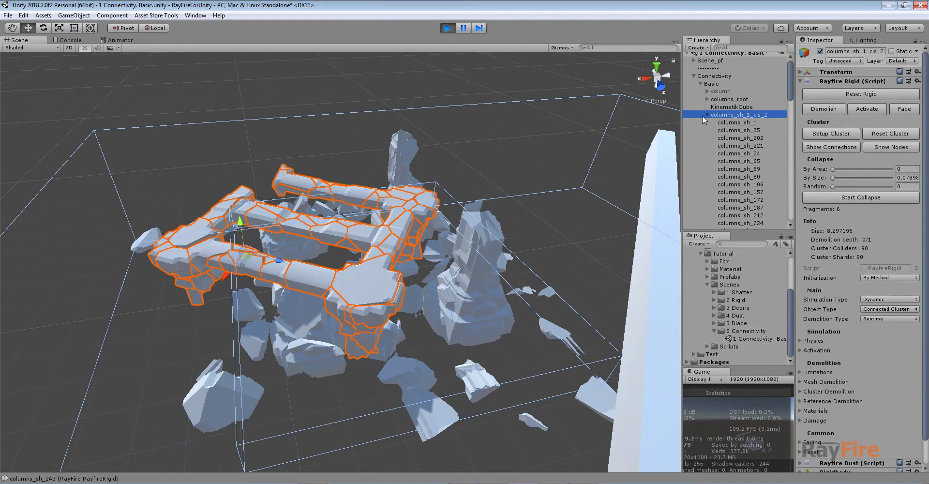
Step: Lift the columns_sh_1_cls_2 cluster above the rubble and let it drop, repeating the drop from a greater height
left_click_drag(249, 252, 312, 109)
scroll(354, 129, "down", 5)
scroll(354, 126, "down", 5)
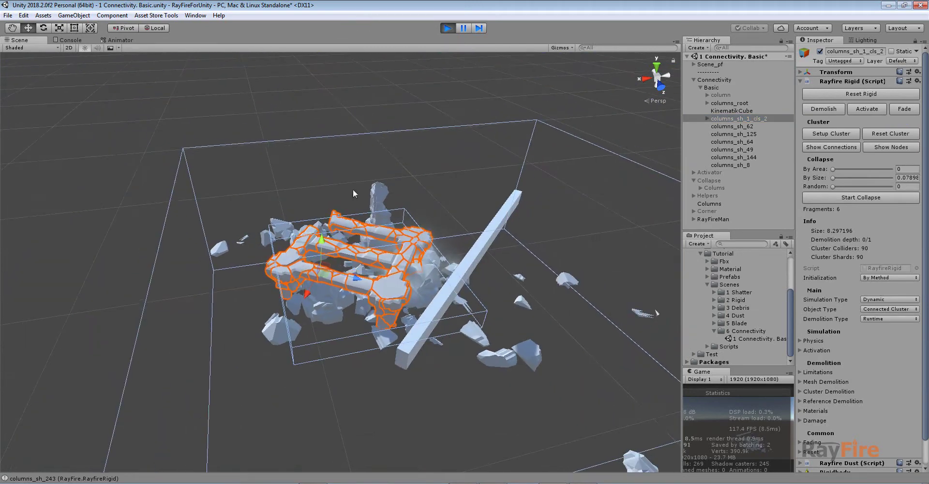
left_click_drag(320, 234, 309, 49)
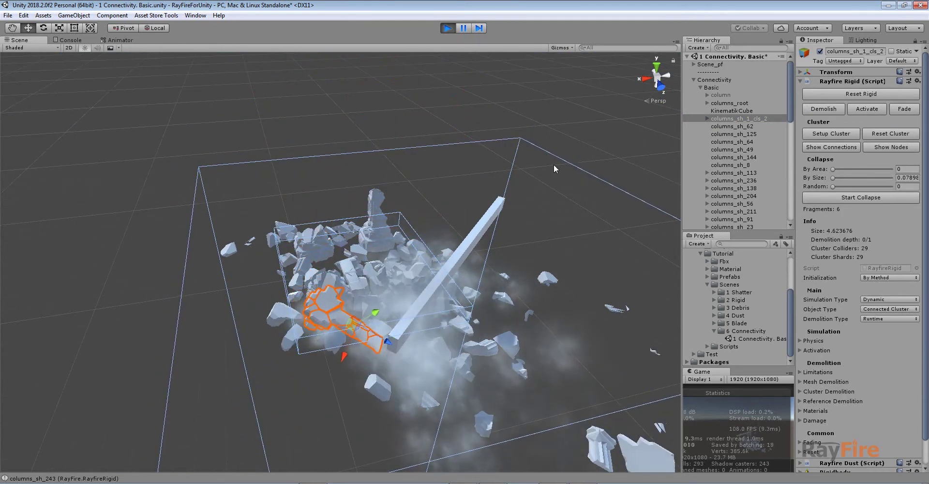
Step: Clear the cluster selection to examine the collapsed columns and scattered fragments from several angles, and select the columns_root object
left_click(318, 189)
left_click_drag(317, 188, 502, 178, "alt")
scroll(450, 227, "up", 10)
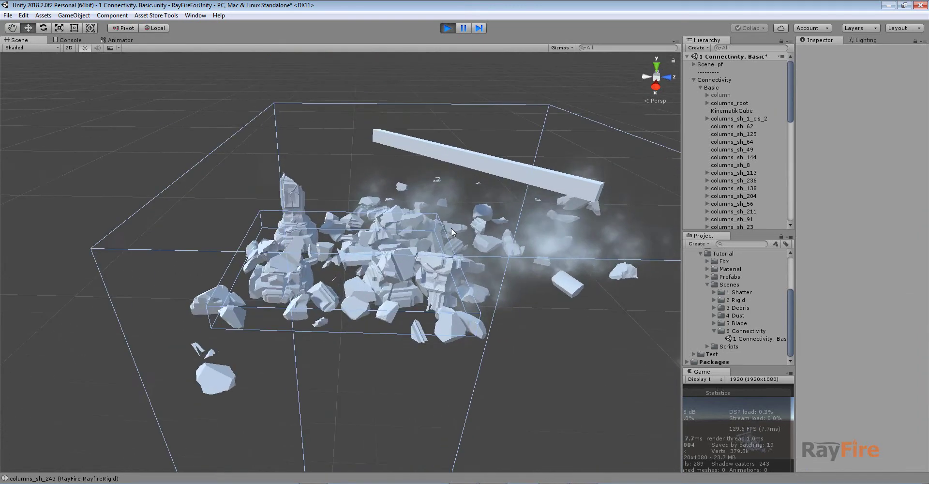
middle_click_drag(451, 190, 440, 212)
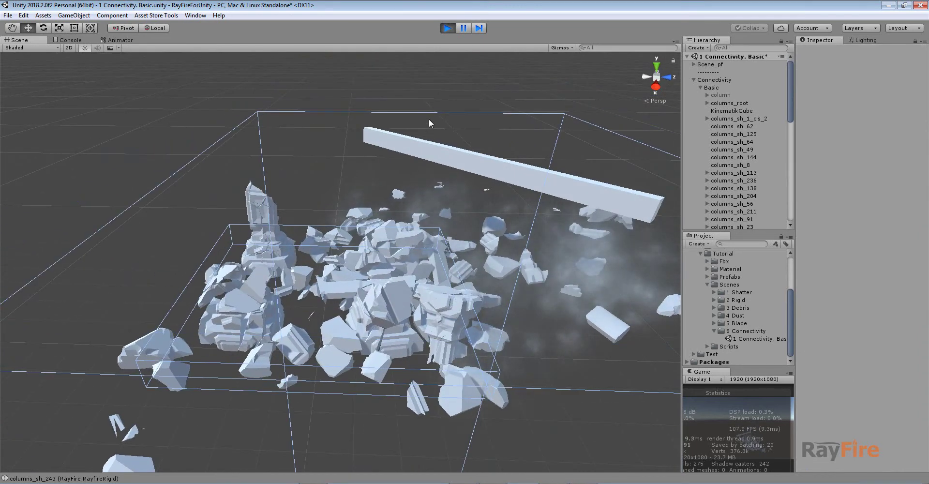
left_click_drag(439, 119, 342, 151, "alt")
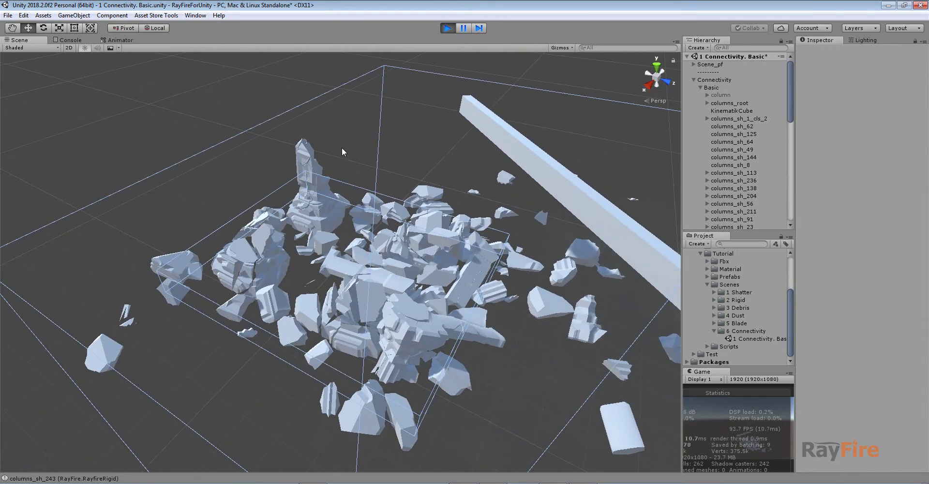
scroll(344, 148, "down", 7)
middle_click_drag(402, 218, 383, 202)
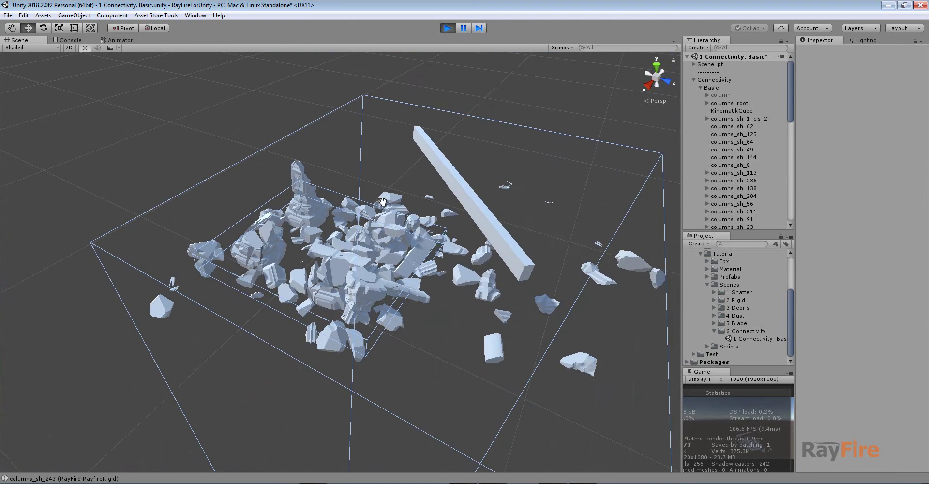
left_click(497, 120)
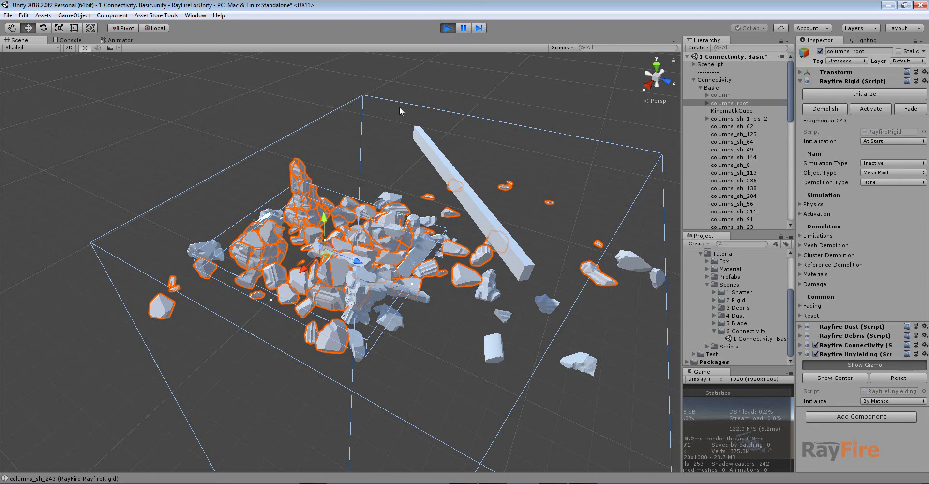
left_click_drag(374, 110, 315, 142, "alt")
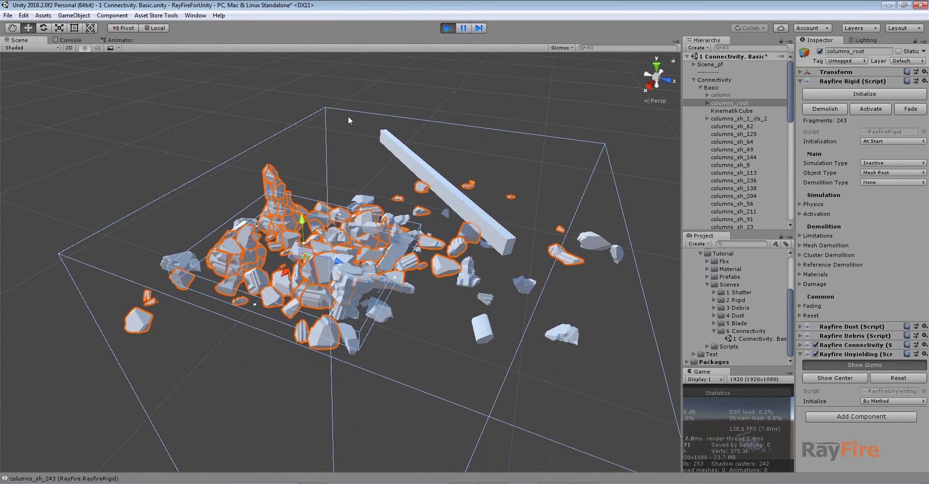